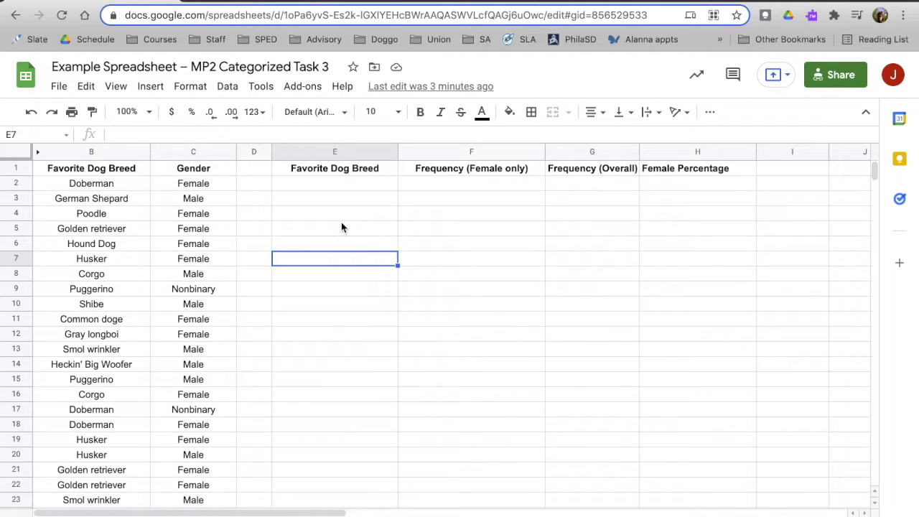
Examine the Favorite Dog Breed and Gender data in columns B and C.
click(92, 170)
drag(91, 229, 113, 412)
click(113, 412)
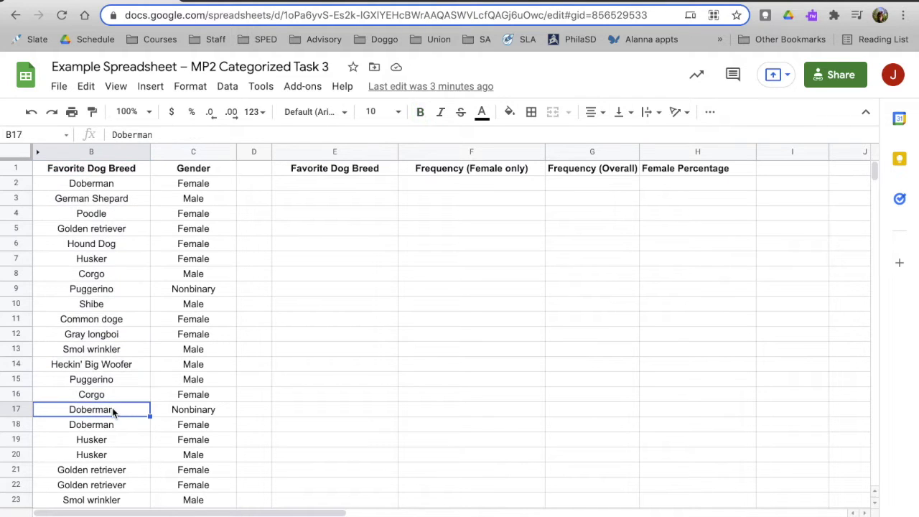
click(87, 167)
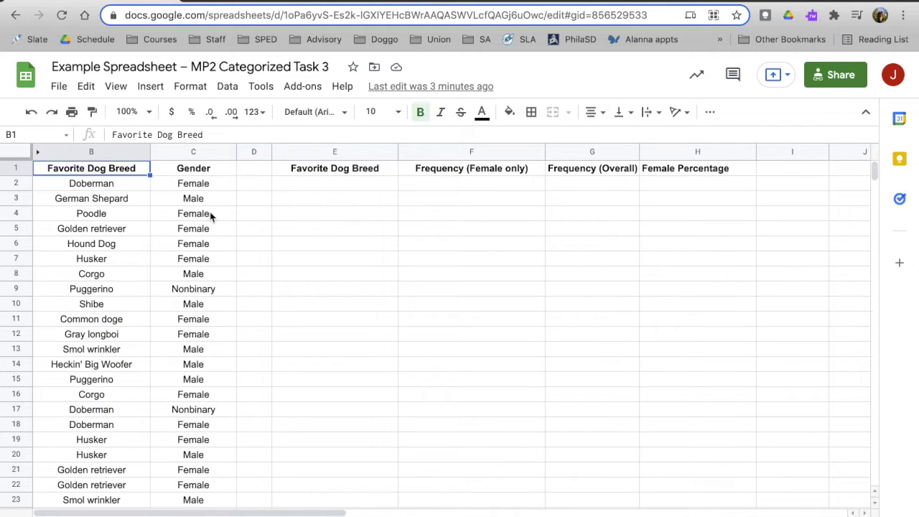
click(194, 172)
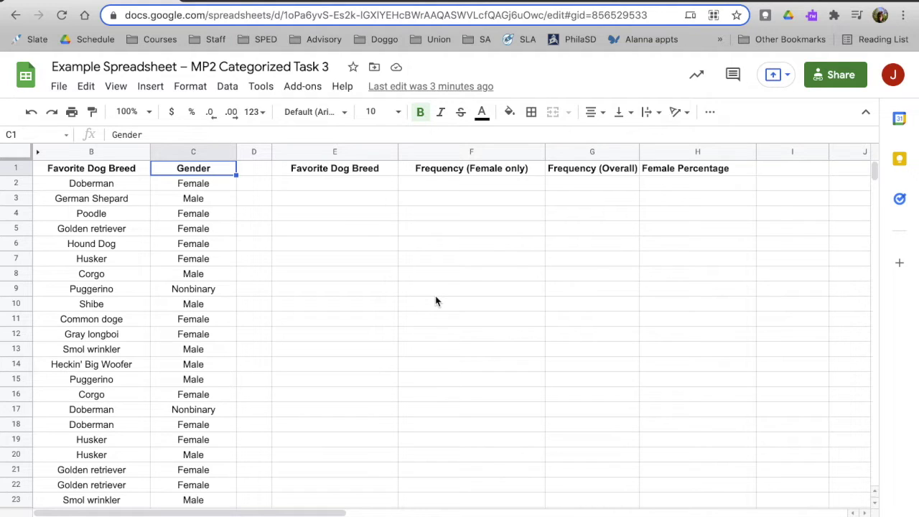
click(354, 250)
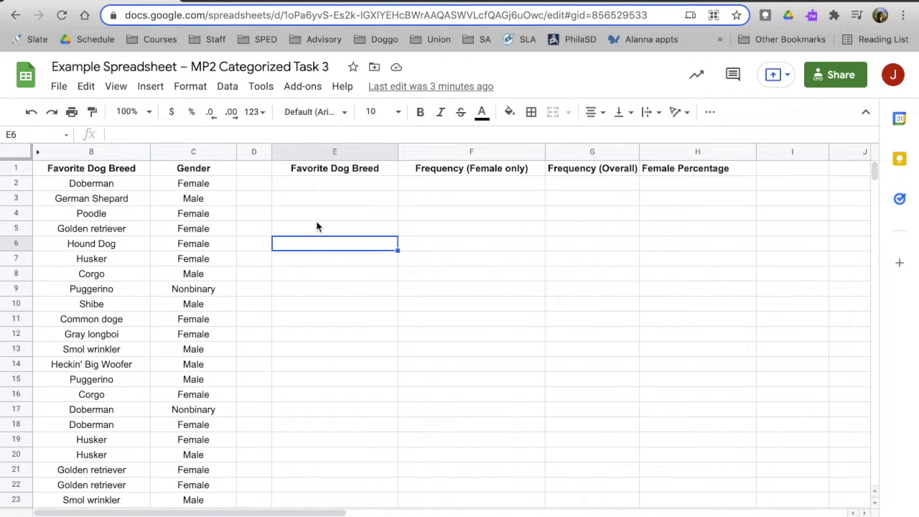
click(212, 171)
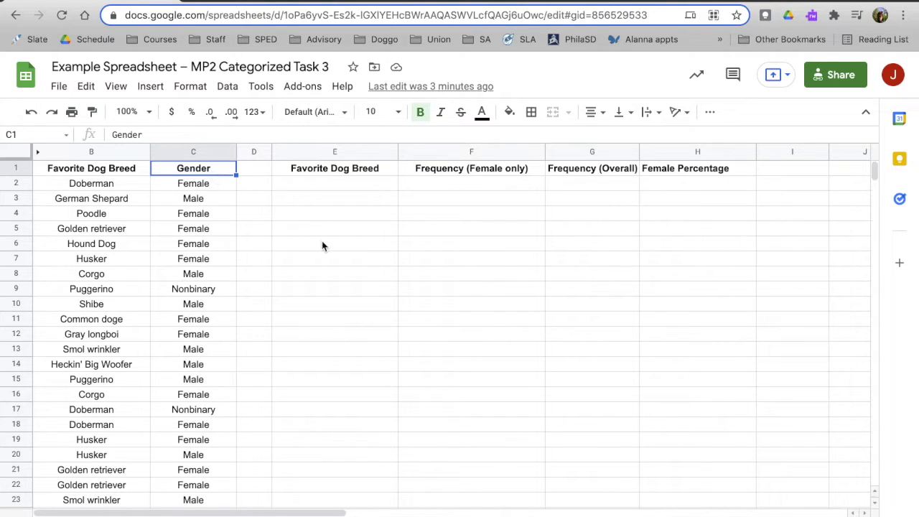
click(323, 244)
click(208, 173)
click(326, 261)
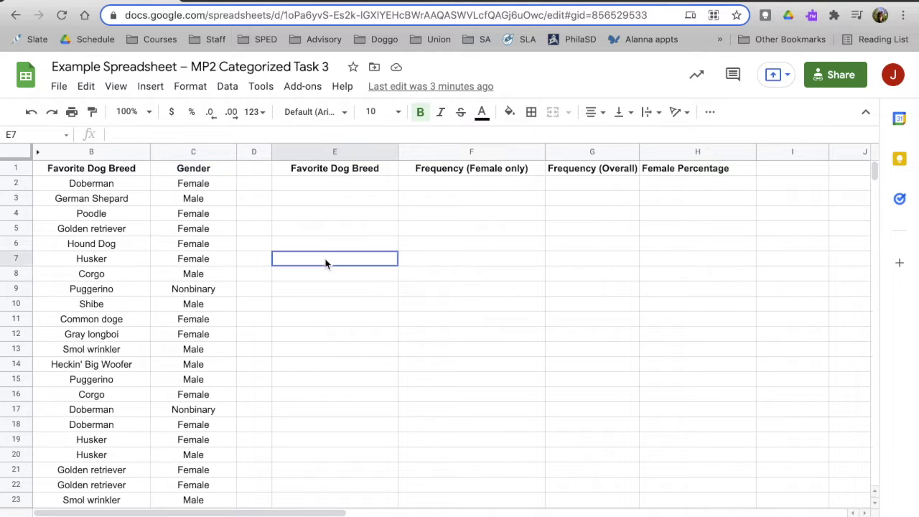
click(209, 173)
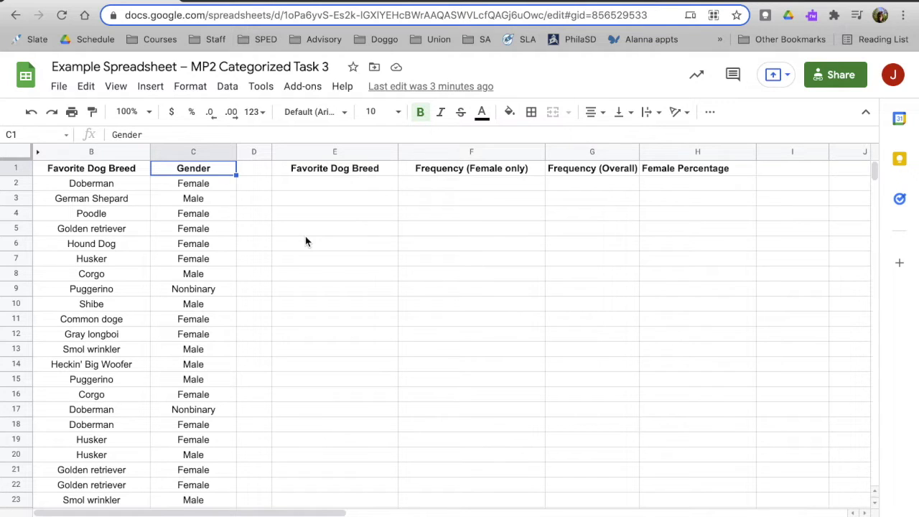
click(105, 173)
click(108, 245)
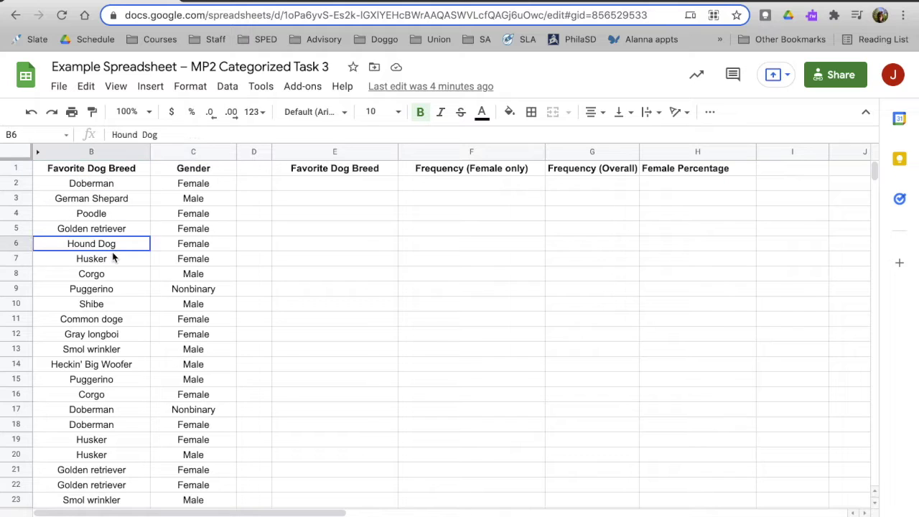
click(193, 202)
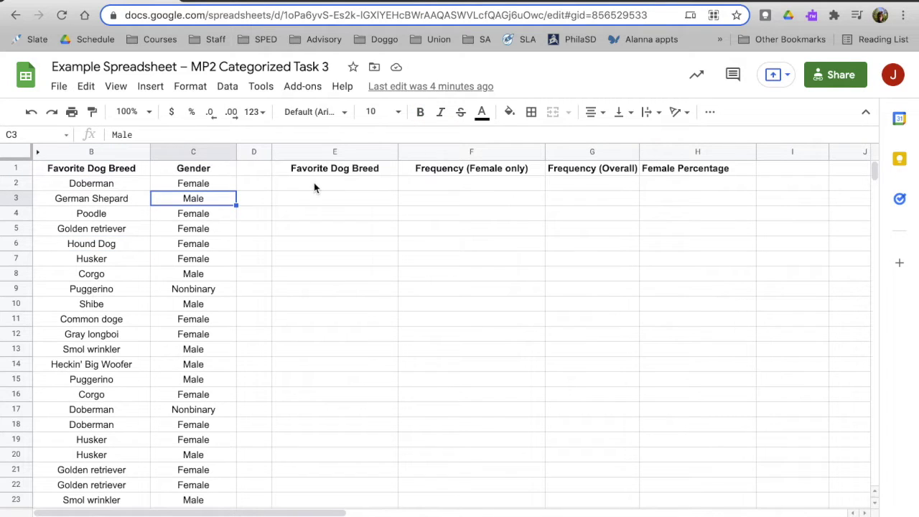
Move the frequency table's four headers from E1:H1 down one row to E2:H2.
drag(335, 168, 664, 185)
click(664, 184)
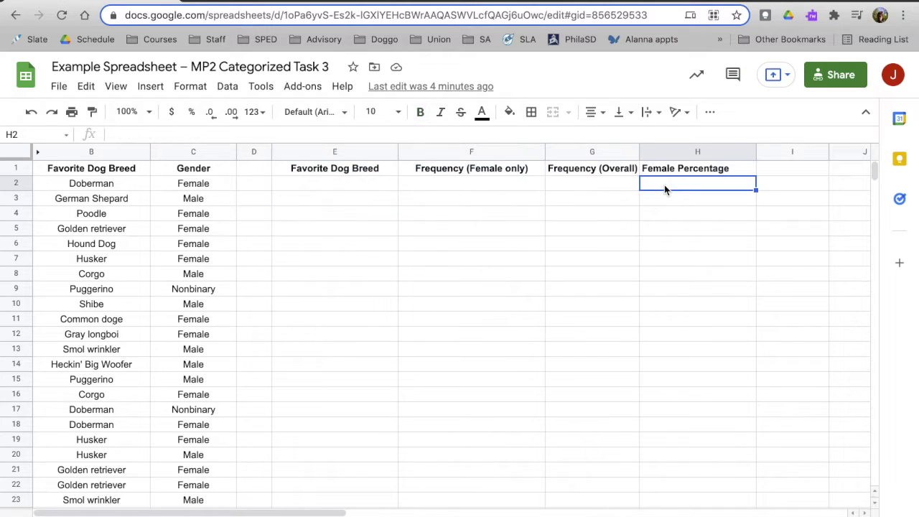
drag(365, 168, 681, 171)
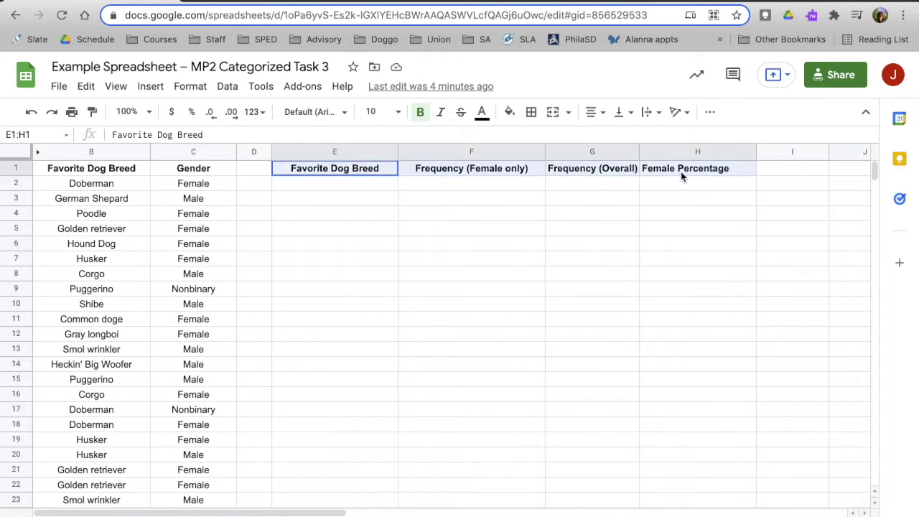
drag(478, 169, 477, 185)
click(447, 172)
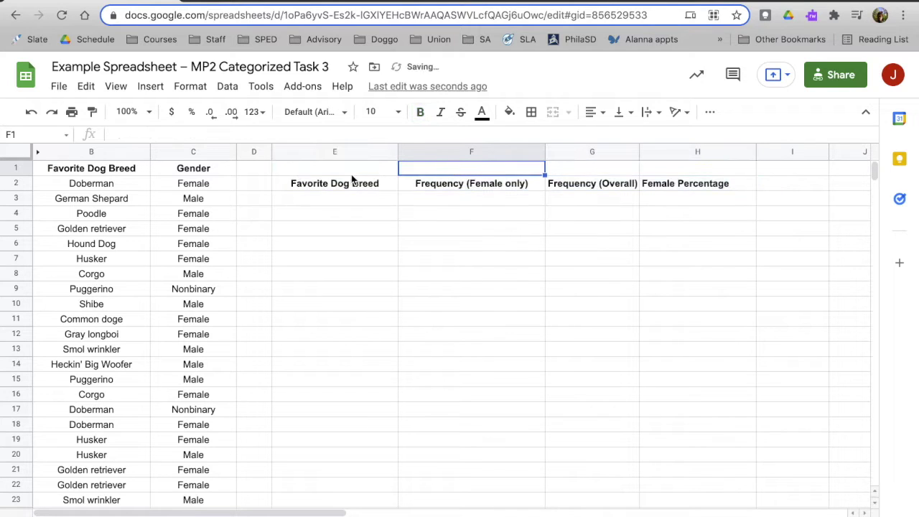
drag(345, 171, 667, 173)
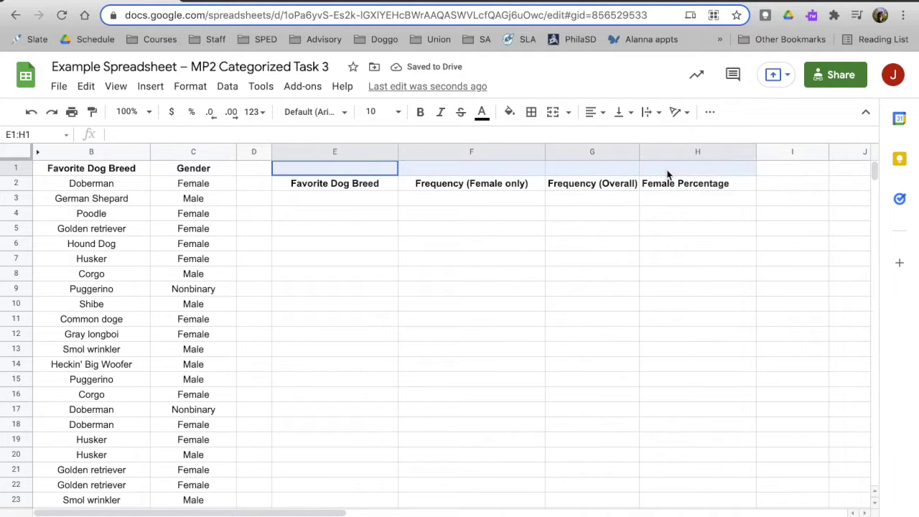
click(190, 86)
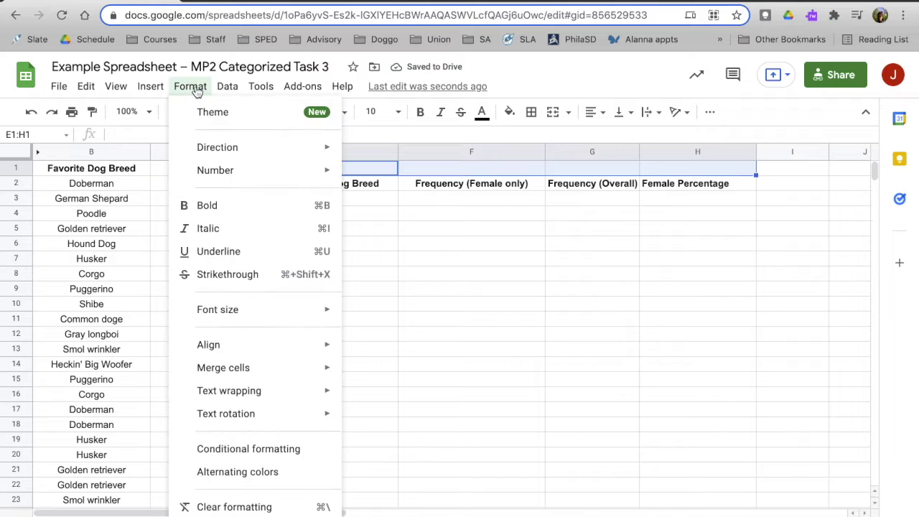
mouse_move(260, 375)
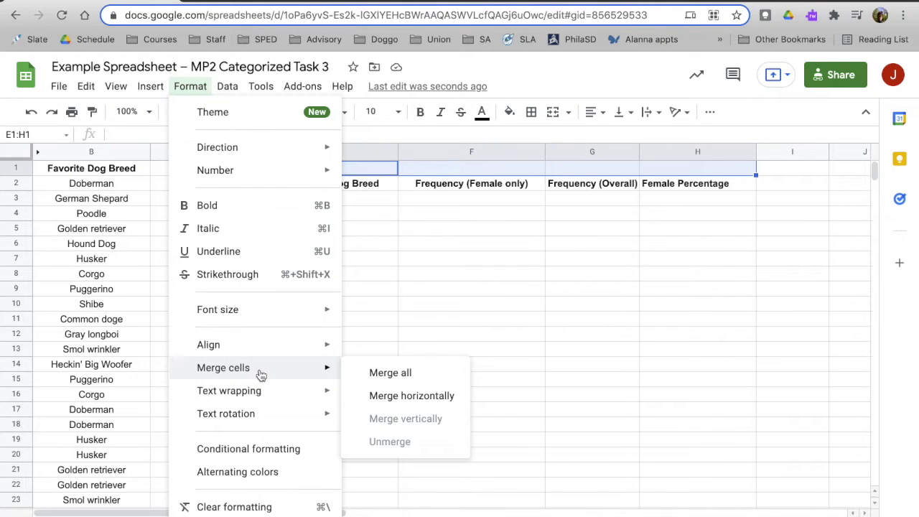
click(420, 172)
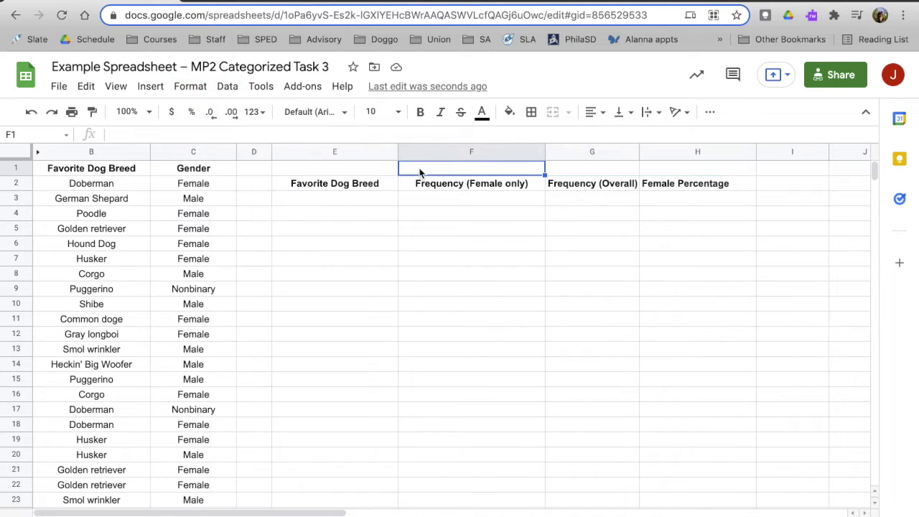
Merge the empty cells E1:H1 above the table headers into one cell using Merge all.
drag(343, 171, 675, 174)
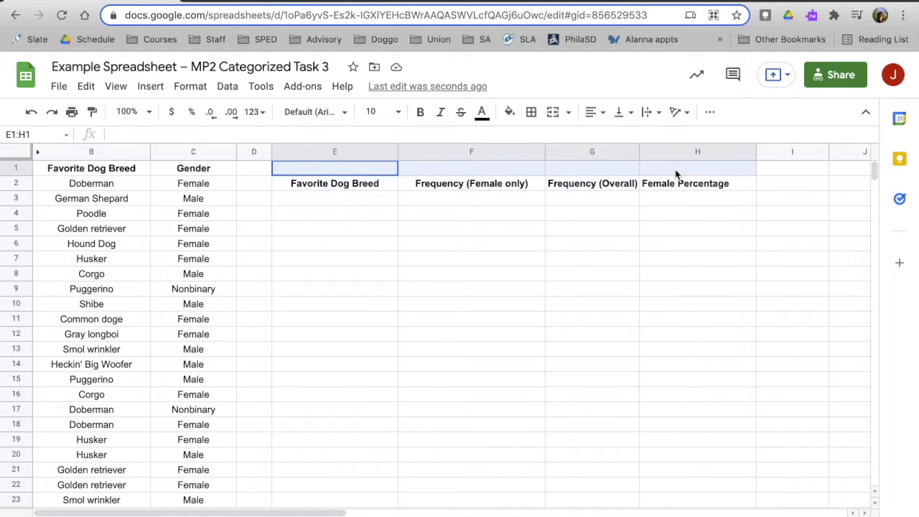
click(196, 87)
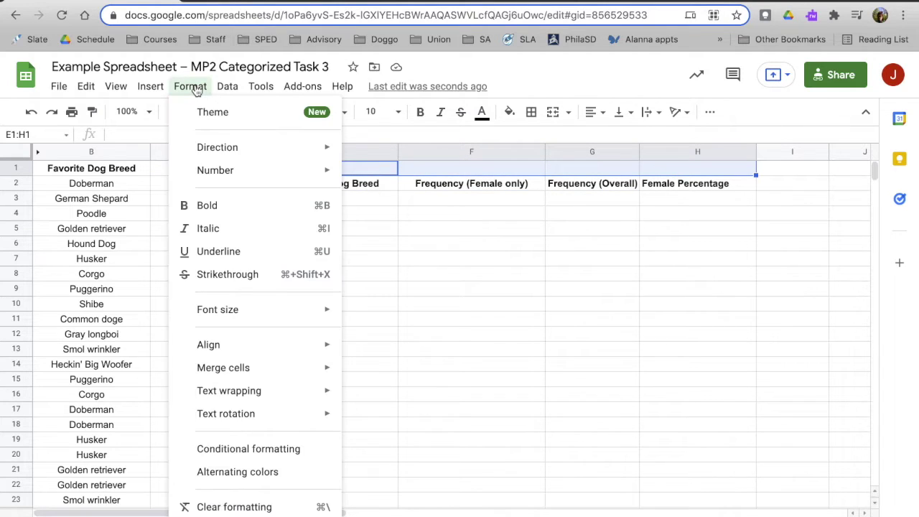
mouse_move(261, 367)
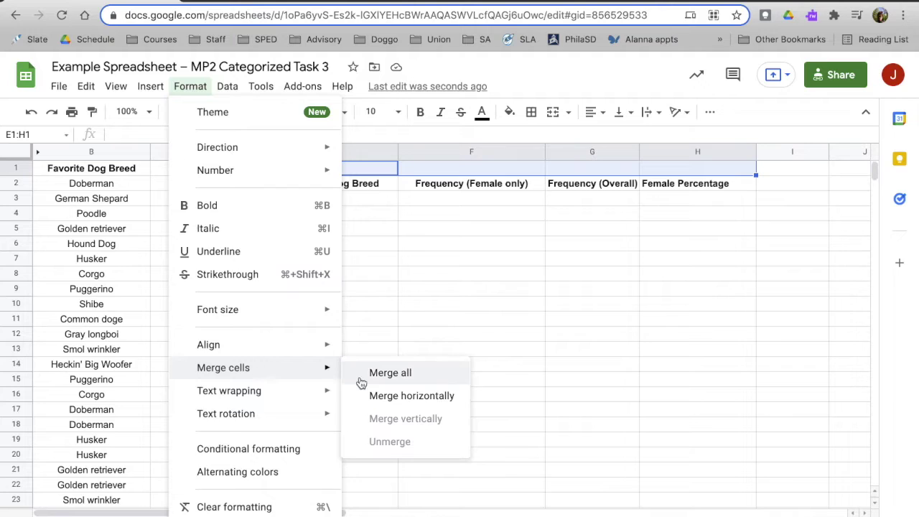
click(366, 374)
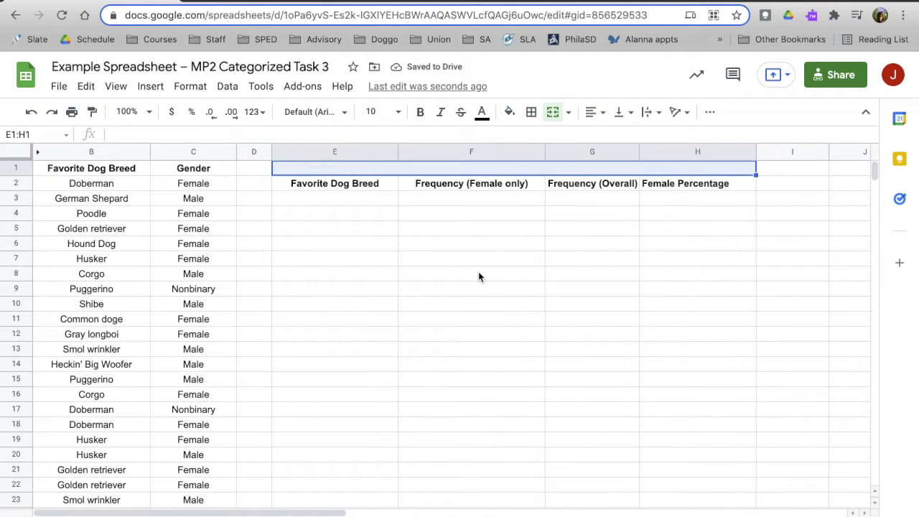
Enter the table title "Frequency of Favorite Dog Breeds, by Gender" in the merged cell E1:H1.
text(Relat)
key(BackSpace)
key(BackSpace)
key(BackSpace)
key(BackSpace)
key(BackSpace)
text(Fre)
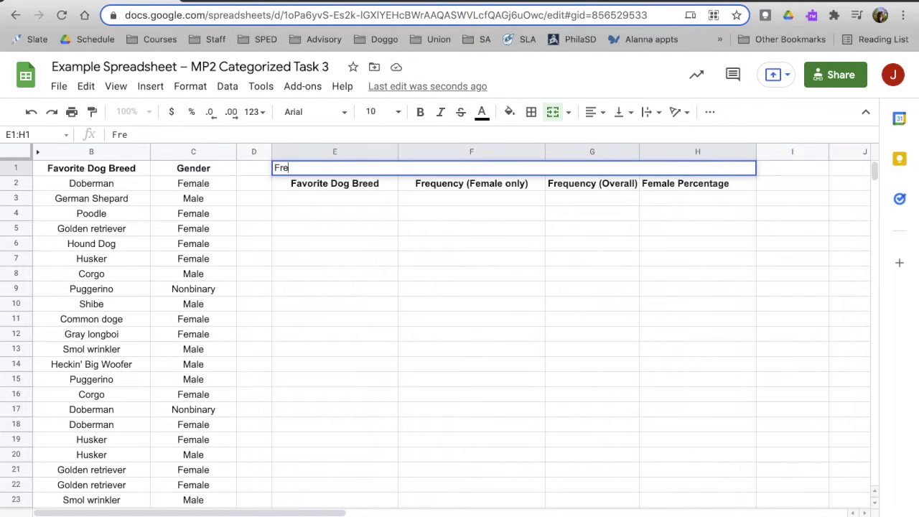
text(quency of Fav)
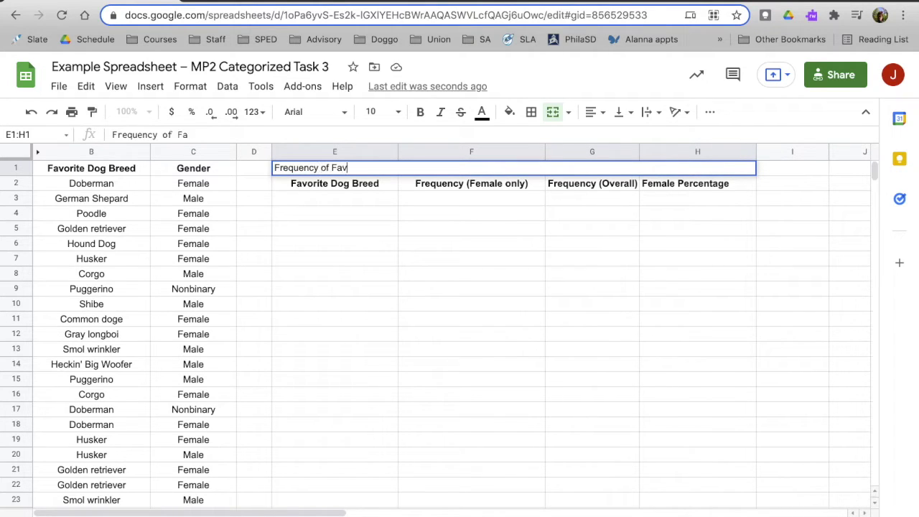
text(orite Dog Breeds, by Gender)
key(Return)
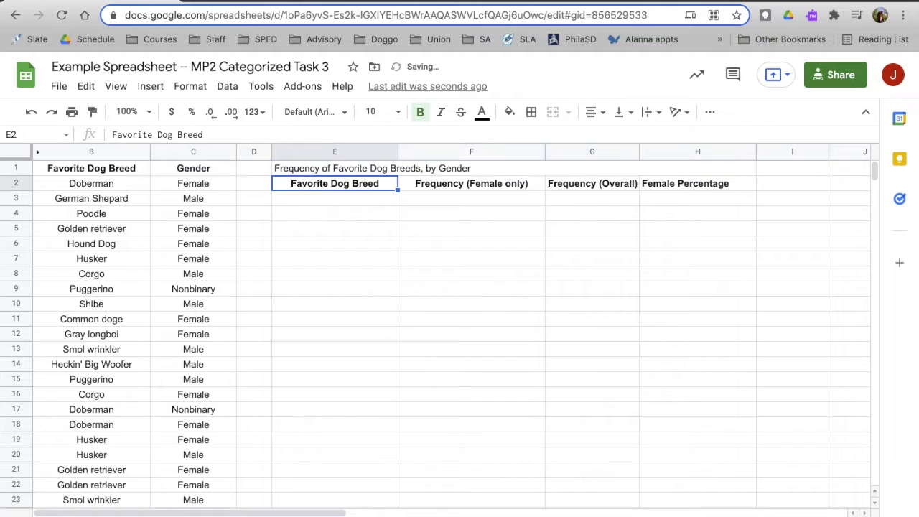
Center the table title horizontally in the merged cell E1:H1 and make it bold.
click(411, 169)
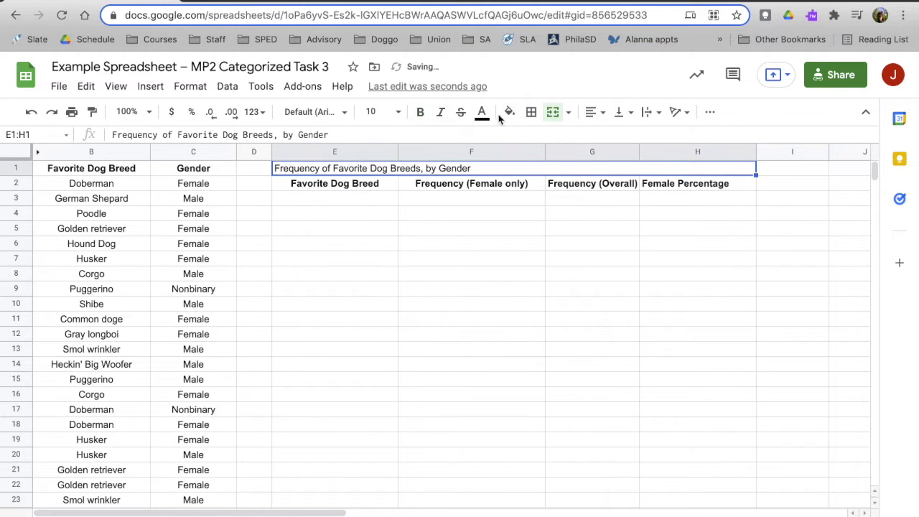
click(590, 112)
click(609, 136)
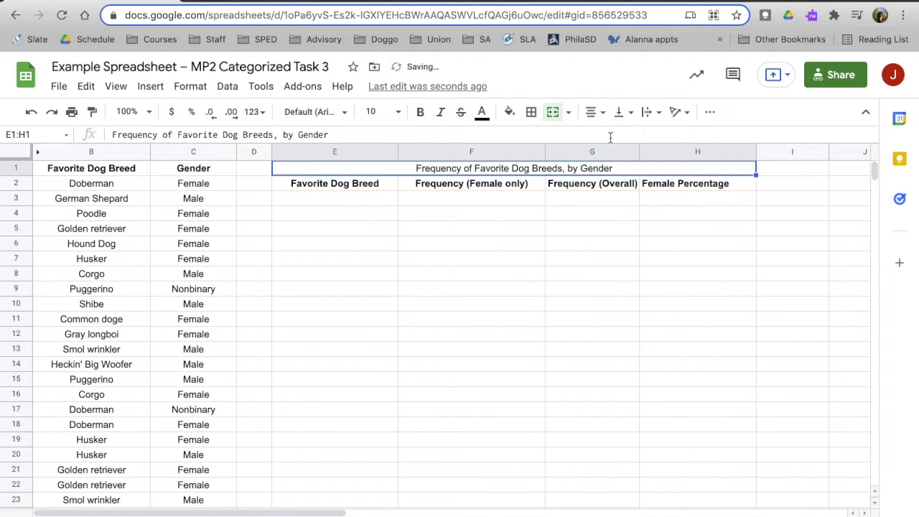
key(ctrl+b)
click(457, 247)
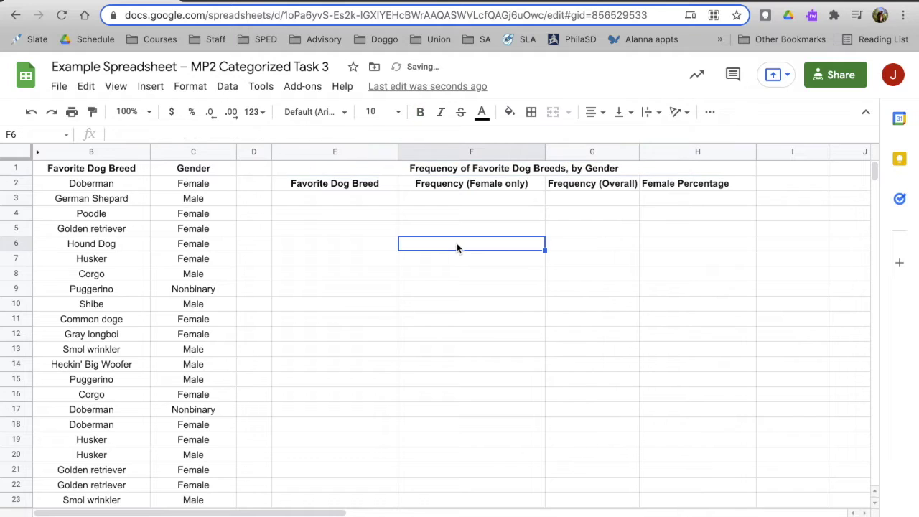
click(334, 204)
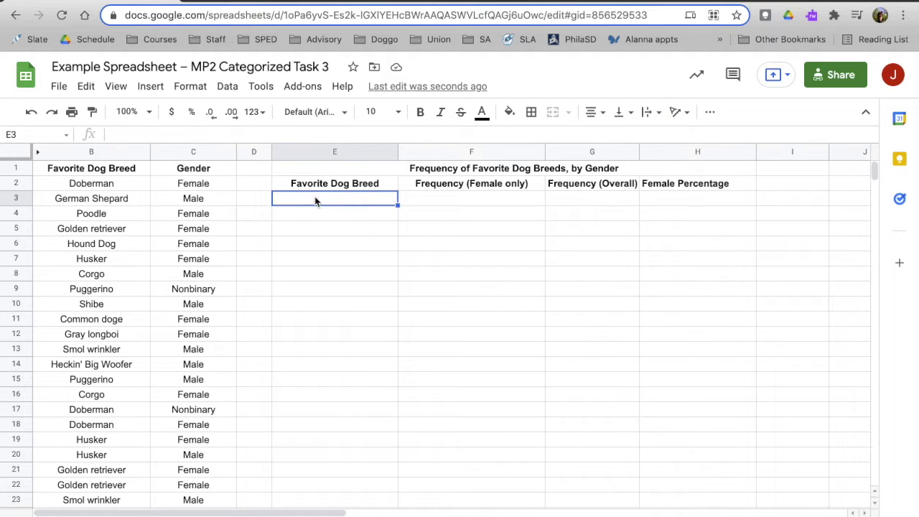
click(337, 185)
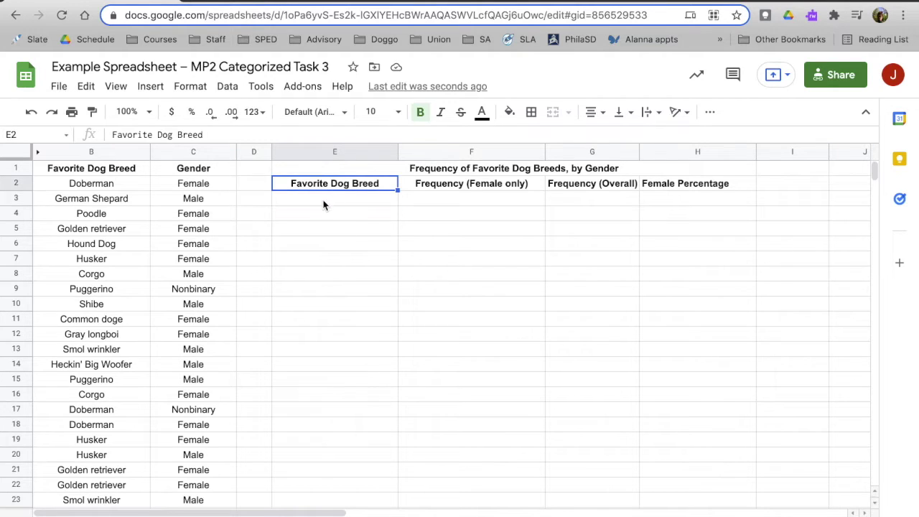
click(323, 205)
mouse_move(114, 186)
mouse_down()
mouse_move(109, 201)
mouse_move(105, 186)
mouse_up()
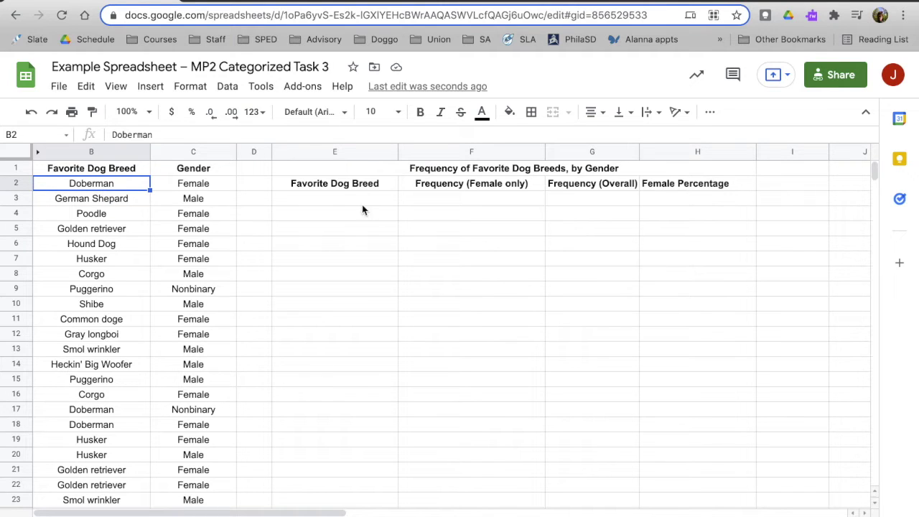
List each distinct dog breed from column B under the table's Favorite Dog Breed header with =UNIQUE(B2:B) in E3.
click(337, 202)
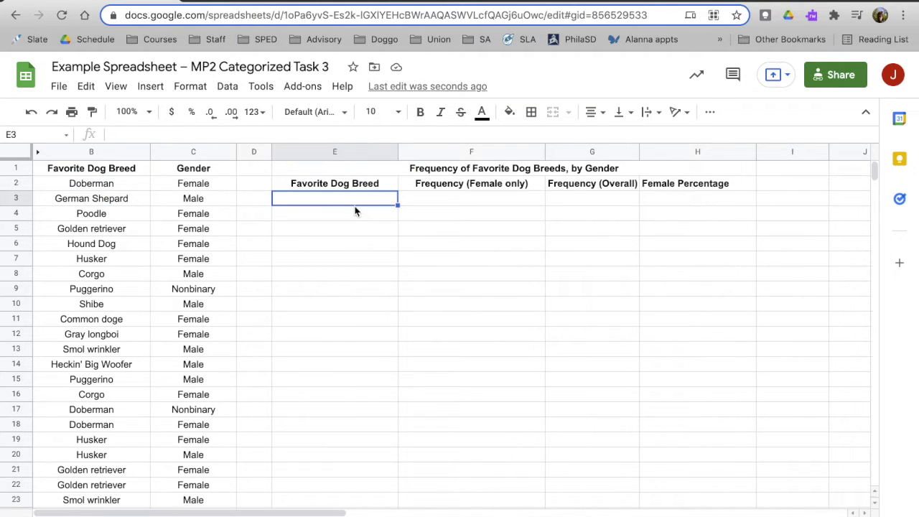
text(=)
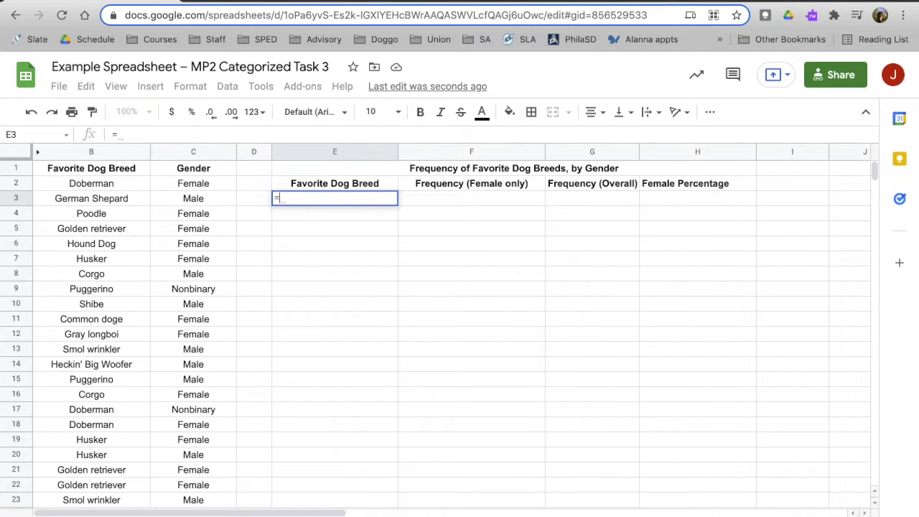
text(unique)
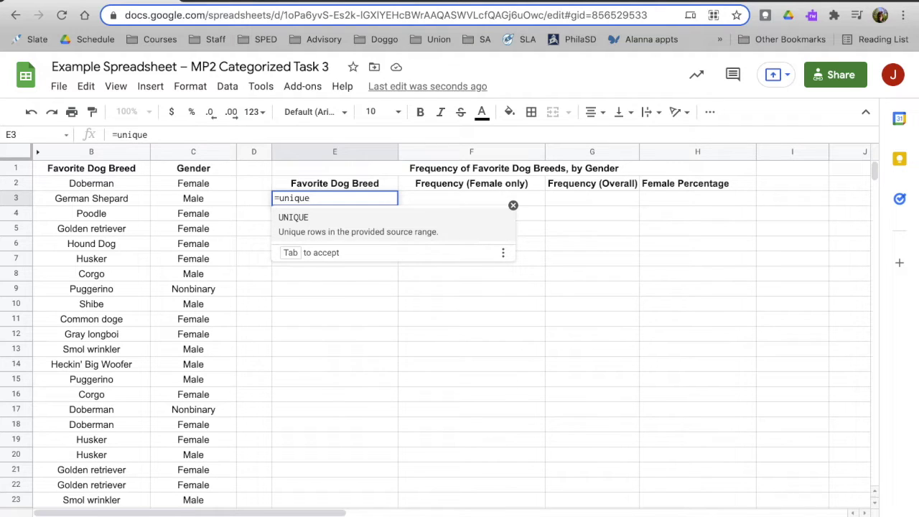
text(()
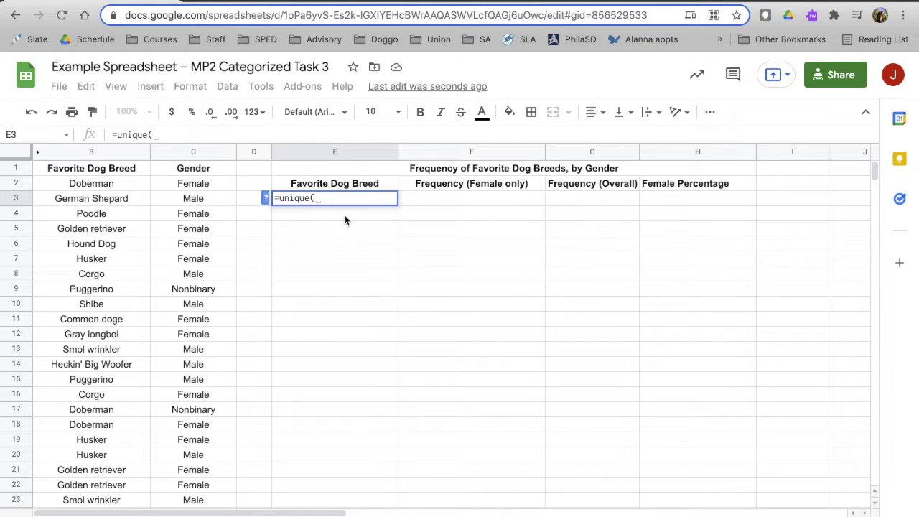
text(B2:B)
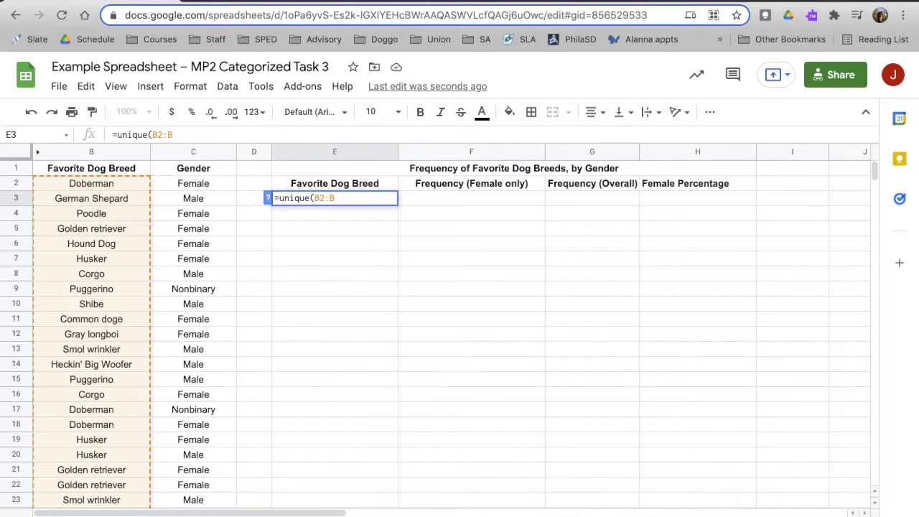
key(Return)
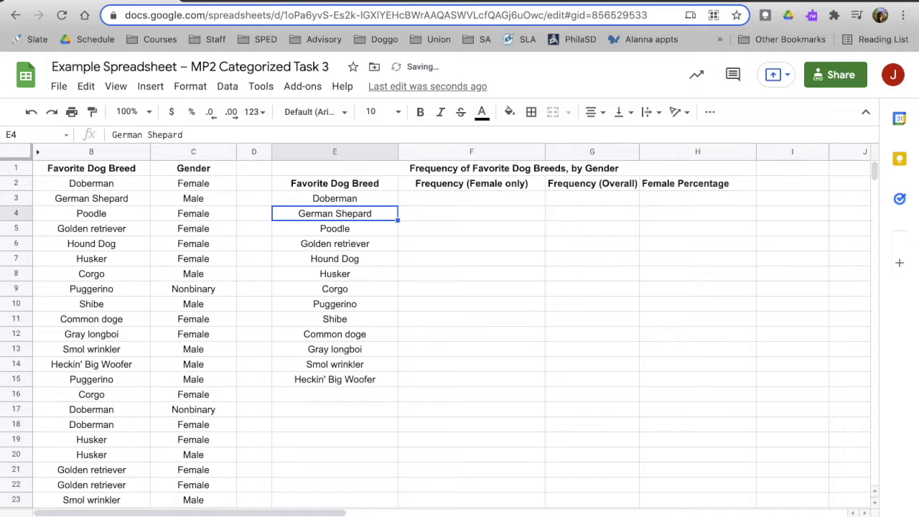
Examine the list of distinct dog breeds in column E down to the first empty cell E16 beneath it.
key(Up)
key(Down)
key(Down)
key(Down)
key(Down)
key(Down)
key(Down)
key(Down)
key(Down)
key(Down)
key(Down)
key(Down)
key(Down)
key(Down)
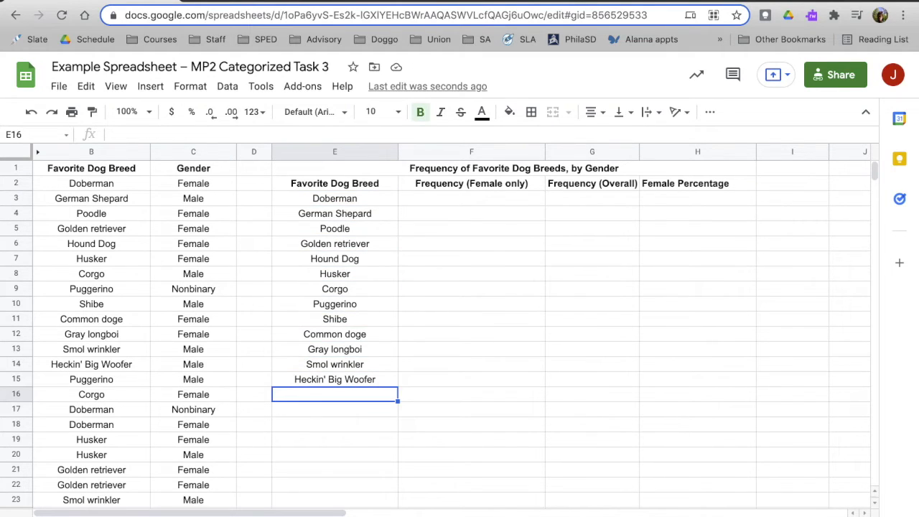
key(Up)
key(Down)
click(335, 201)
click(304, 396)
scroll(144, 447, down, 10)
scroll(144, 448, up, 2)
scroll(144, 448, up, 13)
text(Tot)
key(Return)
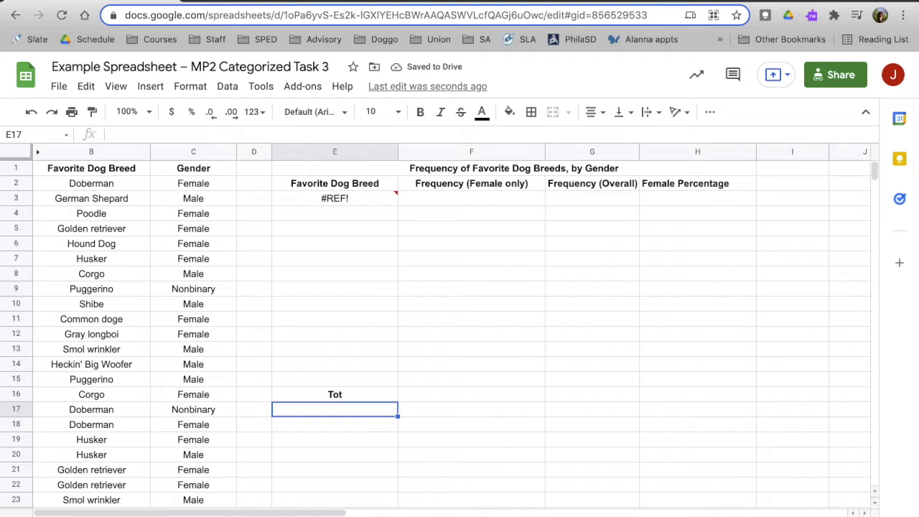
click(335, 394)
key(Delete)
Enter the label "Total" in E17, leaving one empty row below the breed list, and make it bold.
click(334, 409)
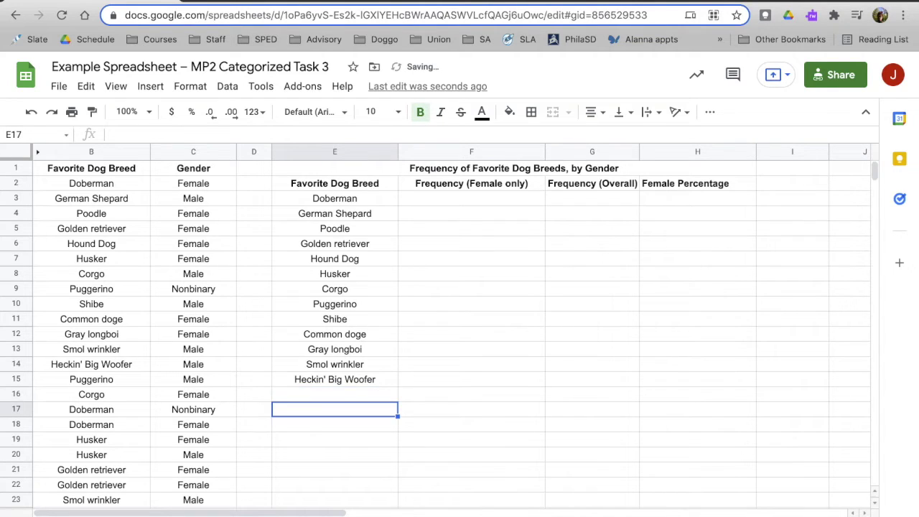
text(Total)
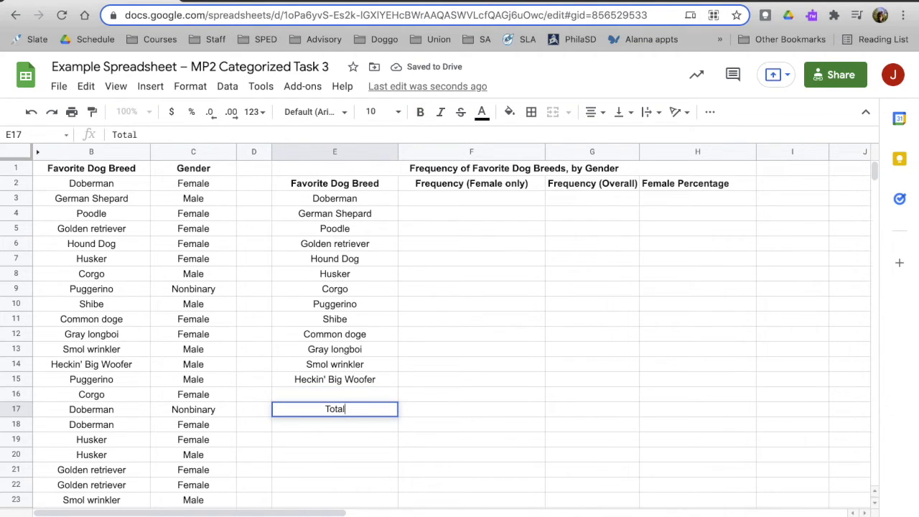
key(Return)
click(334, 410)
key(ctrl+b)
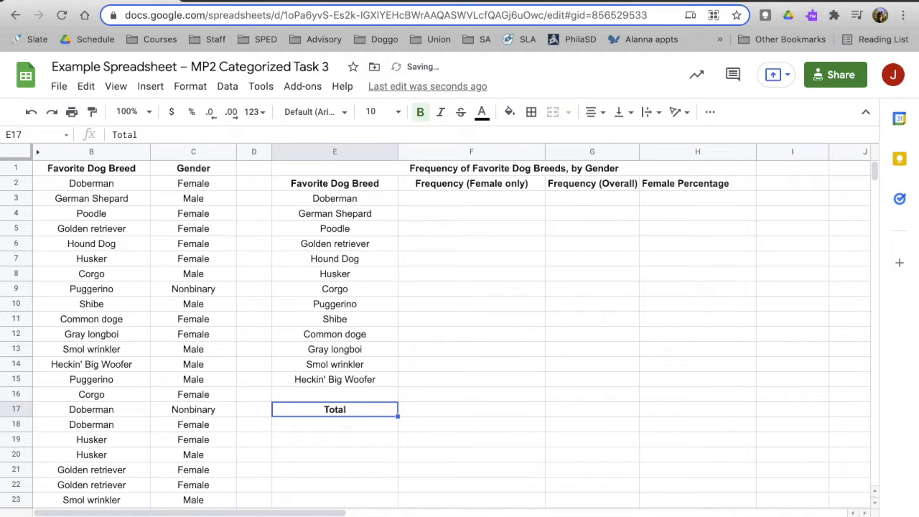
click(347, 394)
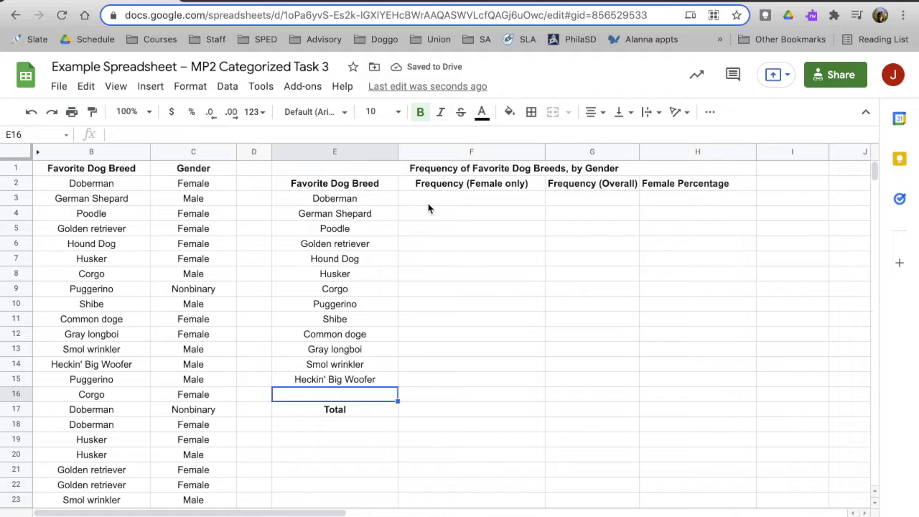
Count the overall occurrences of the first listed breed with =COUNTIF(B2:B,E3) in G3.
click(335, 205)
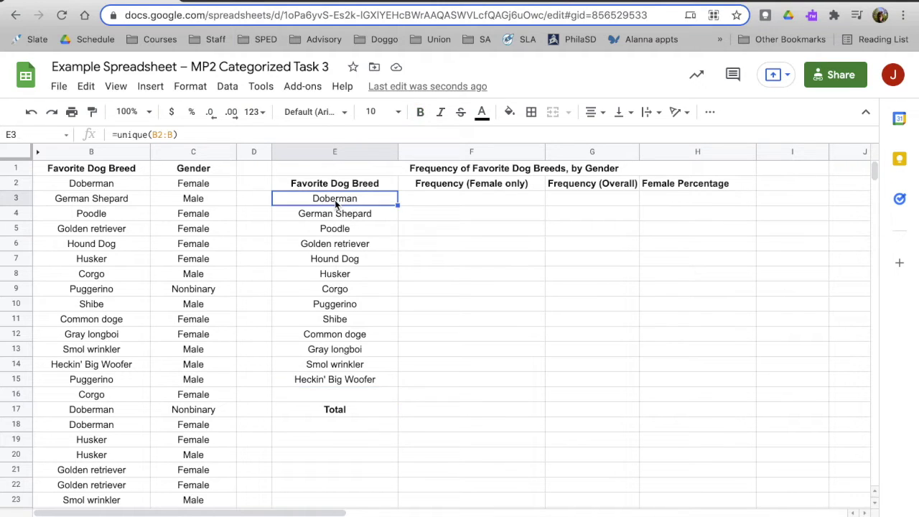
click(572, 203)
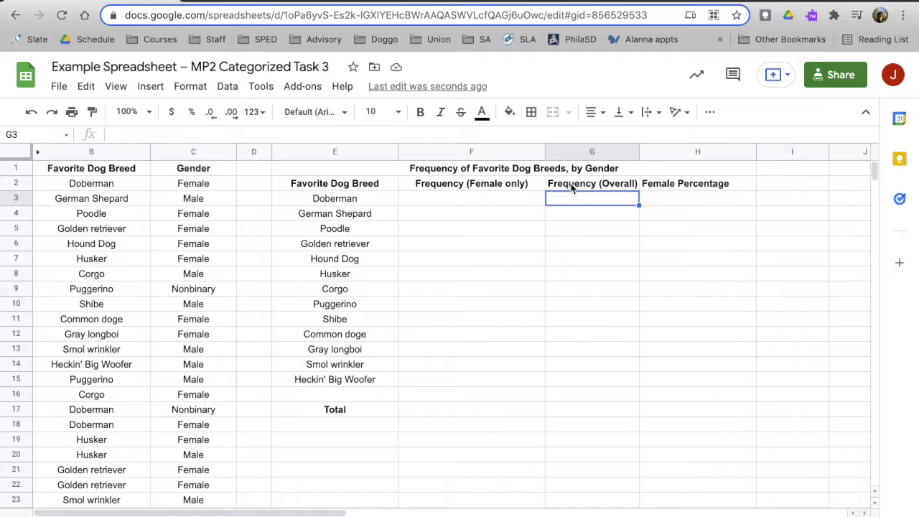
text(=count)
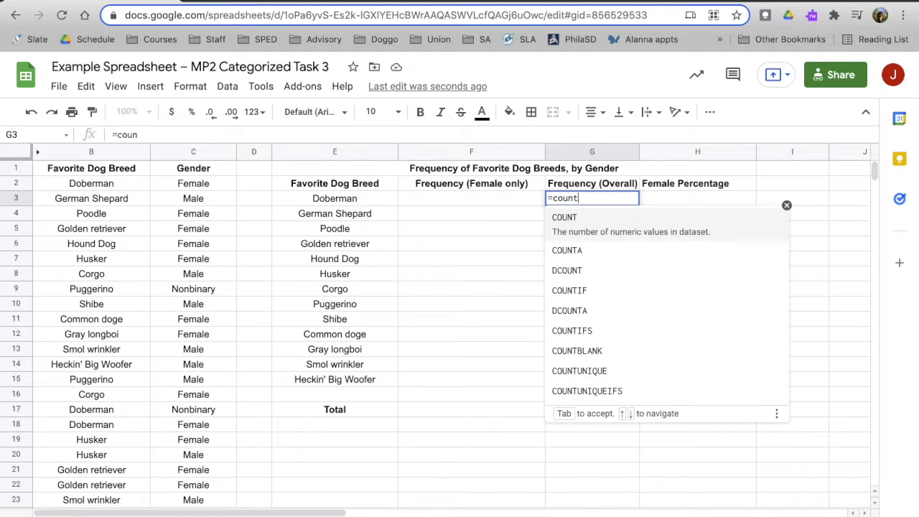
text(if()
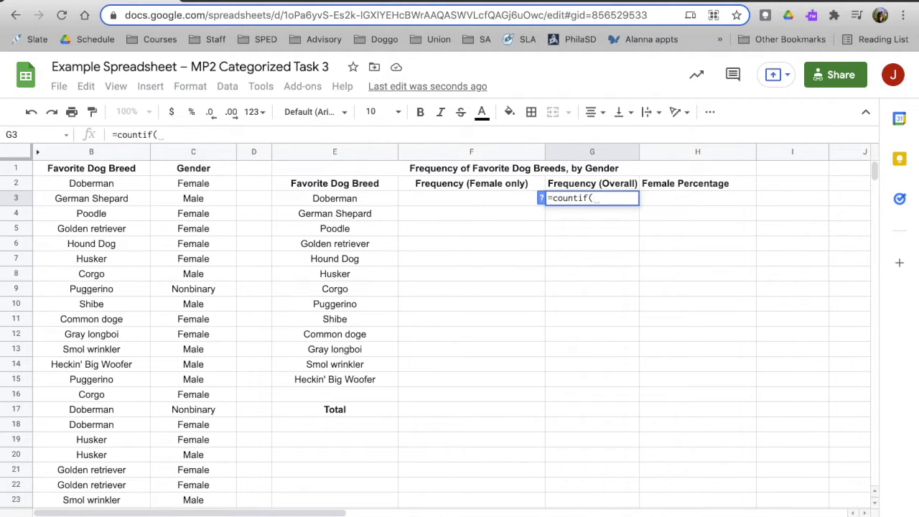
text(B2:B)
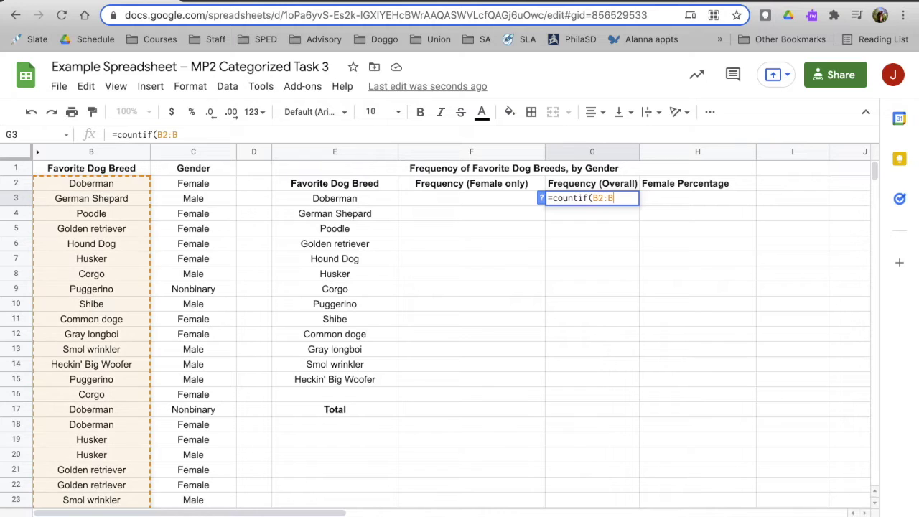
text(,)
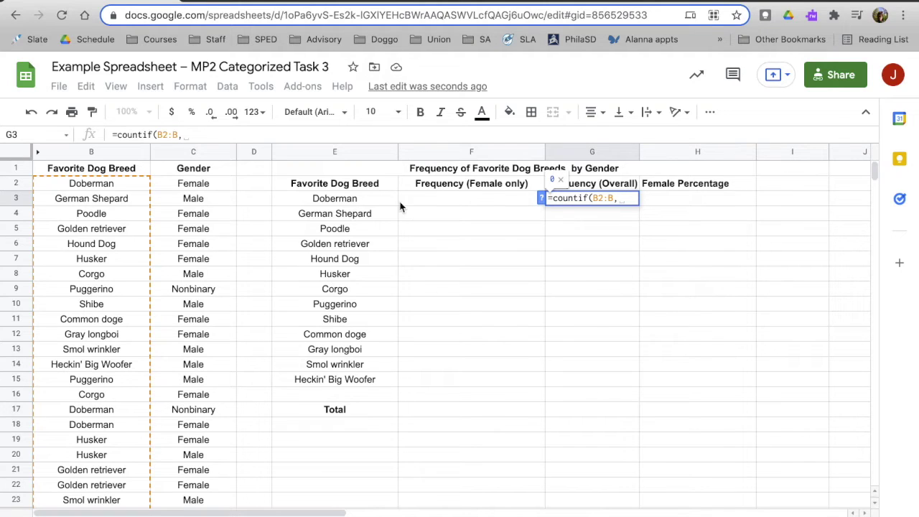
click(335, 200)
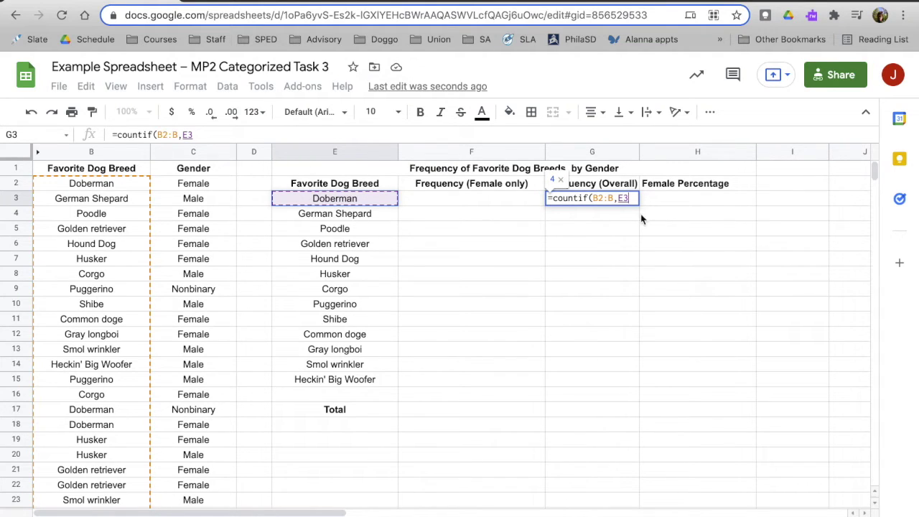
click(599, 199)
key(Return)
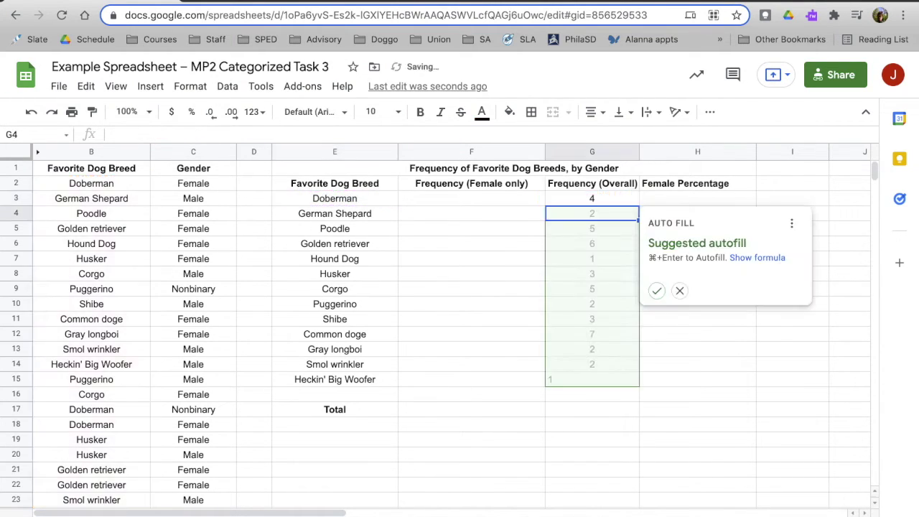
Lock the starting row of the range in the G3 formula so it reads =COUNTIF(B$2:B,E3).
key(Up)
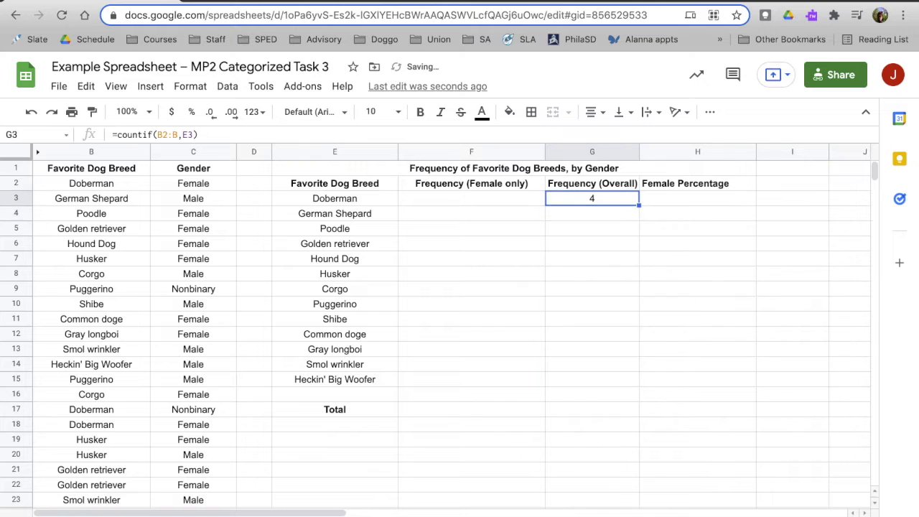
click(163, 135)
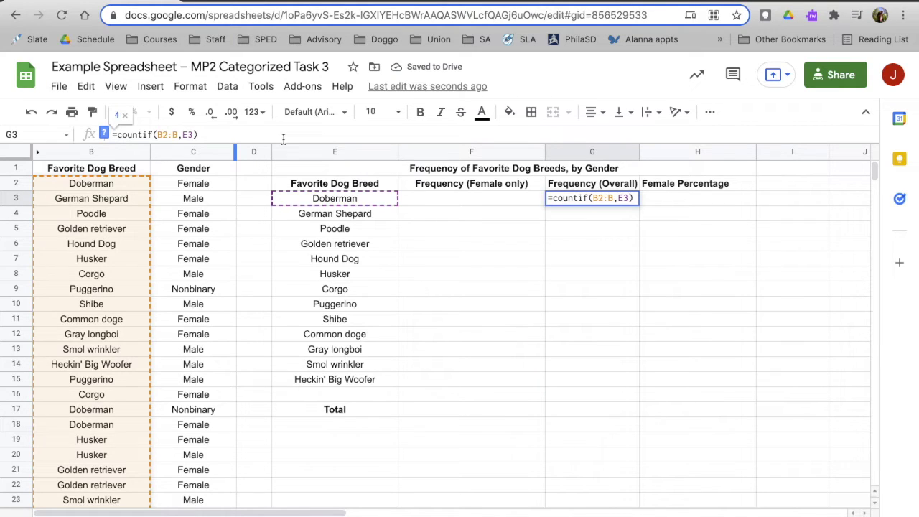
text($)
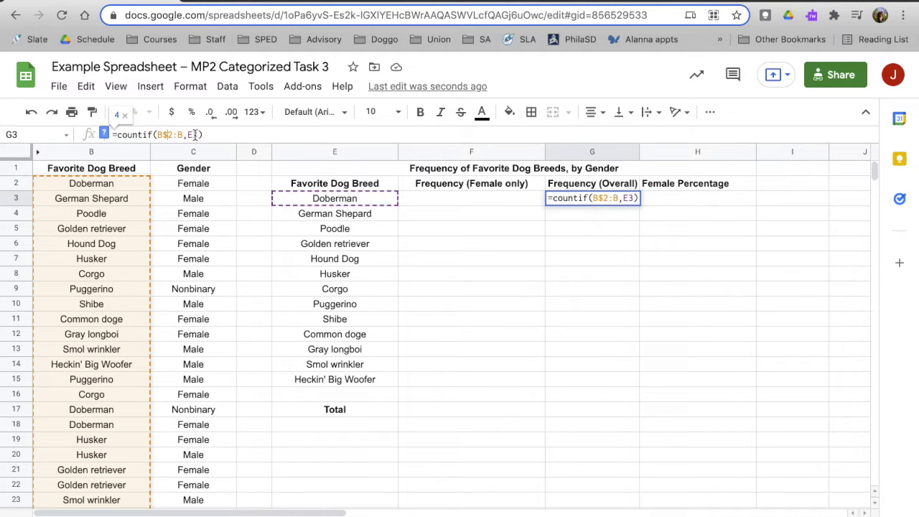
click(611, 207)
click(615, 203)
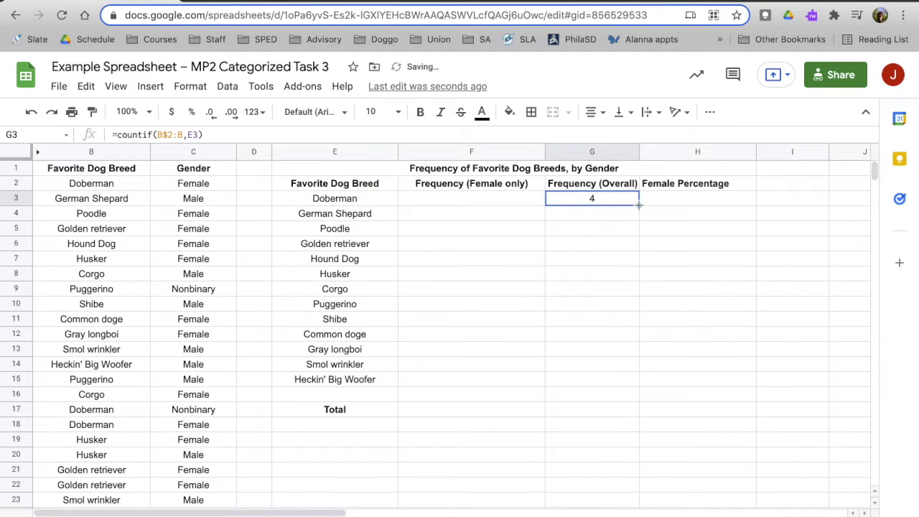
Copy the overall frequency formula from G3 down to G4 and check which cells the copy references.
drag(638, 206, 638, 218)
click(607, 217)
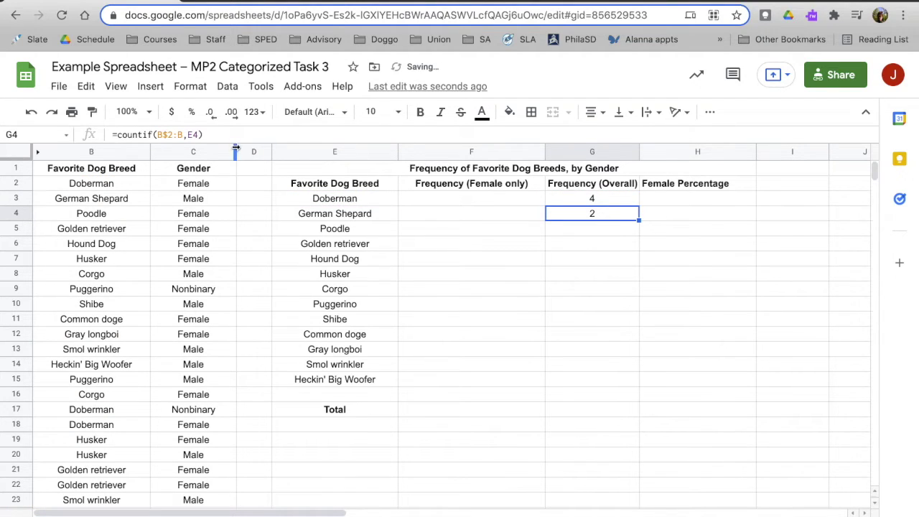
click(325, 214)
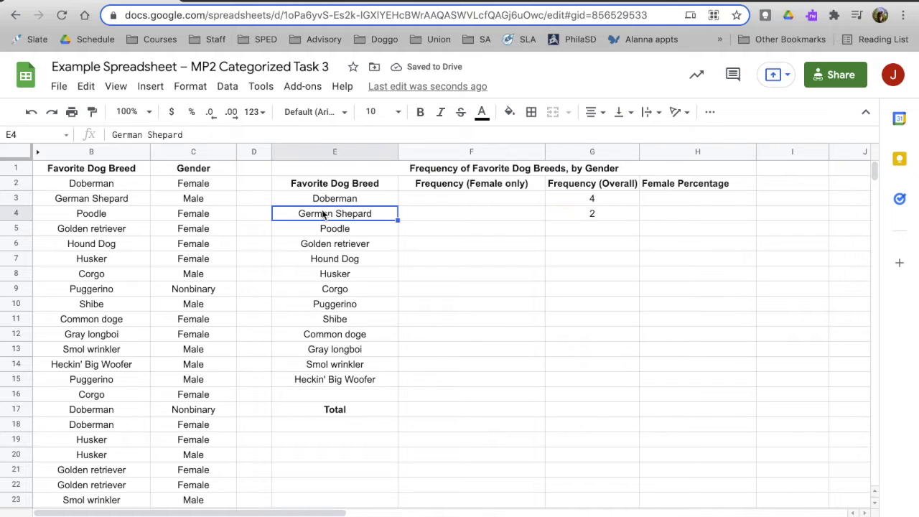
click(577, 215)
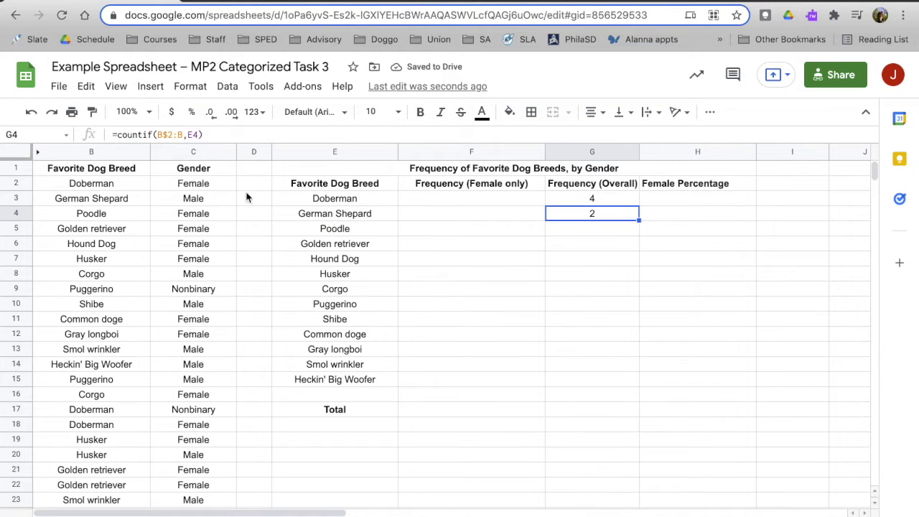
click(165, 134)
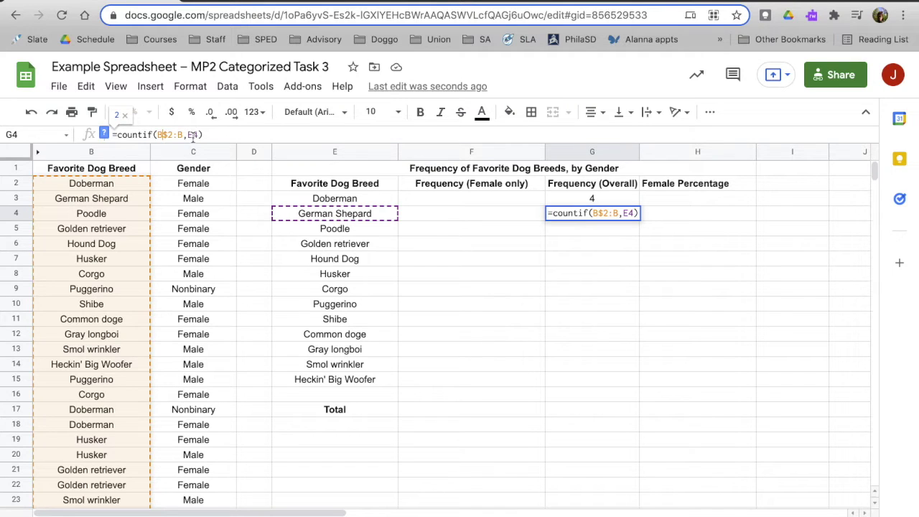
click(620, 232)
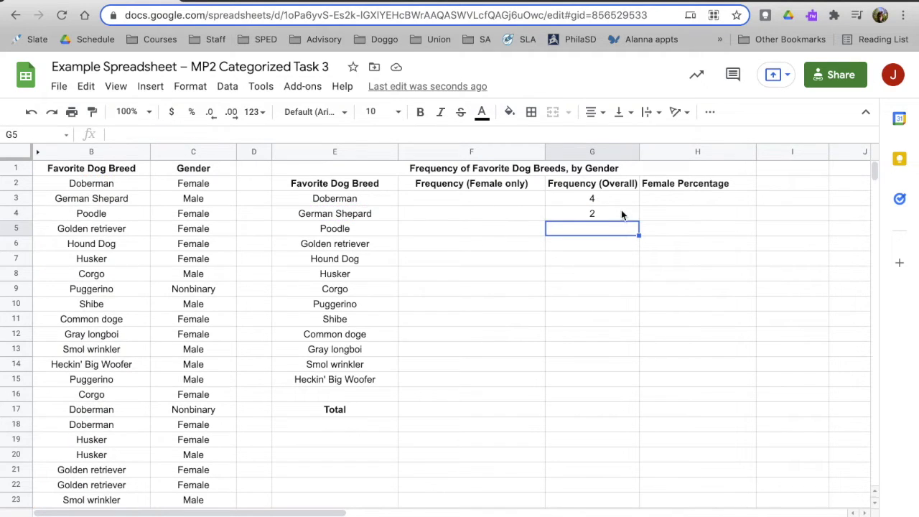
Fill the overall frequency formula from G4 down to G15 for the remaining breeds.
click(622, 213)
drag(638, 220, 610, 381)
click(683, 304)
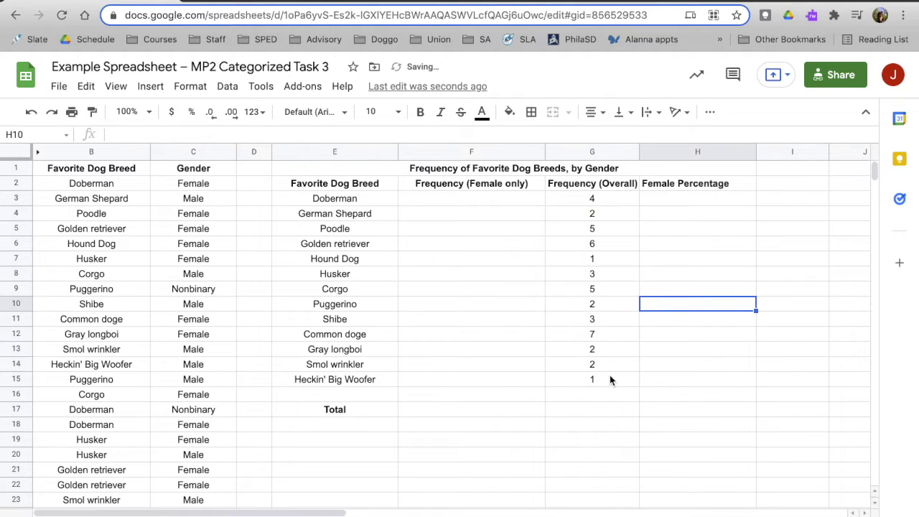
click(593, 201)
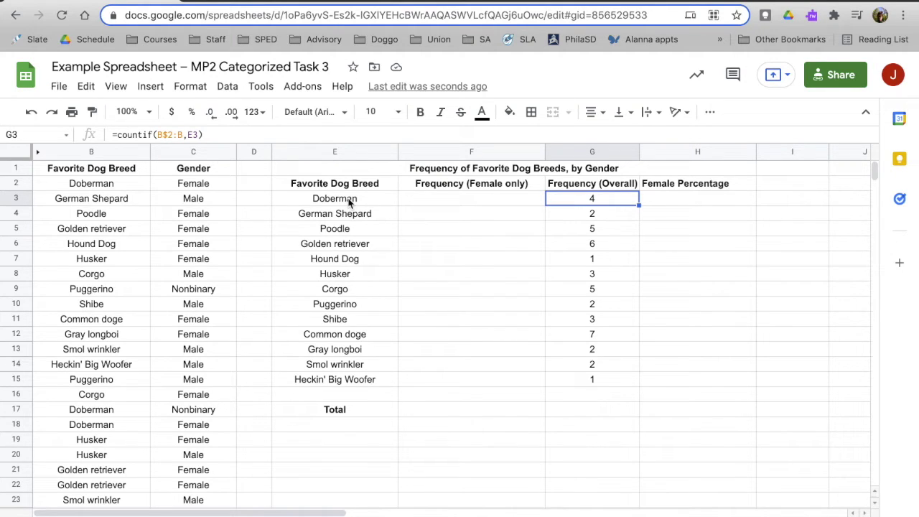
click(113, 189)
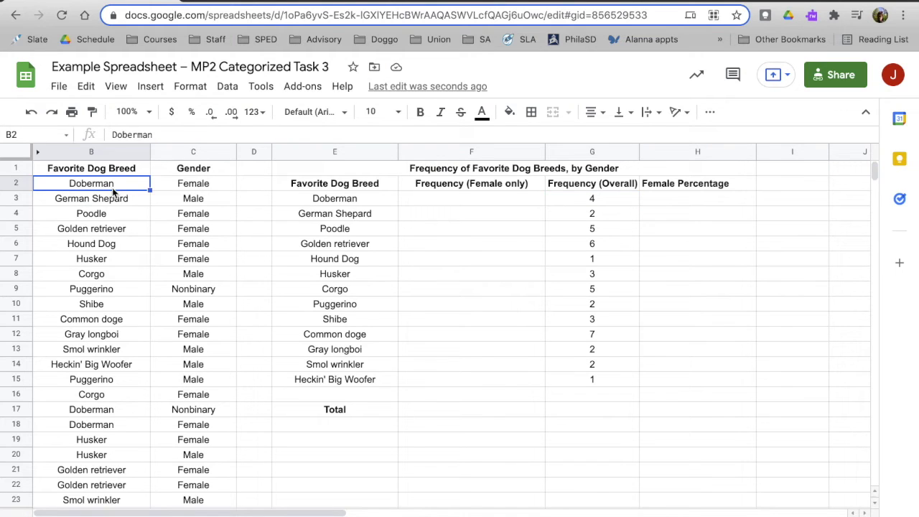
click(191, 188)
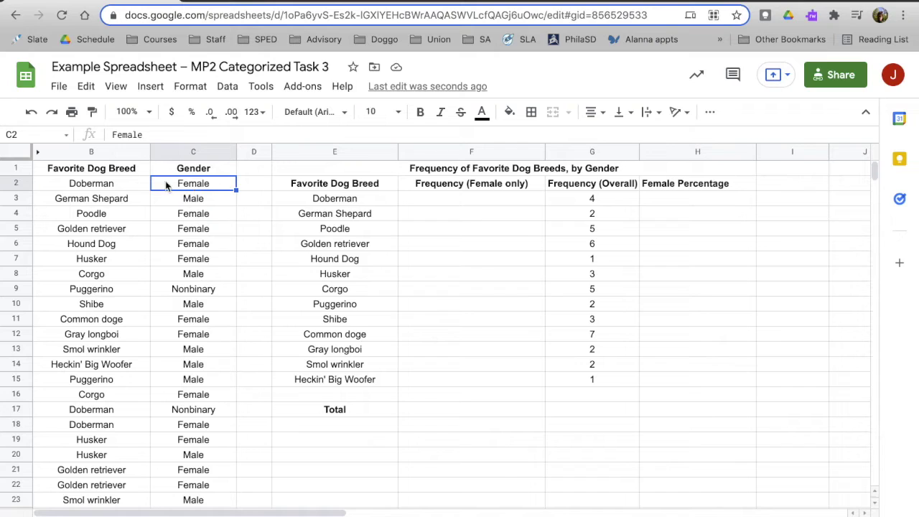
click(435, 205)
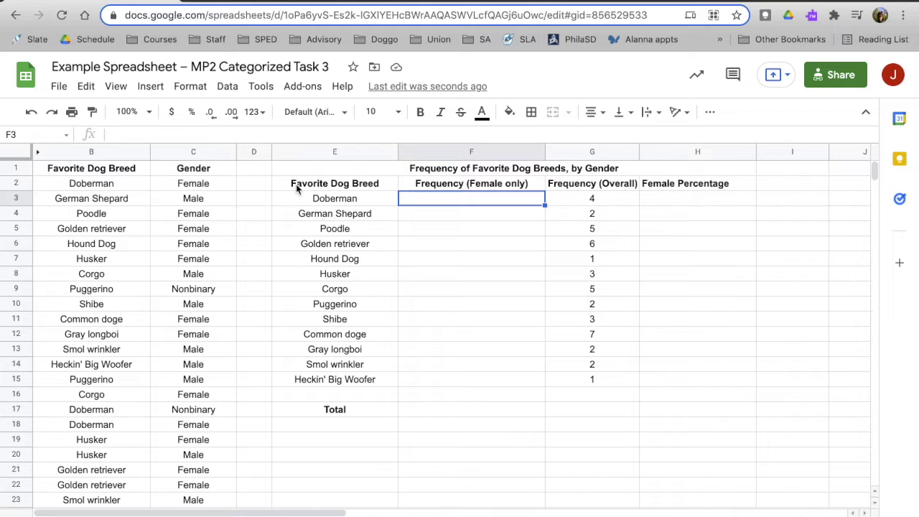
Insert one empty column directly to the right of the Gender column C.
right_click(195, 154)
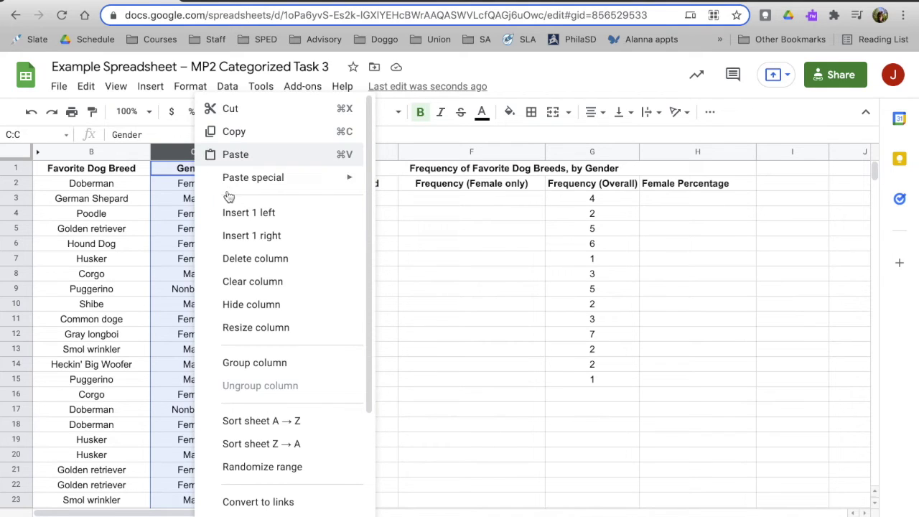
click(251, 236)
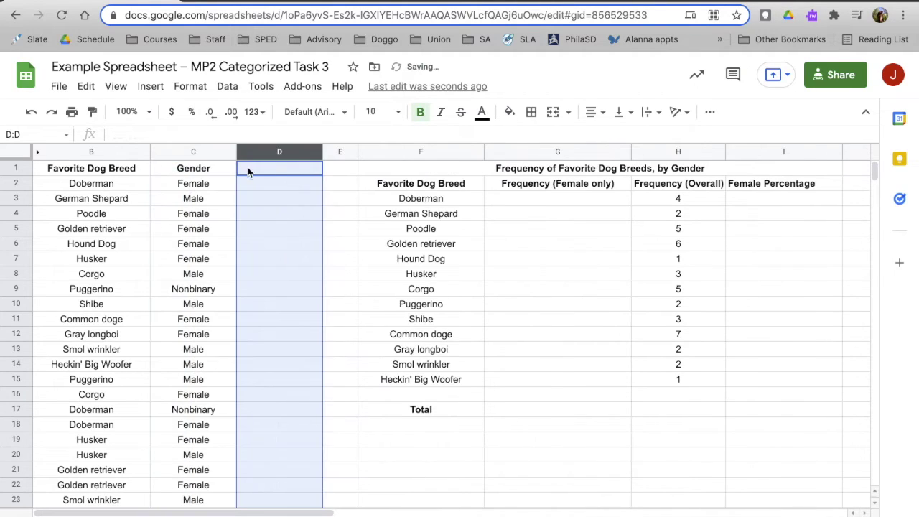
click(274, 175)
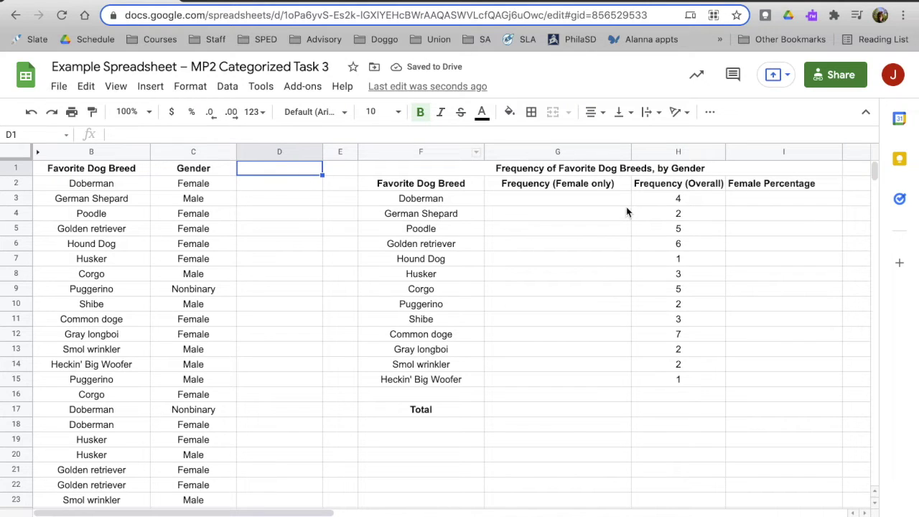
click(647, 204)
Examine the Doberman entries in column B and the Female entries in column C of the survey data.
click(278, 183)
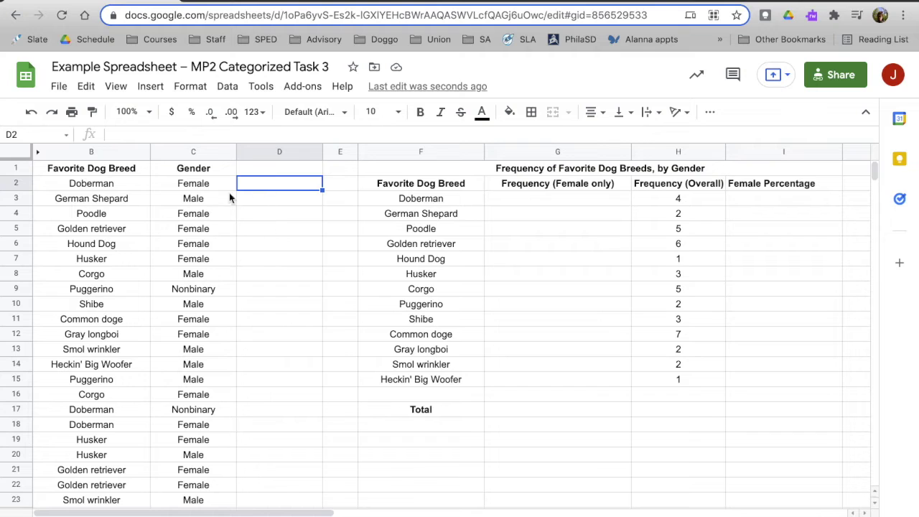
click(105, 187)
drag(105, 187, 101, 431)
click(100, 431)
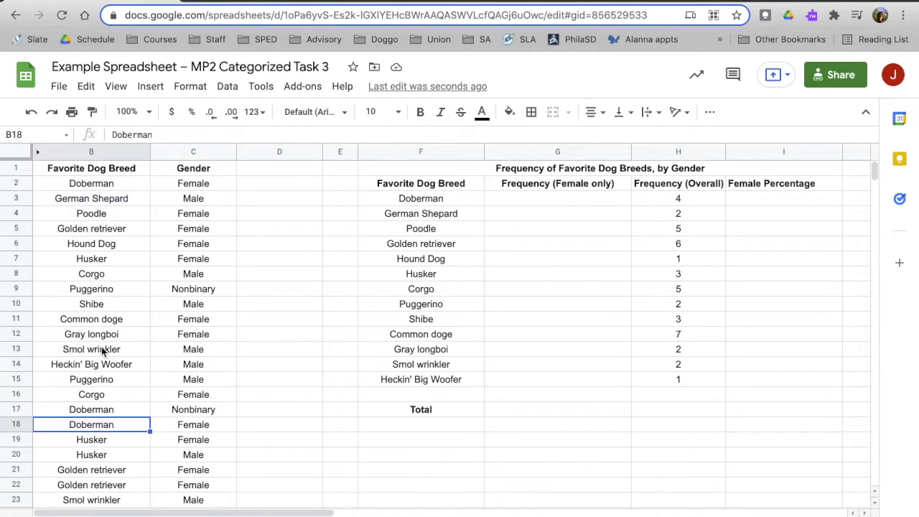
click(197, 187)
click(200, 218)
click(200, 232)
click(199, 258)
click(201, 246)
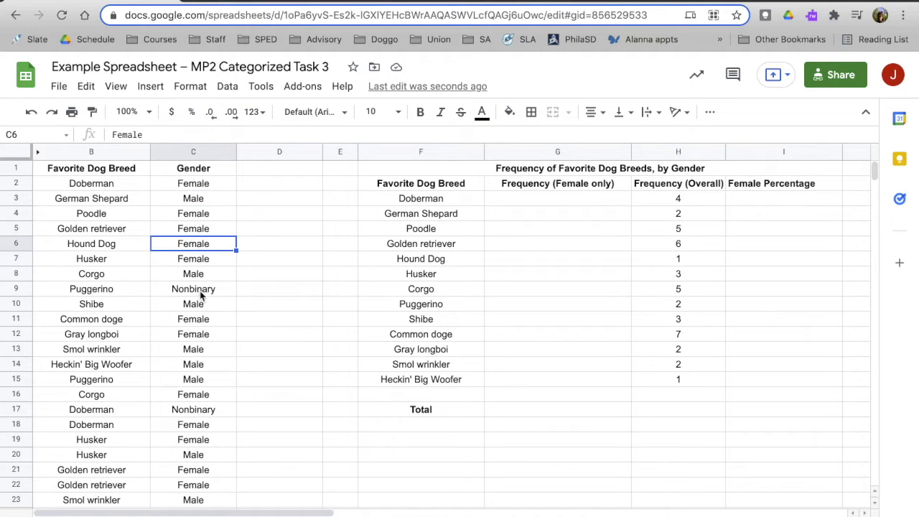
click(250, 174)
click(252, 189)
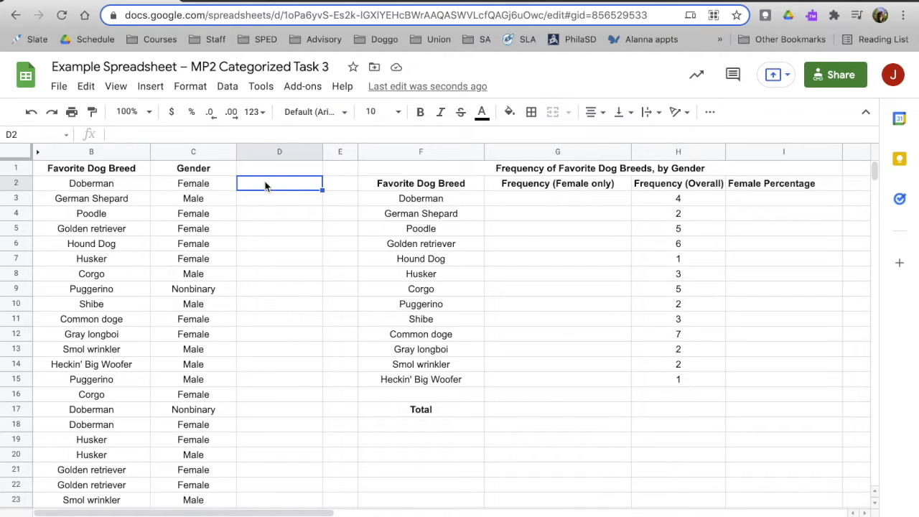
Compare the first respondent's breed in B2 with the gender in C2 and the empty helper cell beside them.
click(114, 186)
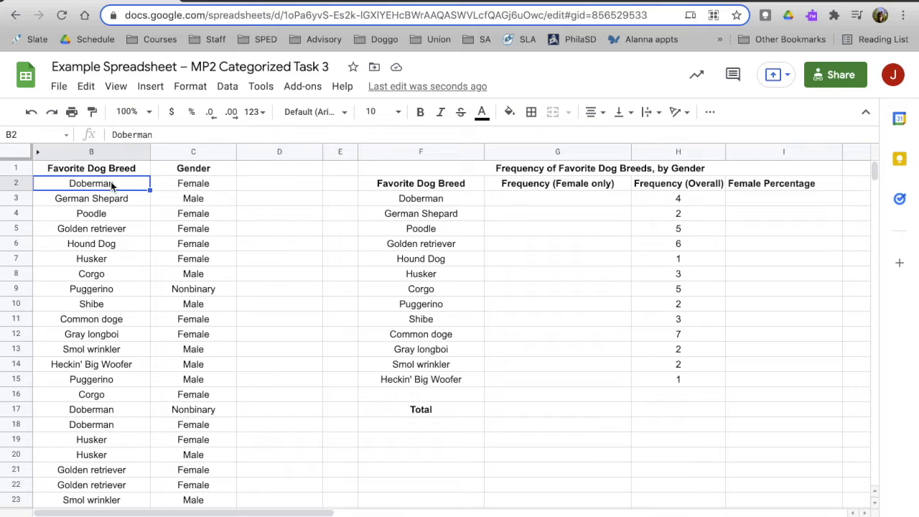
click(263, 184)
click(204, 187)
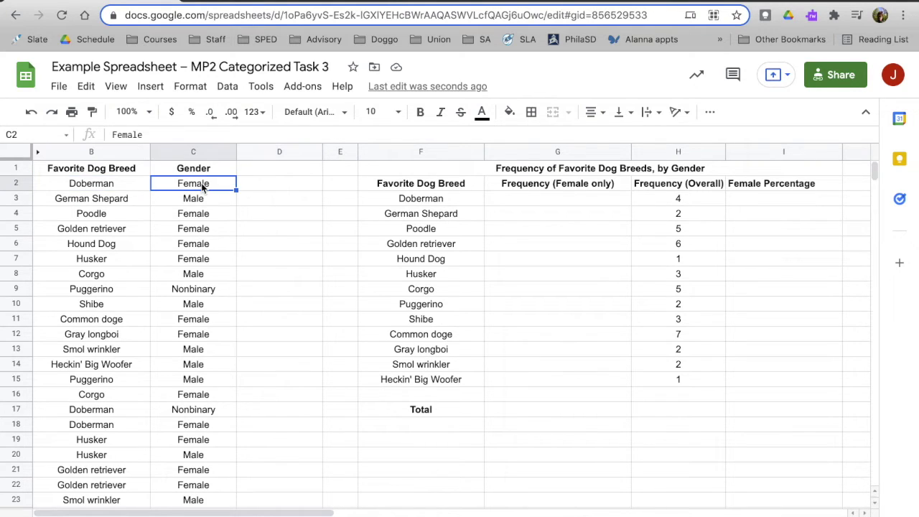
click(257, 206)
Enter the helper formula =if(C2="Female",B2,) in D2 to return the breed only for female respondents.
click(268, 192)
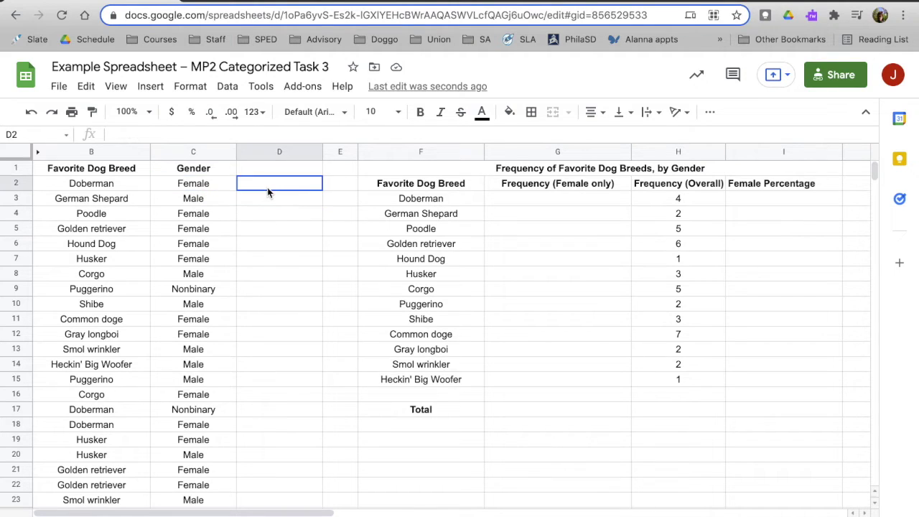
text(=)
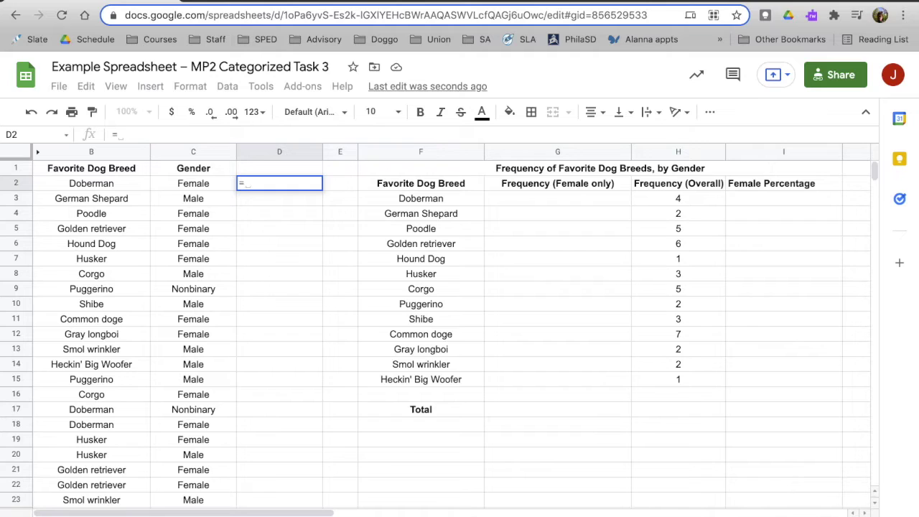
text(if)
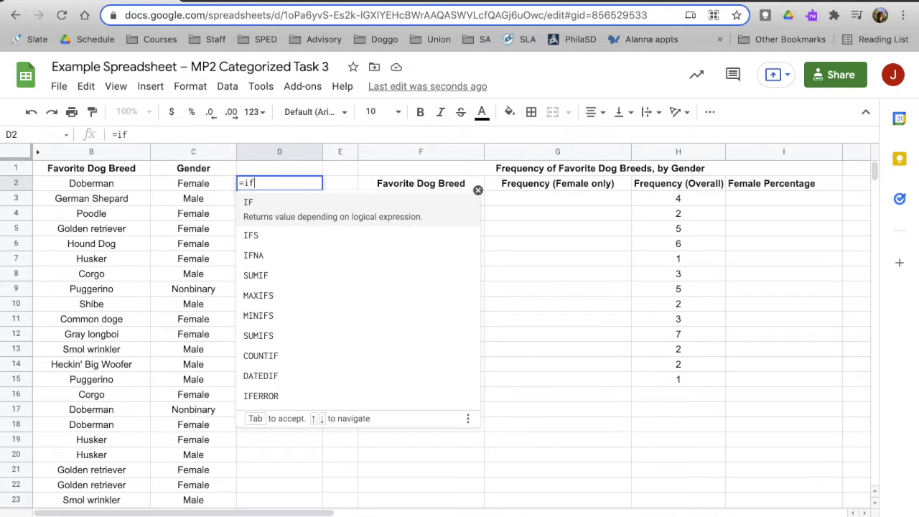
text(()
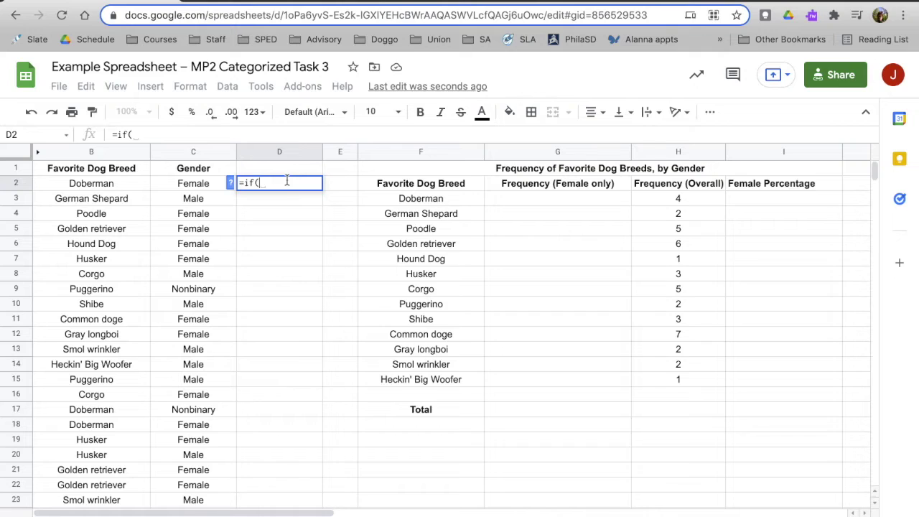
click(189, 185)
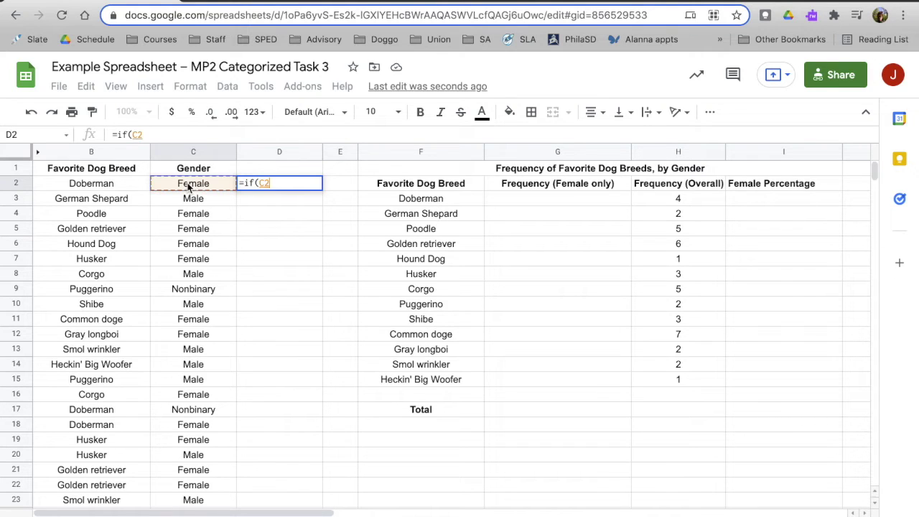
text(=)
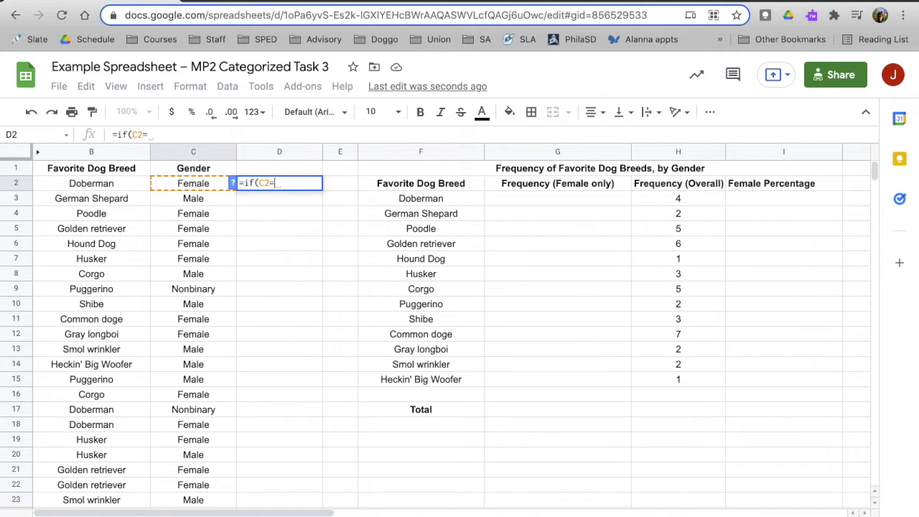
text("Female)
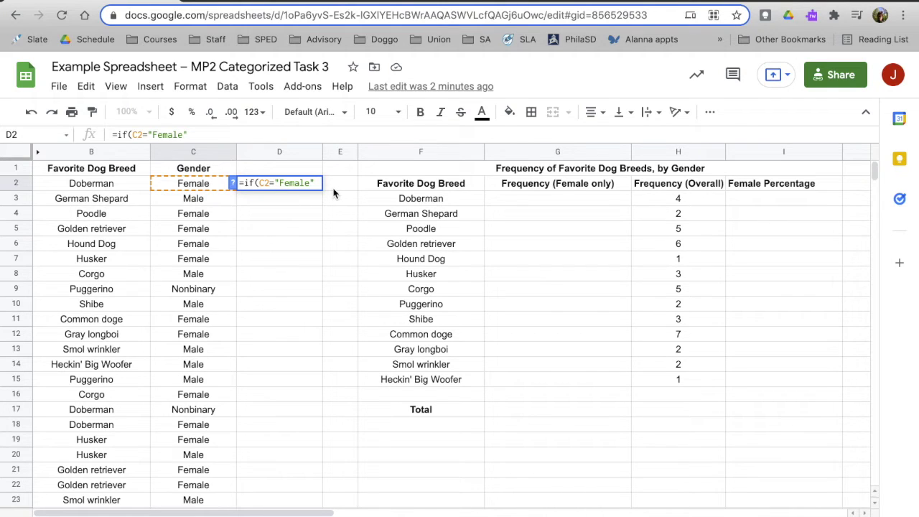
text(,)
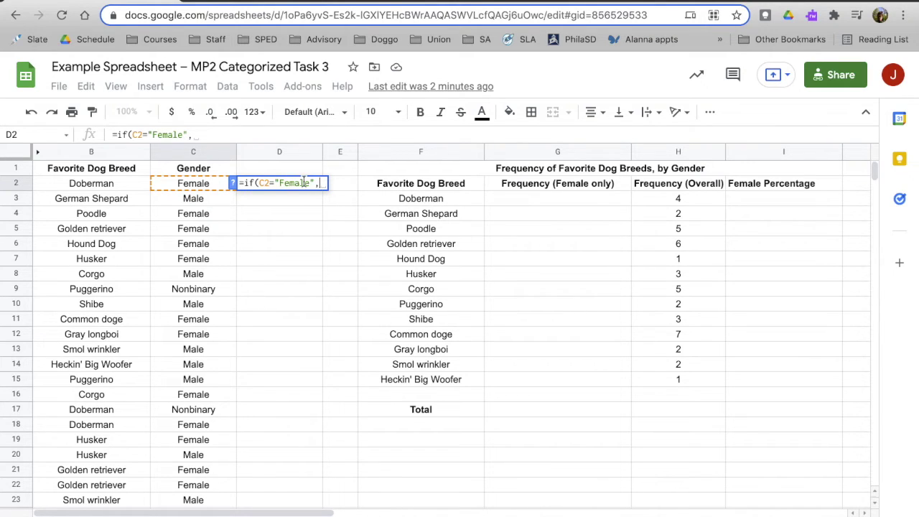
click(108, 185)
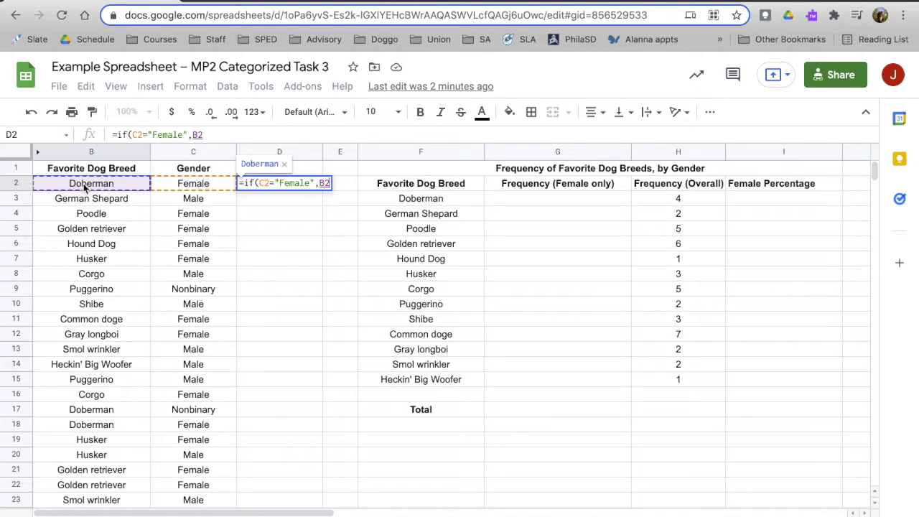
text(,)
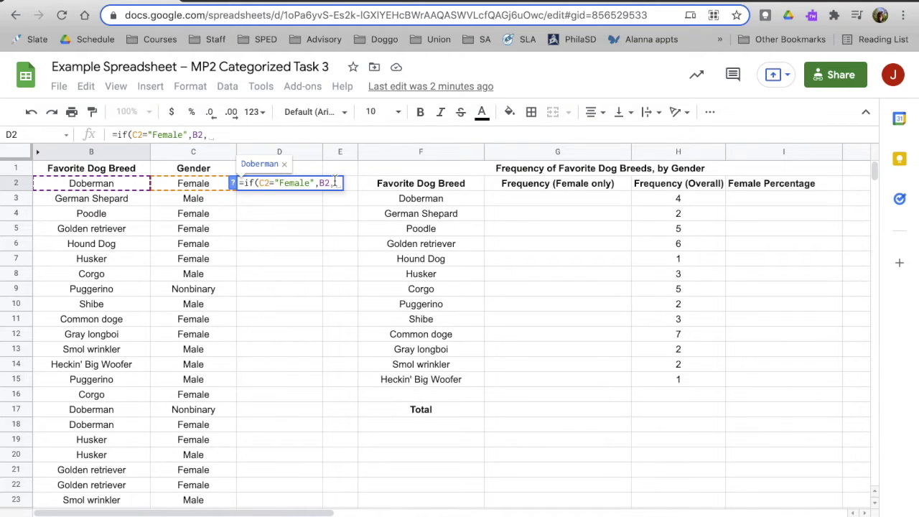
key(Return)
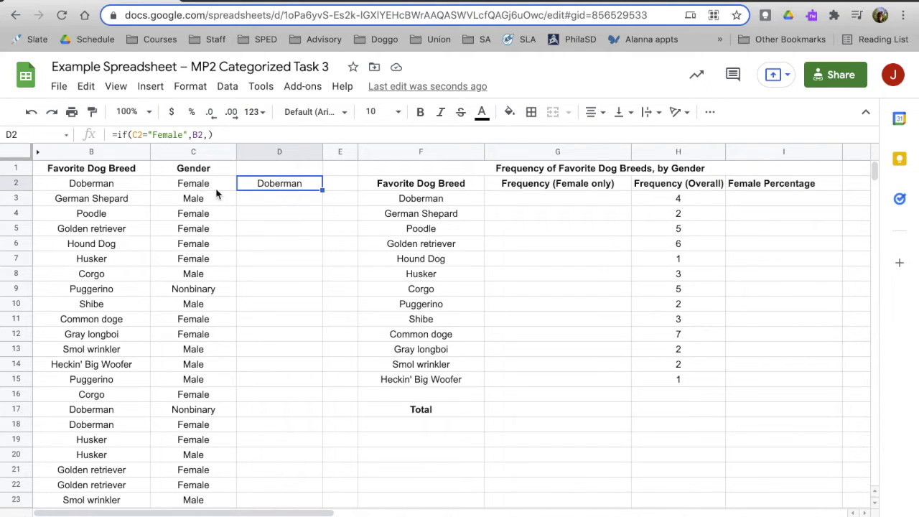
Copy the helper formula from D2 down to D3 and check which cells the copy references.
click(271, 207)
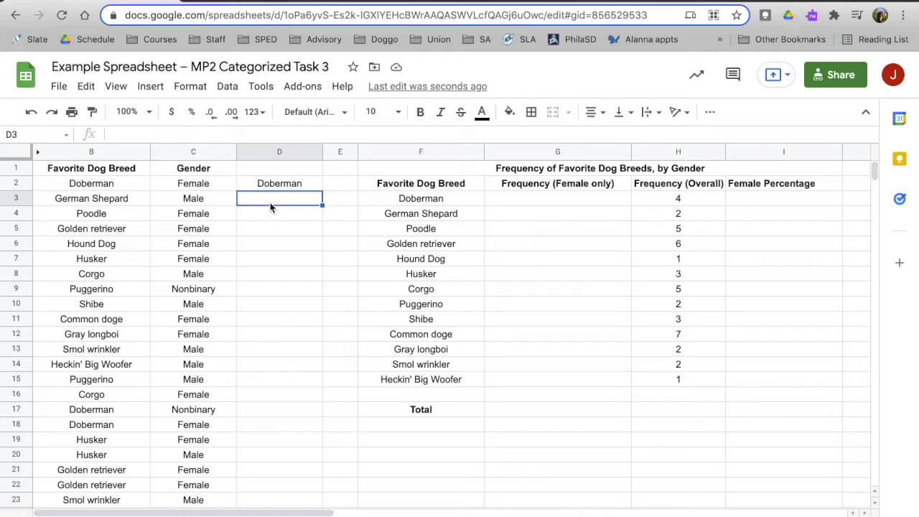
click(287, 185)
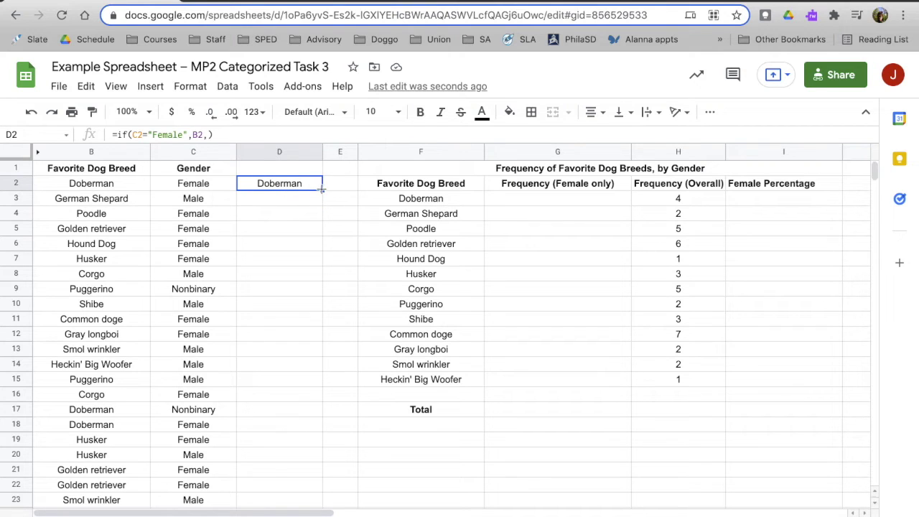
drag(322, 188, 323, 203)
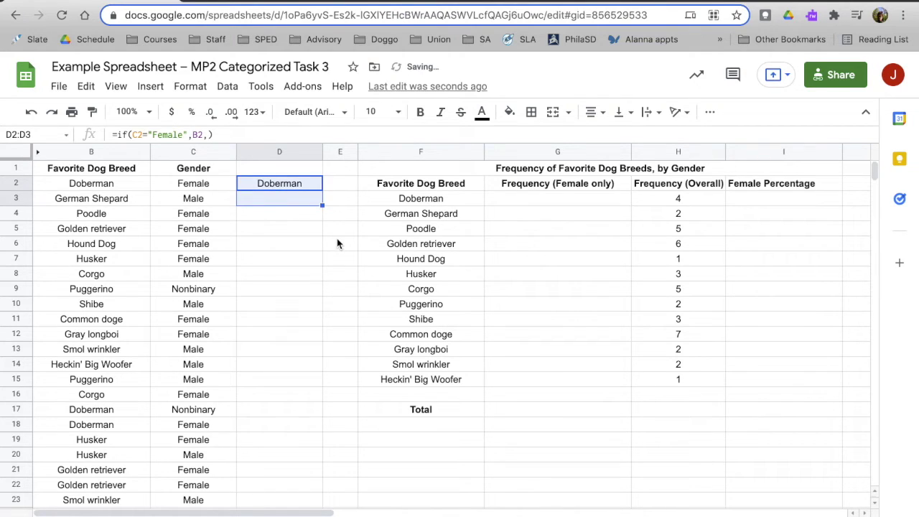
click(289, 202)
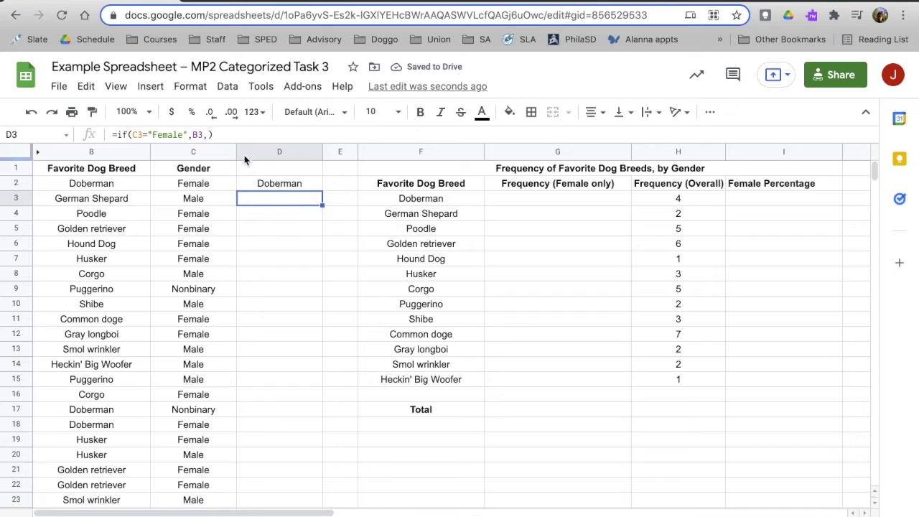
Compare the breed in B3 and the gender in C3 with the helper formula in D3.
click(201, 201)
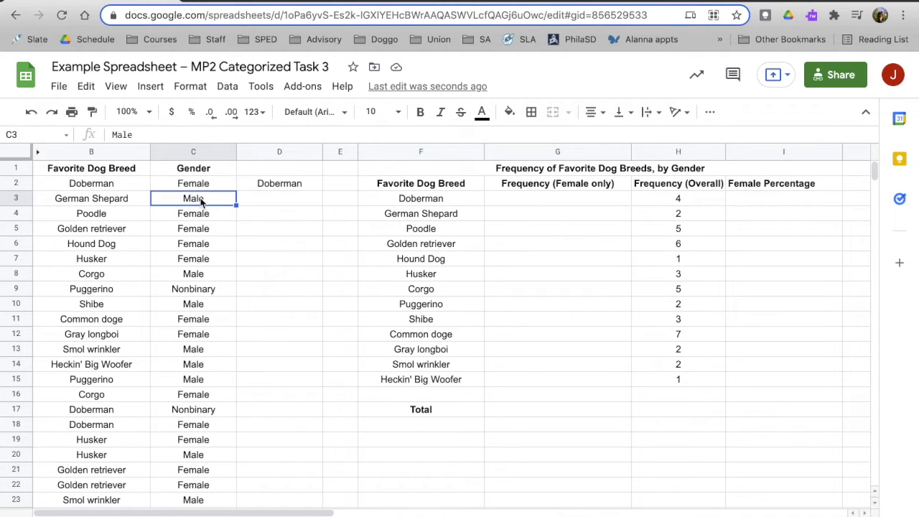
key(Right)
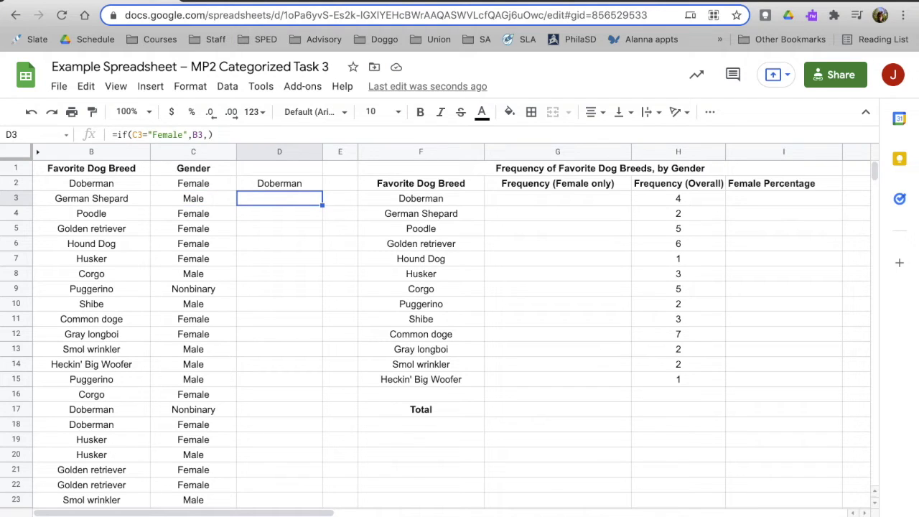
key(Left)
key(Left)
key(Right)
key(Right)
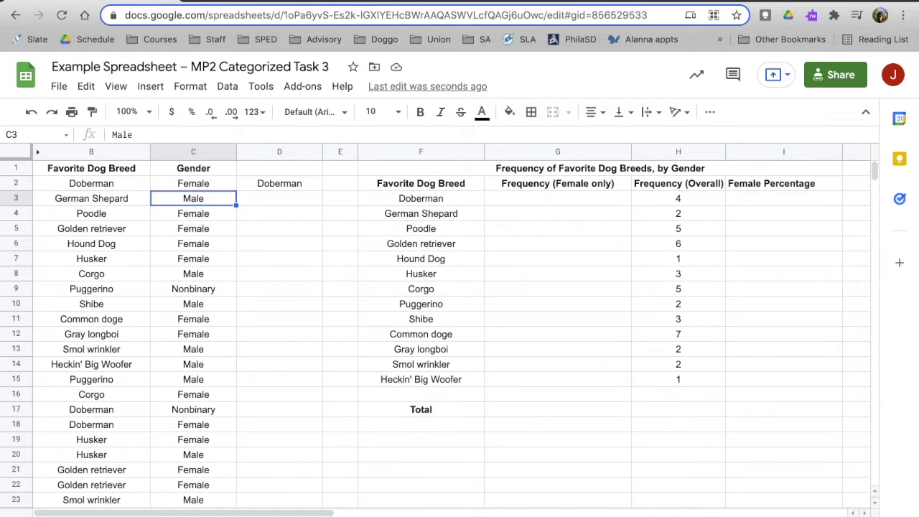
key(Left)
key(Left)
key(Right)
key(Right)
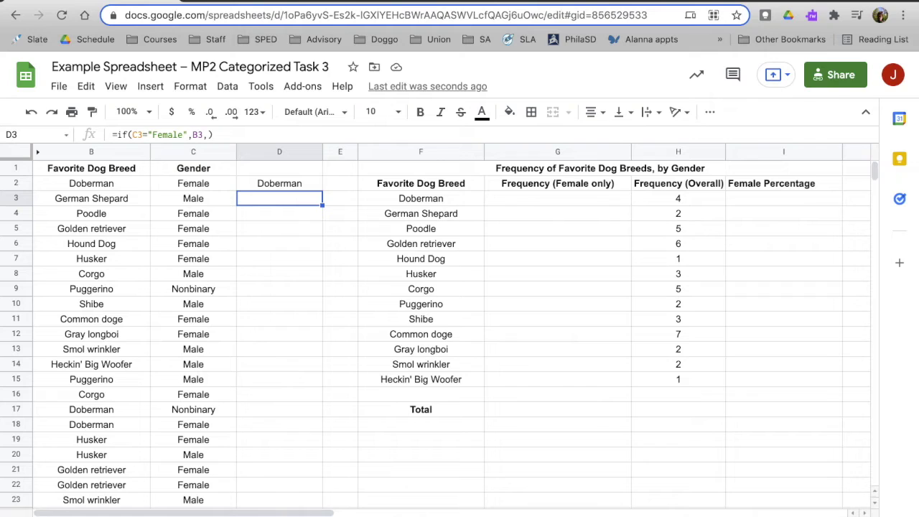
Try the D3 formula without its empty third argument, as =if(C3="Female",B3).
click(206, 134)
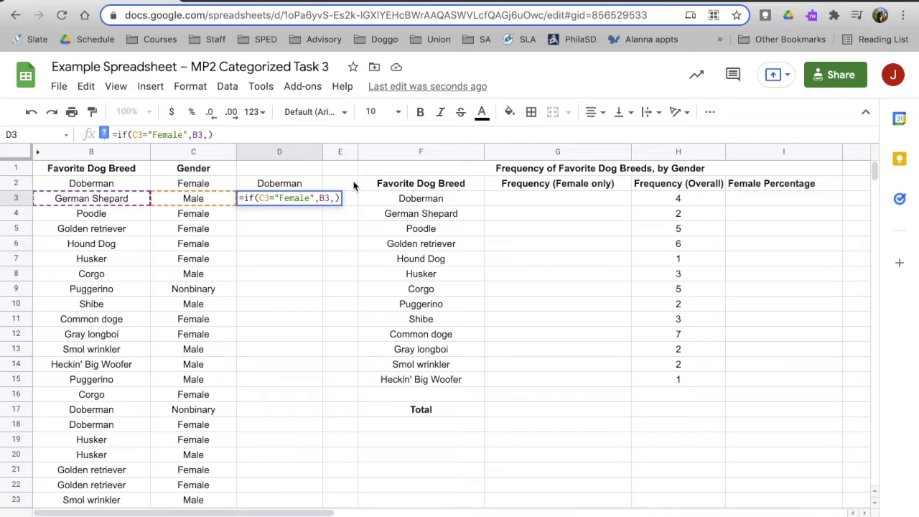
key(BackSpace)
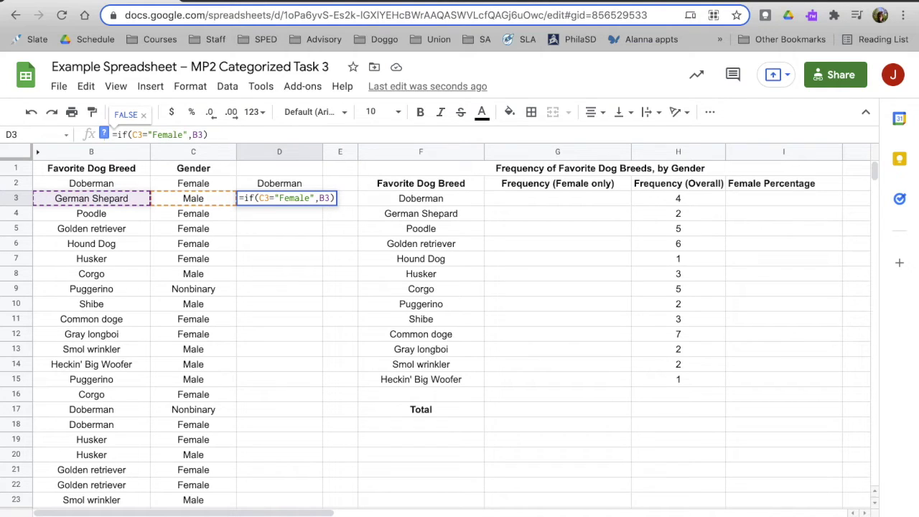
key(Return)
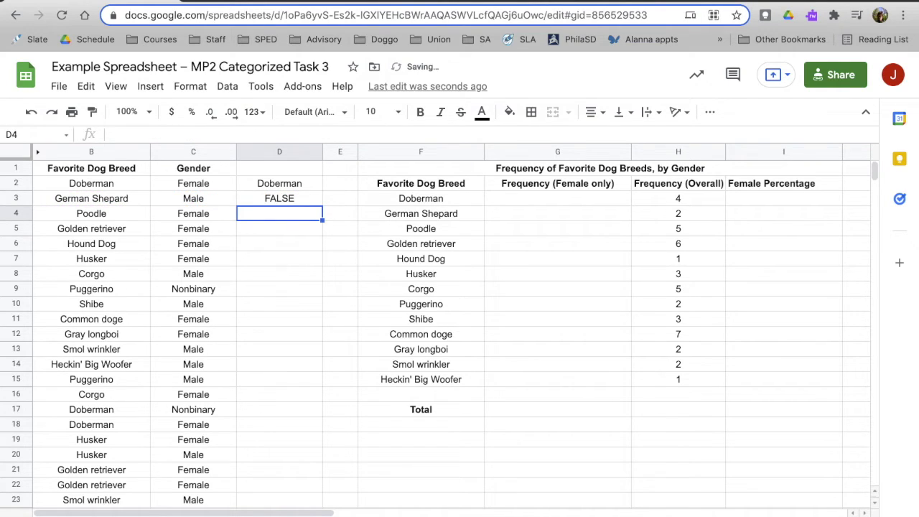
Strip the B3 argument from the D3 formula, leaving =if(C3="Female").
click(280, 198)
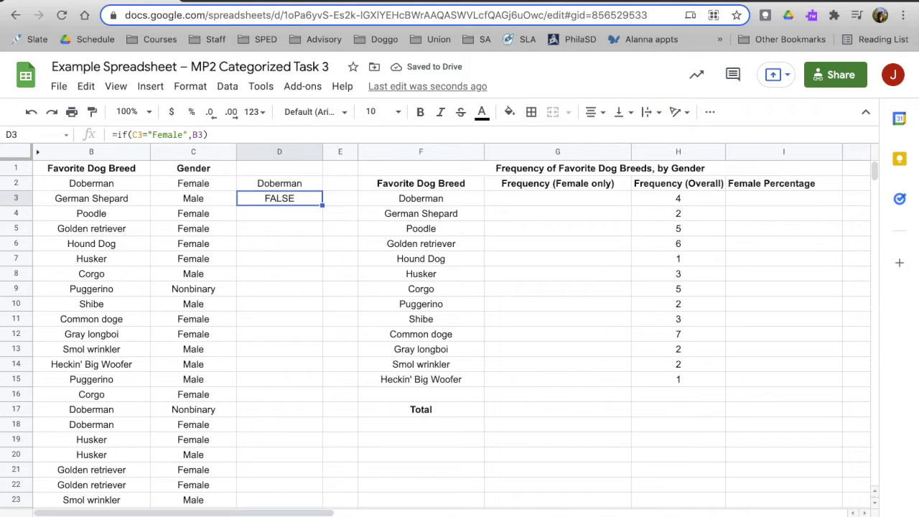
click(203, 134)
key(BackSpace)
key(BackSpace)
key(BackSpace)
key(Return)
Rebuild the helper formula in D3 as =if(C3="Female",B3,) with an empty third argument.
click(279, 198)
click(190, 134)
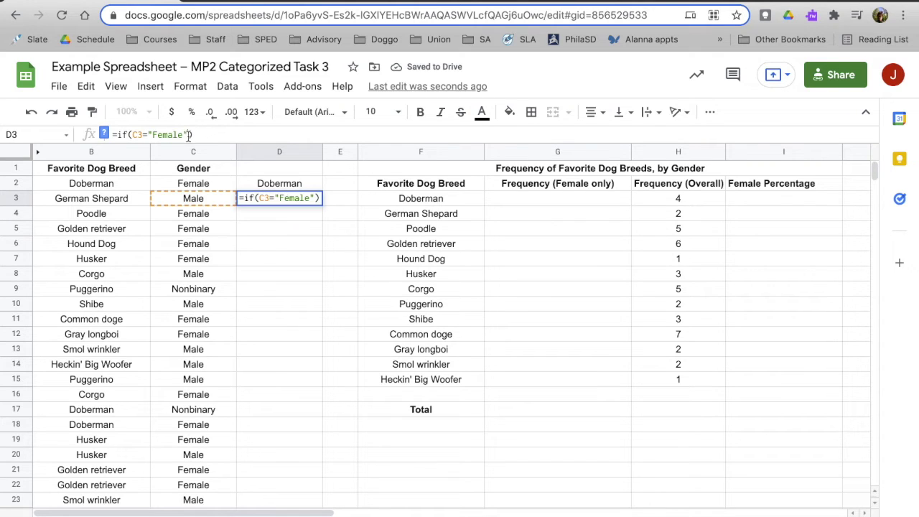
text(,)
key(Return)
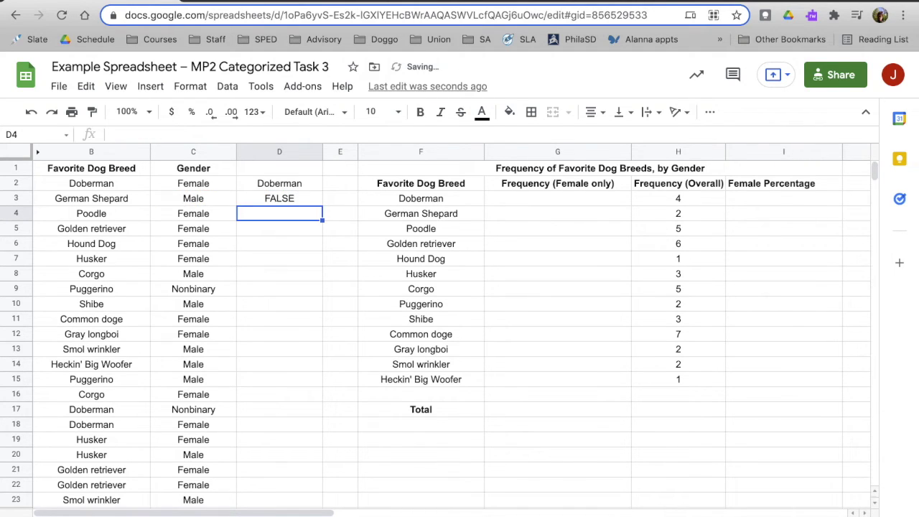
key(Up)
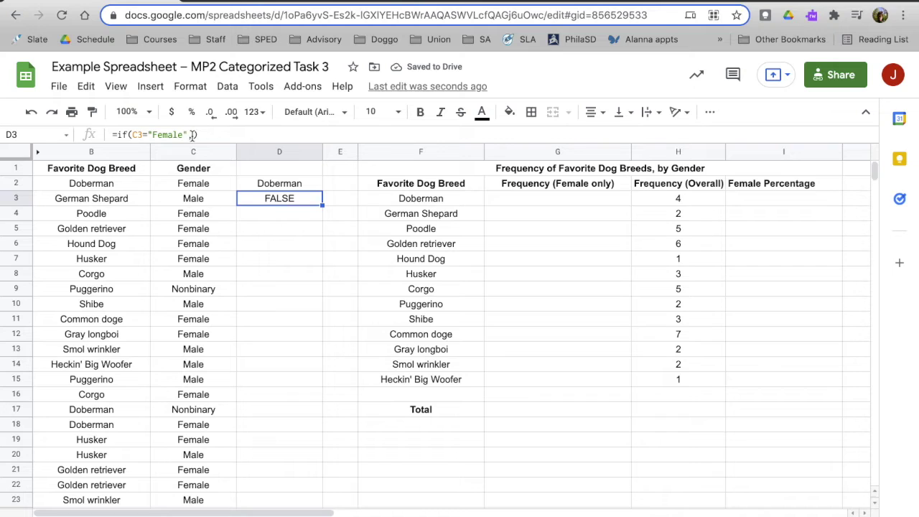
click(192, 134)
click(127, 198)
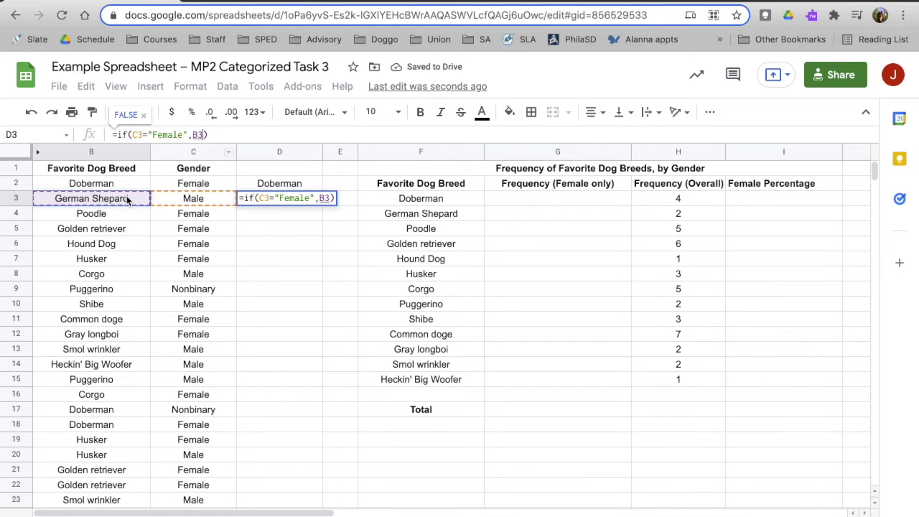
text(,)
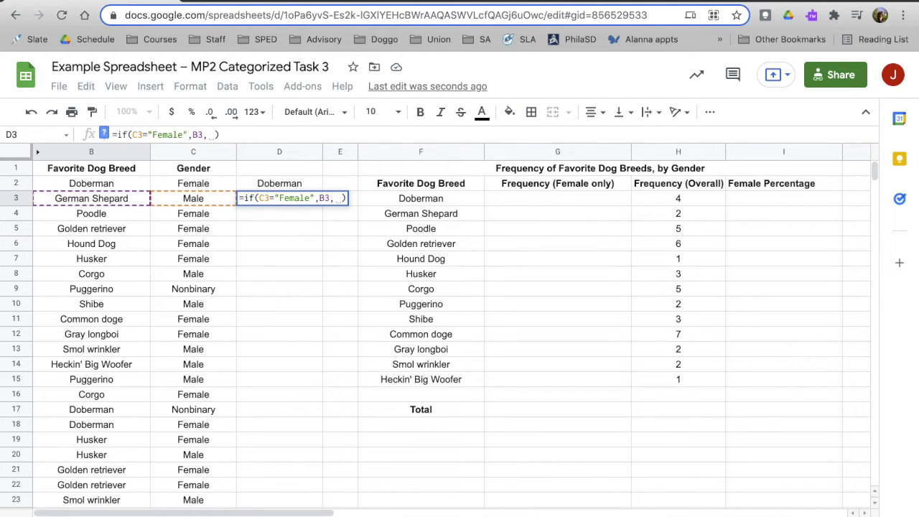
key(Return)
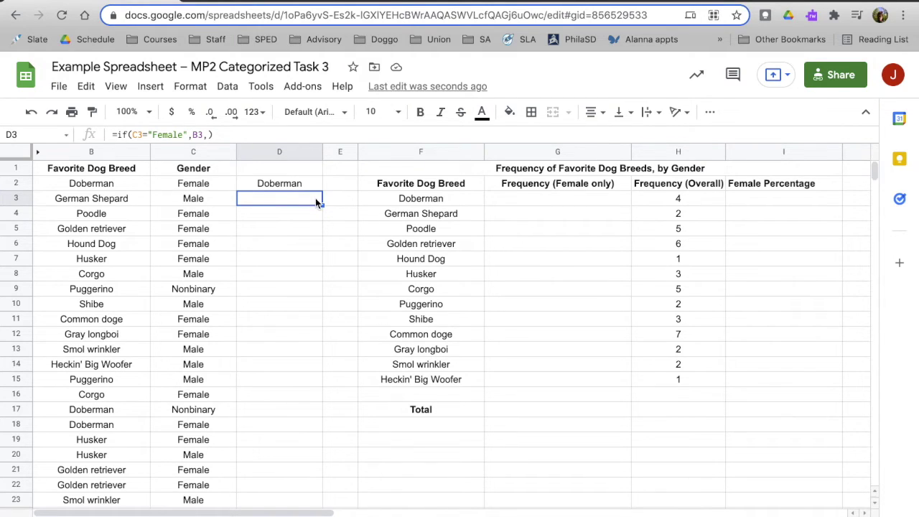
Fill the helper formula from D3 down column D for the remaining survey rows.
drag(323, 206, 277, 342)
click(400, 292)
scroll(398, 299, up, 10)
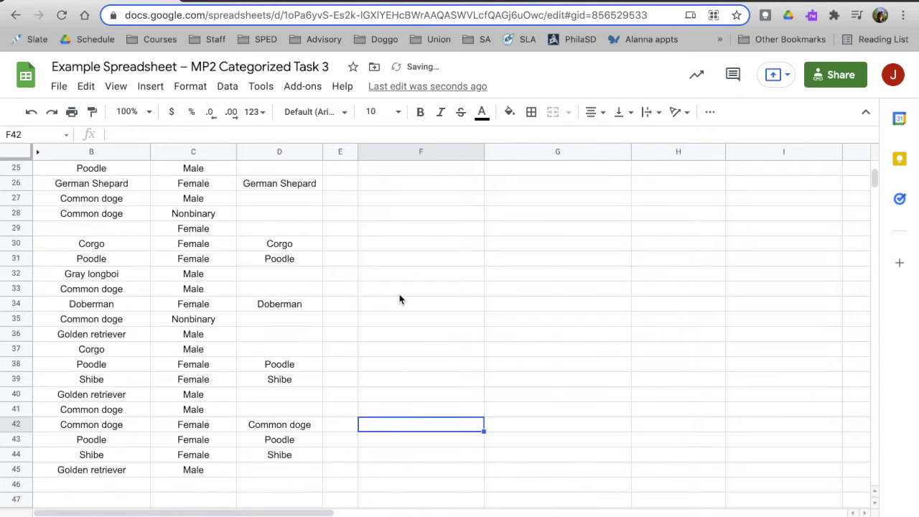
Check the Female entries in column C, rows 2 to 7, against the breeds returned in helper column D.
click(282, 184)
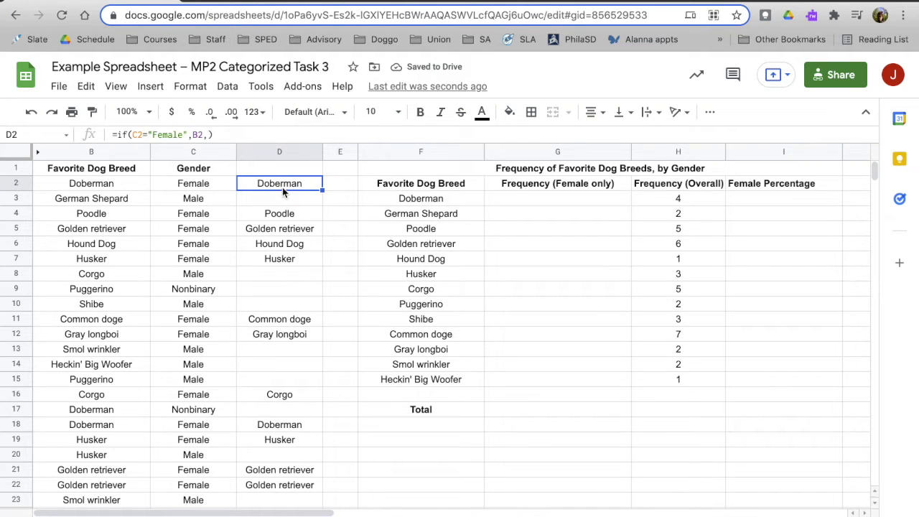
scroll(287, 192, down, 1)
scroll(287, 195, up, 1)
click(201, 190)
click(195, 217)
click(200, 230)
click(206, 245)
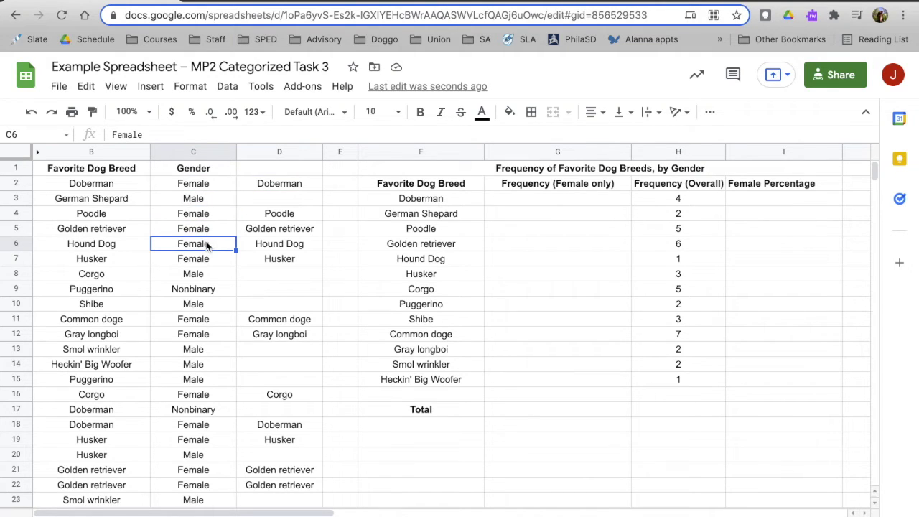
click(206, 262)
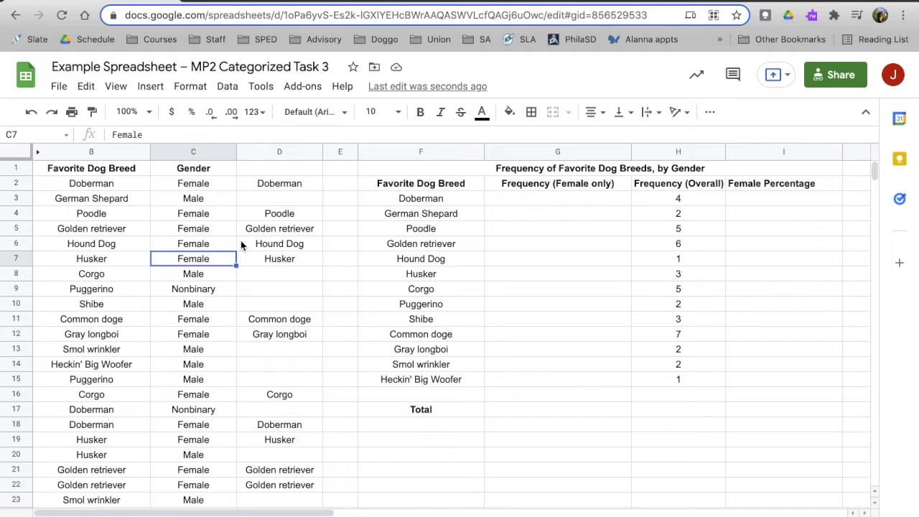
Compare the breed, gender and helper-column entries across row 2, along with the Gender entries in the first few rows.
click(100, 186)
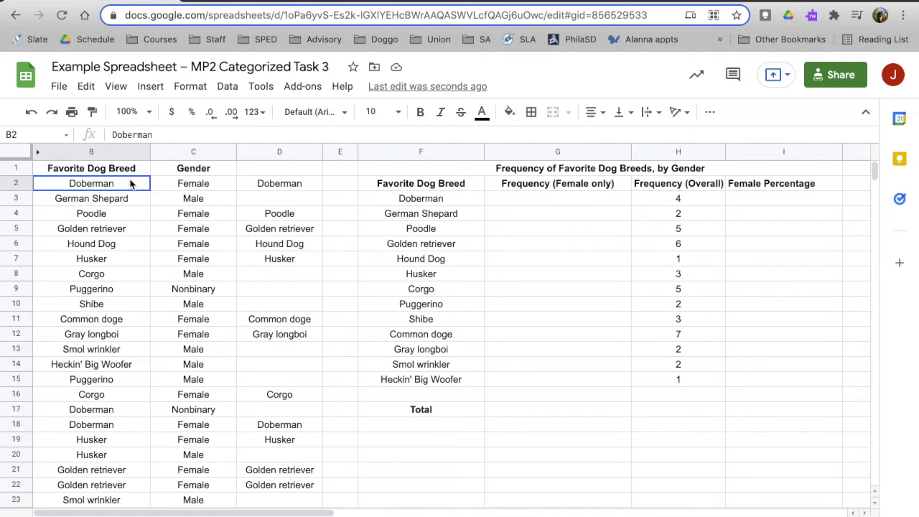
click(174, 185)
click(96, 182)
click(179, 187)
click(273, 188)
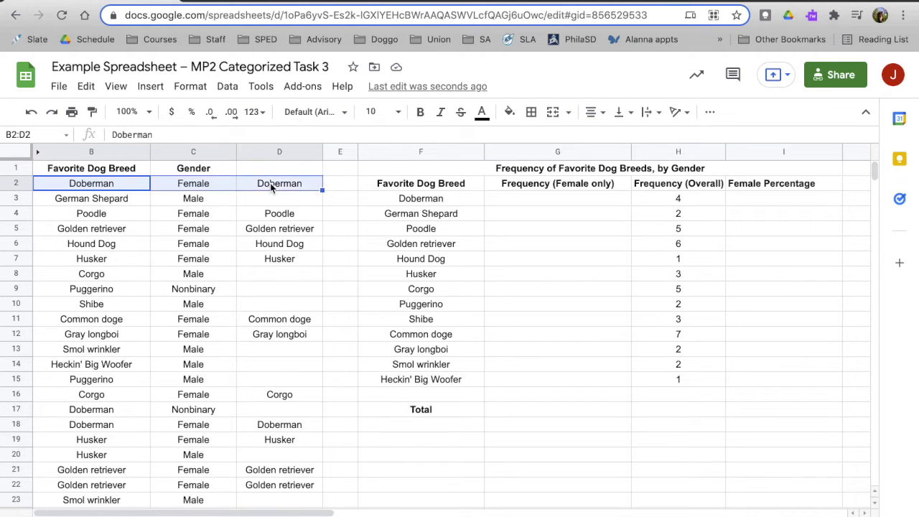
click(225, 189)
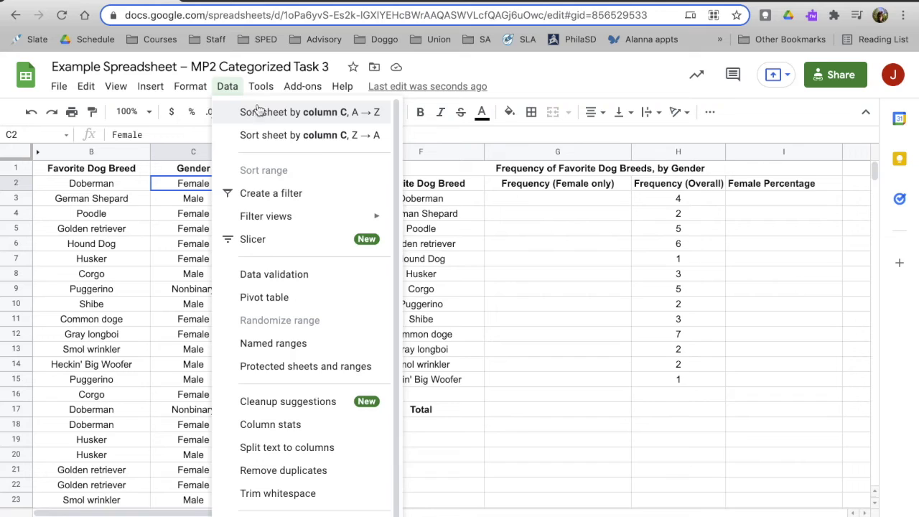
click(227, 87)
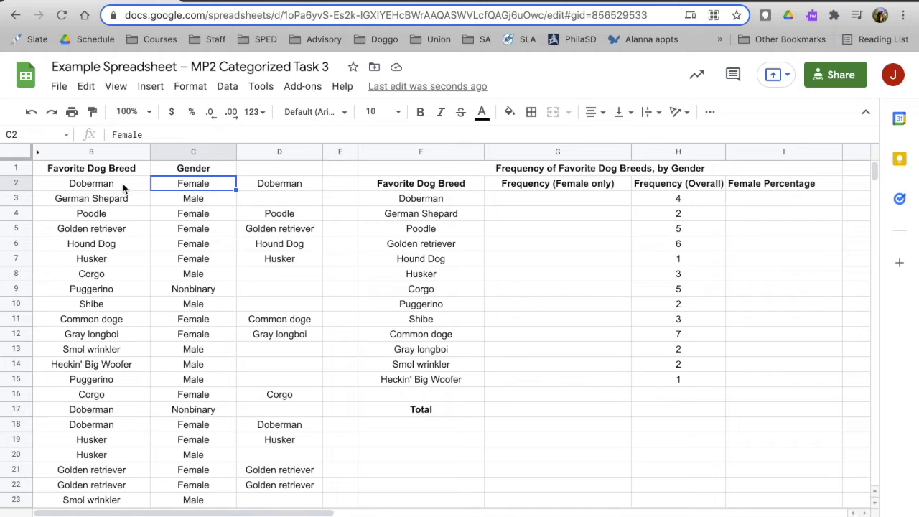
click(200, 173)
click(209, 188)
click(204, 201)
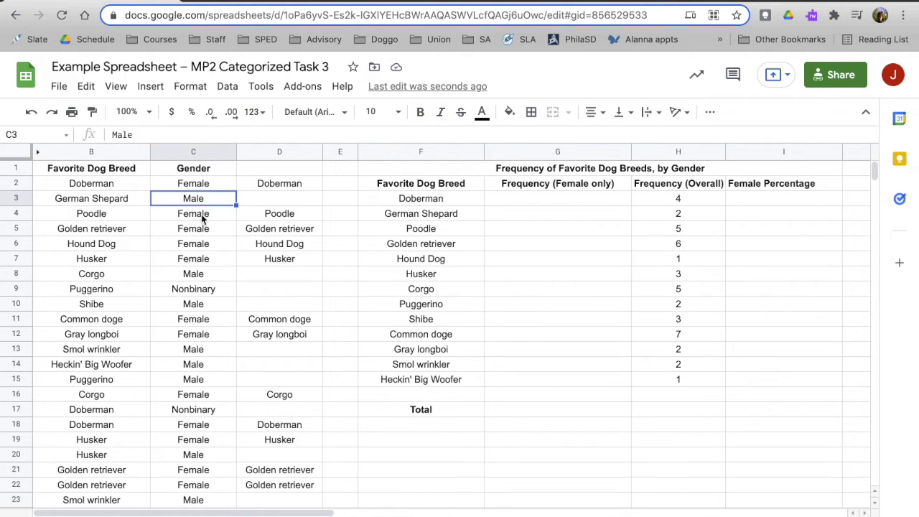
click(204, 215)
click(284, 192)
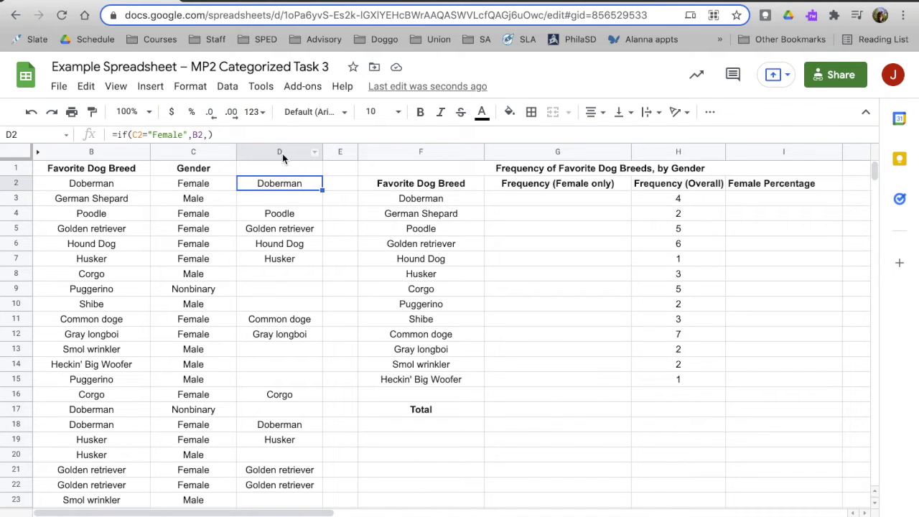
Insert one blank column to the right of helper column D.
click(281, 153)
right_click(281, 154)
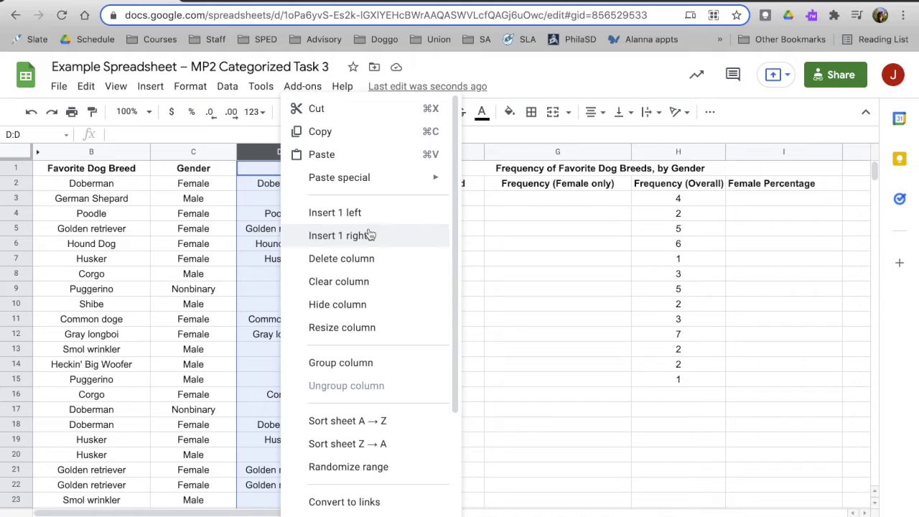
click(370, 234)
Enter the heading "Responses from Female Respondents" in D1 above the helper column.
click(293, 171)
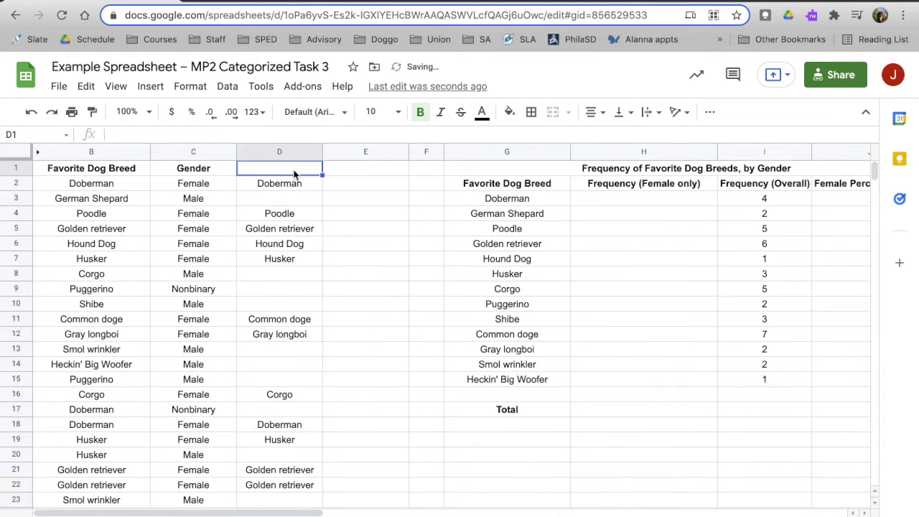
text(Female)
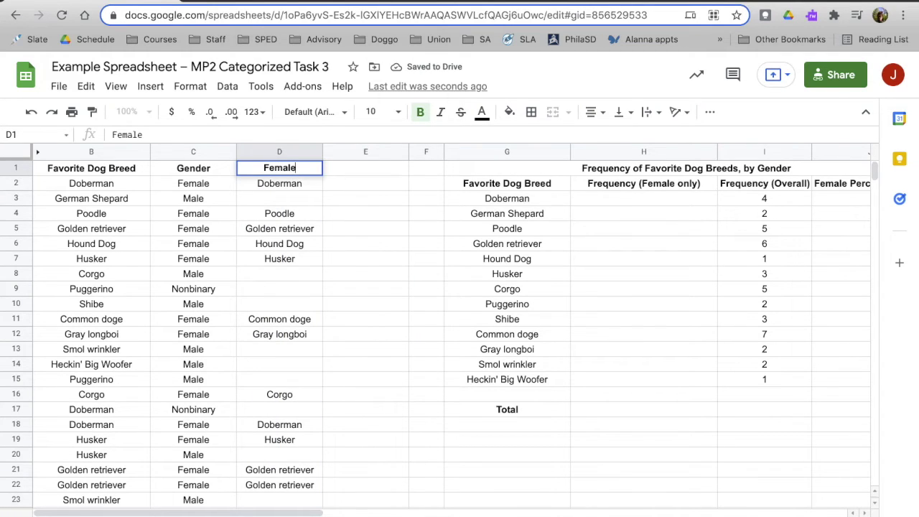
key(Tab)
key(Left)
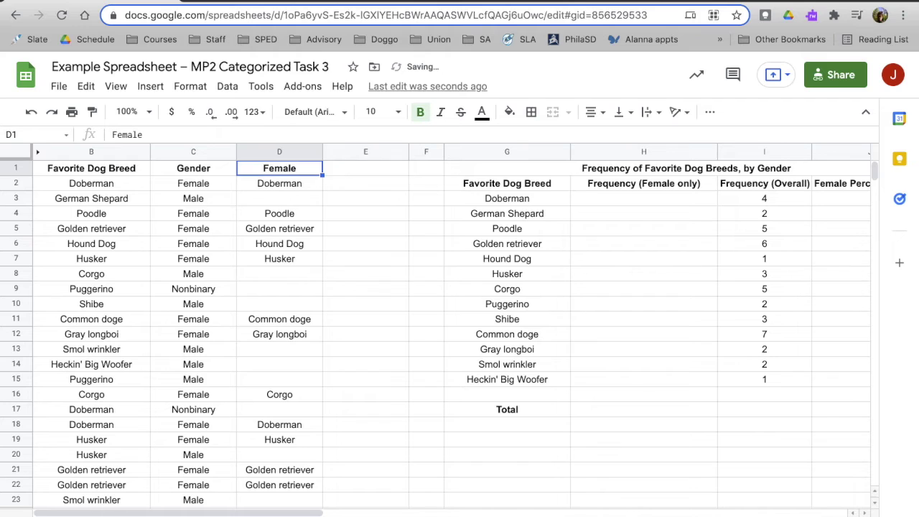
click(113, 137)
text(Responses fr)
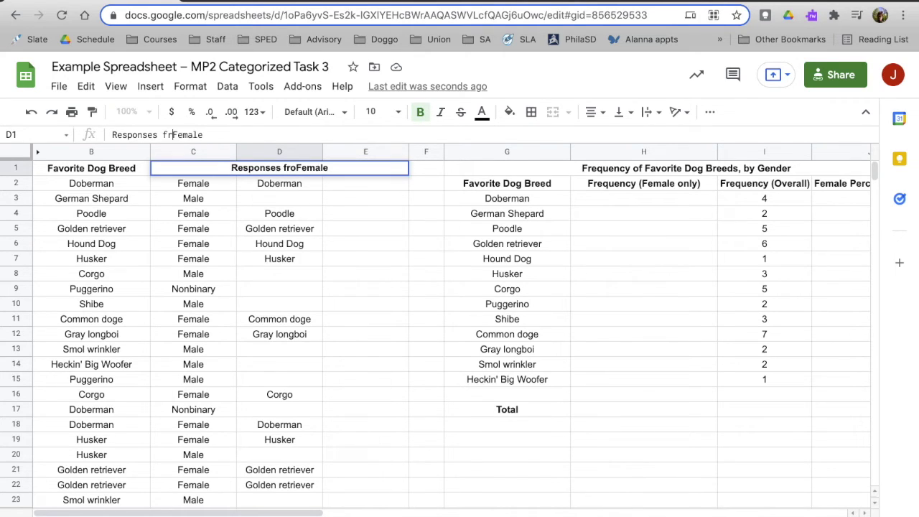
text(om )
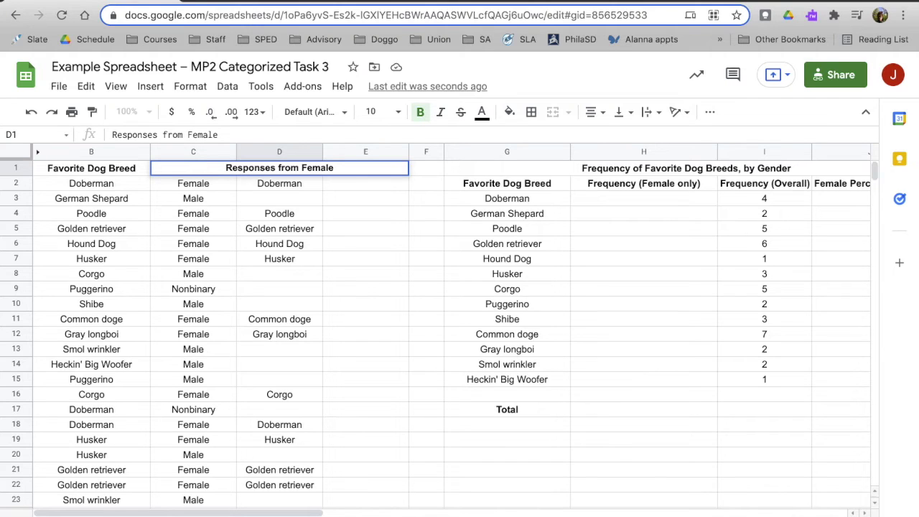
text( Respo)
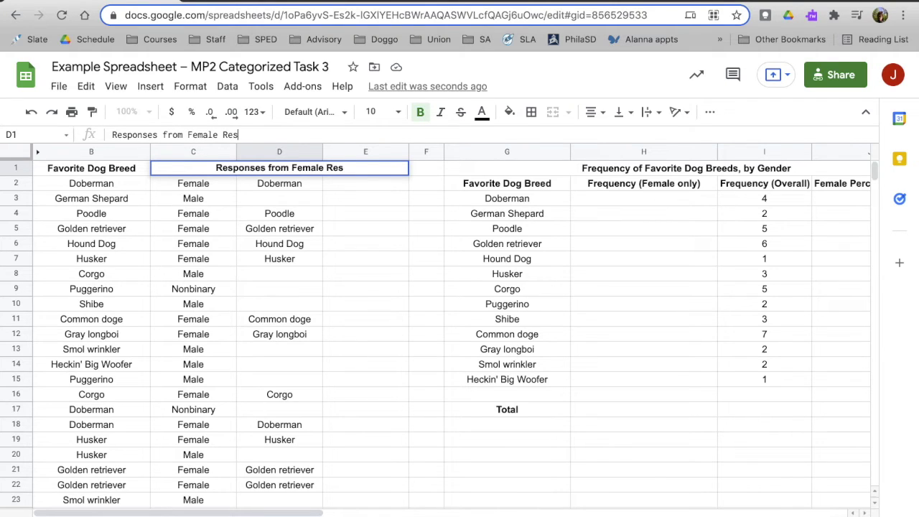
text(ndents)
key(Return)
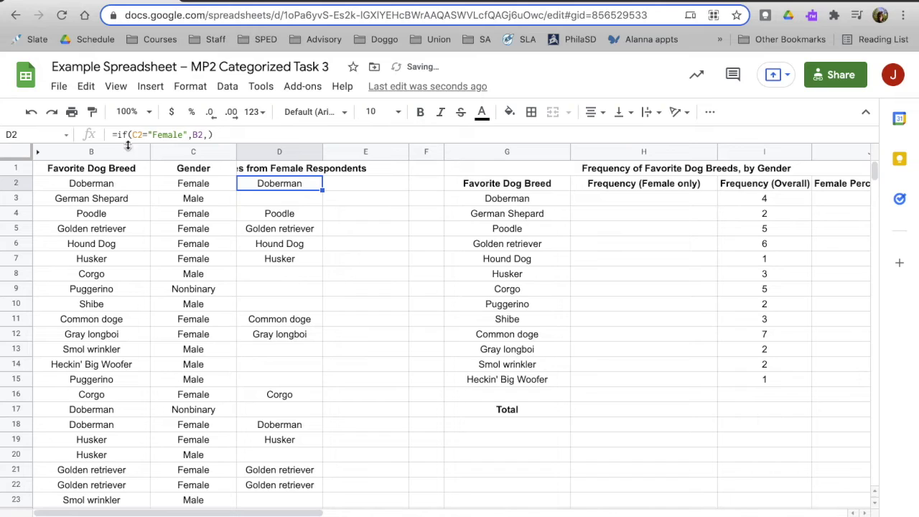
Copy the D1 heading into E1 and reword it to "Male Respondents".
click(304, 168)
key(ctrl+c)
click(372, 169)
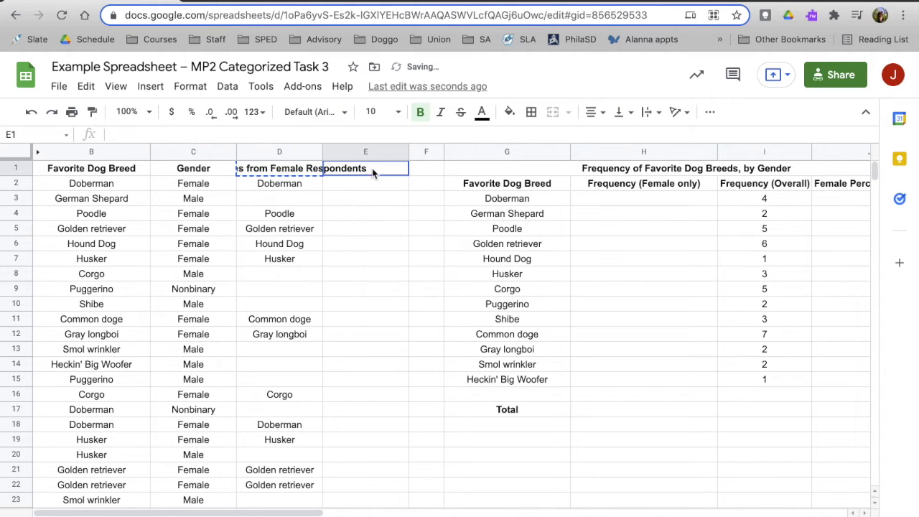
key(ctrl+v)
double_click(202, 134)
key(BackSpace)
text(Moale)
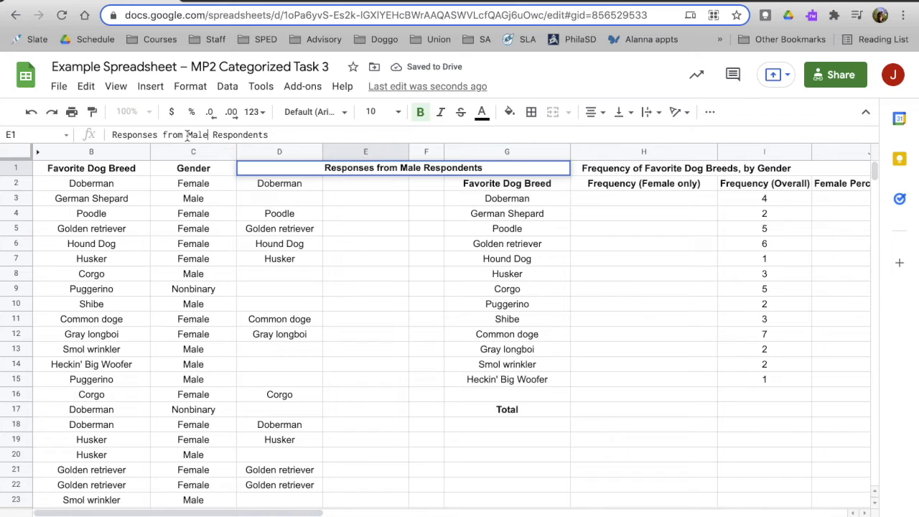
drag(186, 135, 66, 126)
key(BackSpace)
key(Return)
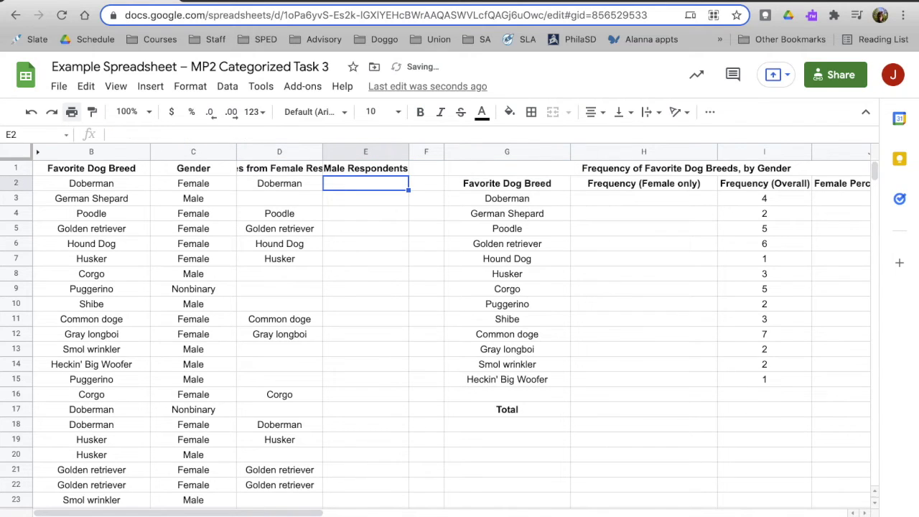
Shorten the D1 heading to "Female Respondents".
click(285, 172)
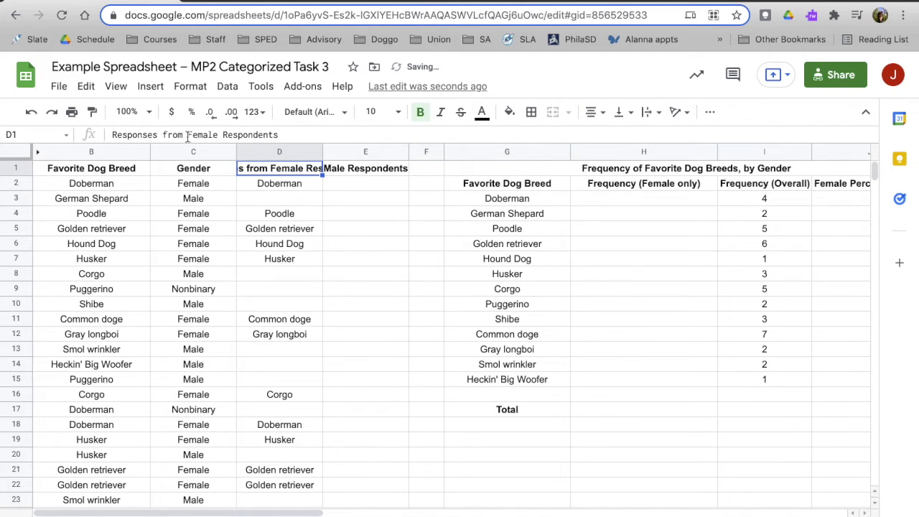
drag(186, 135, 92, 139)
key(BackSpace)
key(Return)
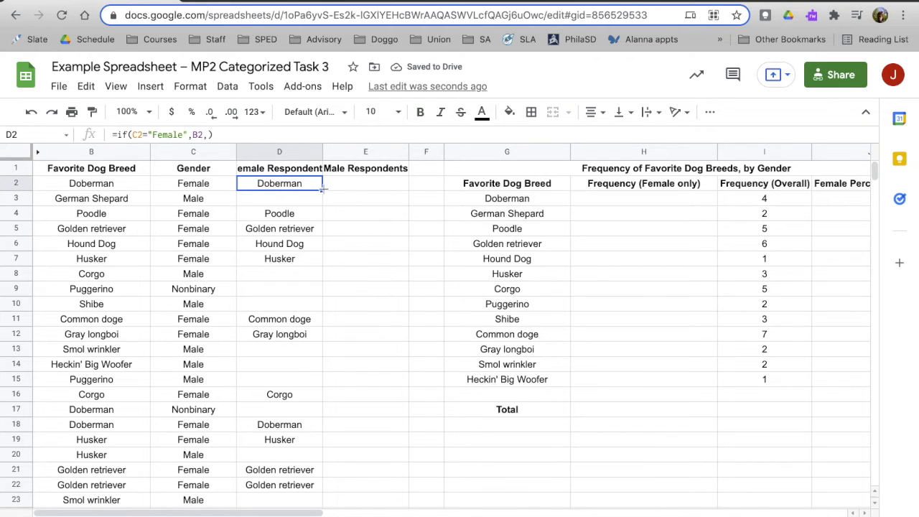
Enter the formula =if(C2="Male",B2,) in E2 to return the breed only for male respondents.
click(354, 186)
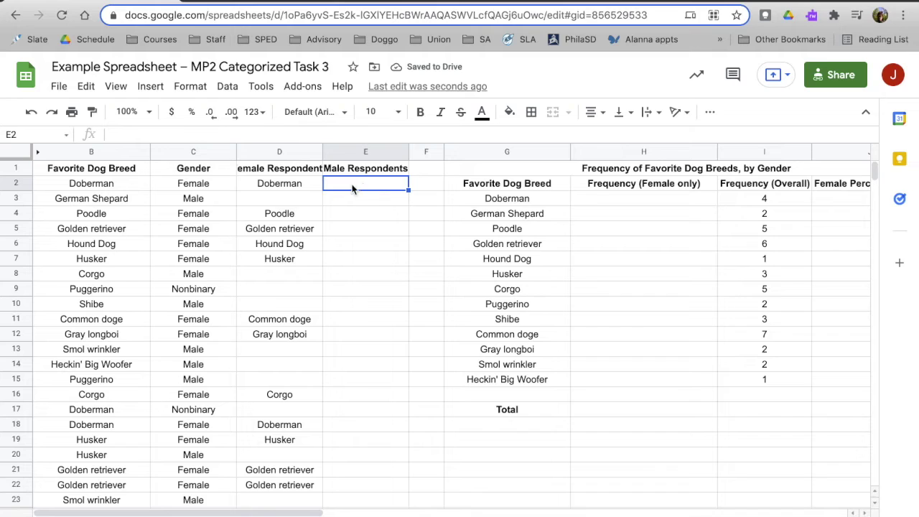
text(=if)
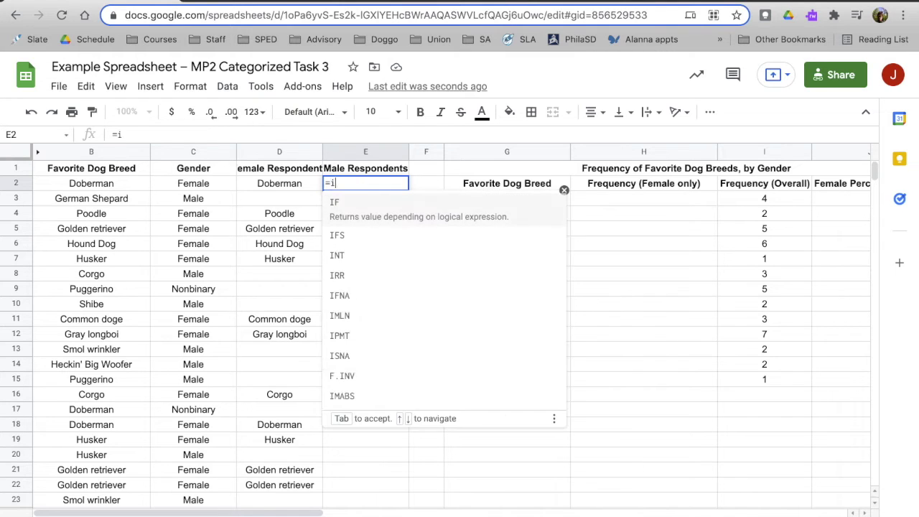
click(177, 186)
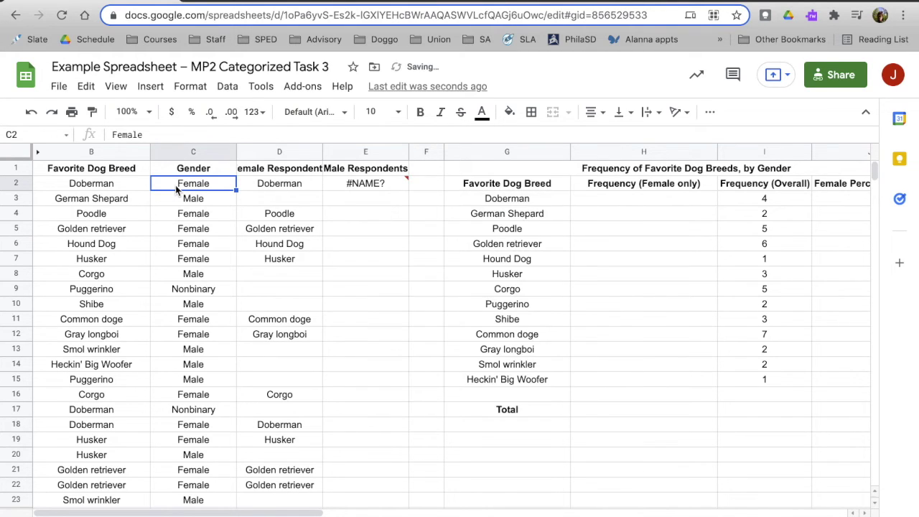
click(343, 191)
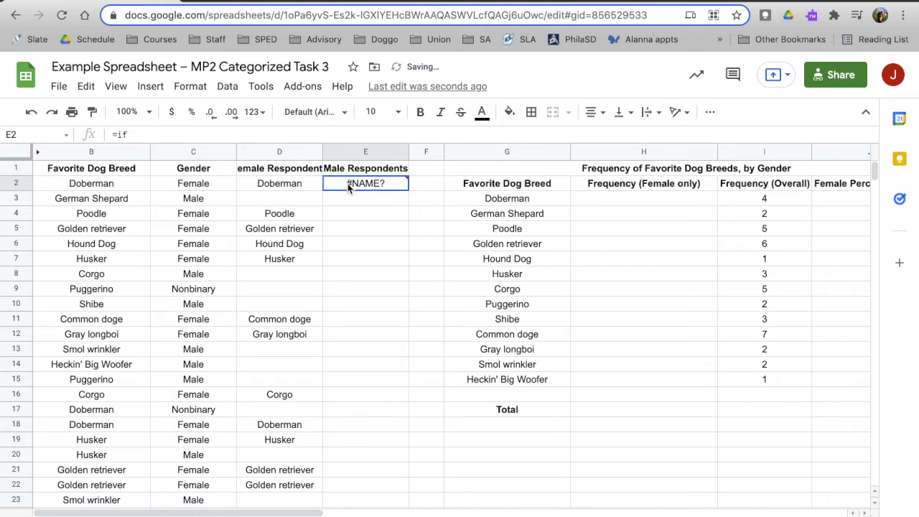
click(162, 136)
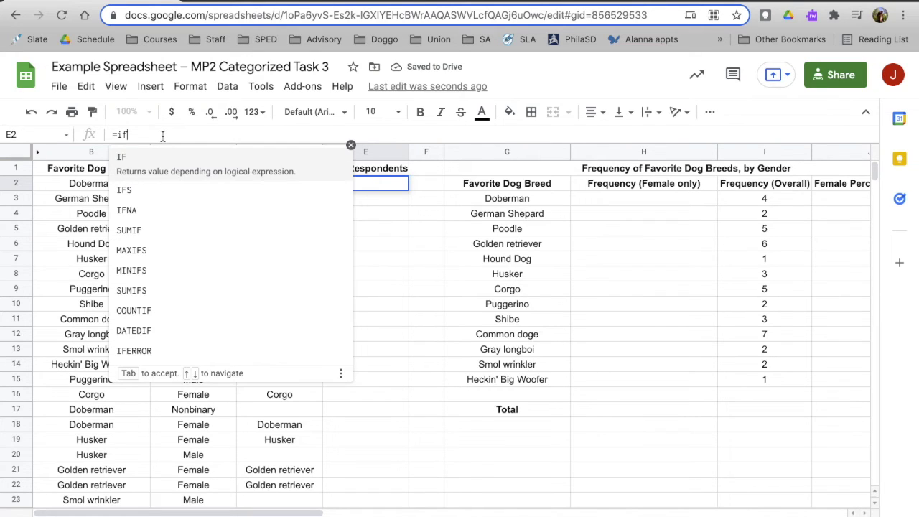
text((C2="Male")
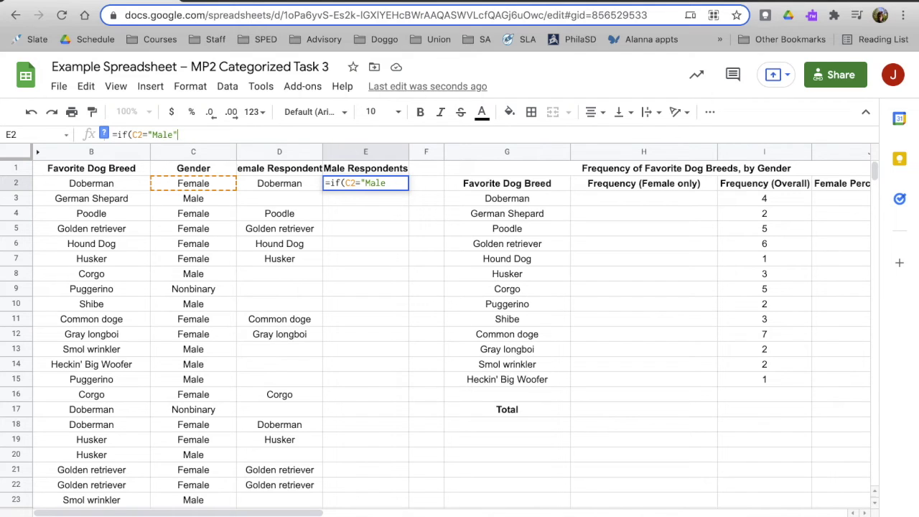
text(,)
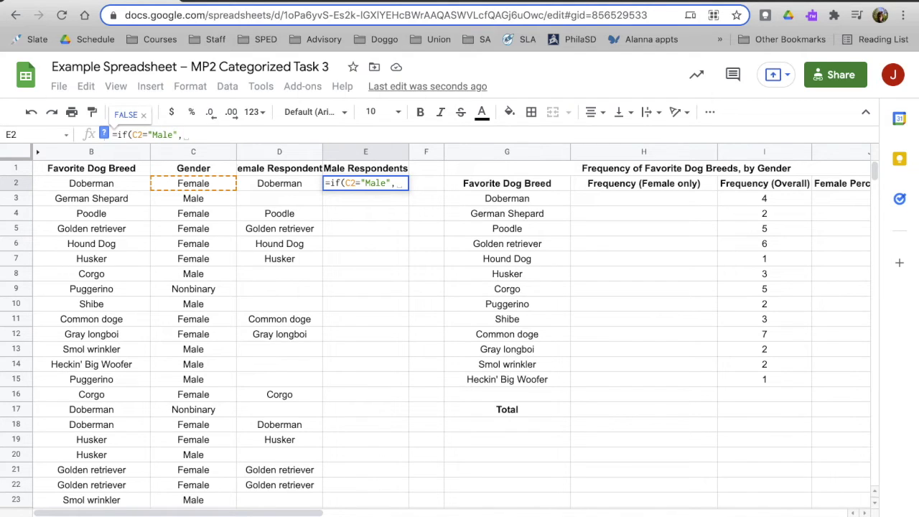
click(97, 187)
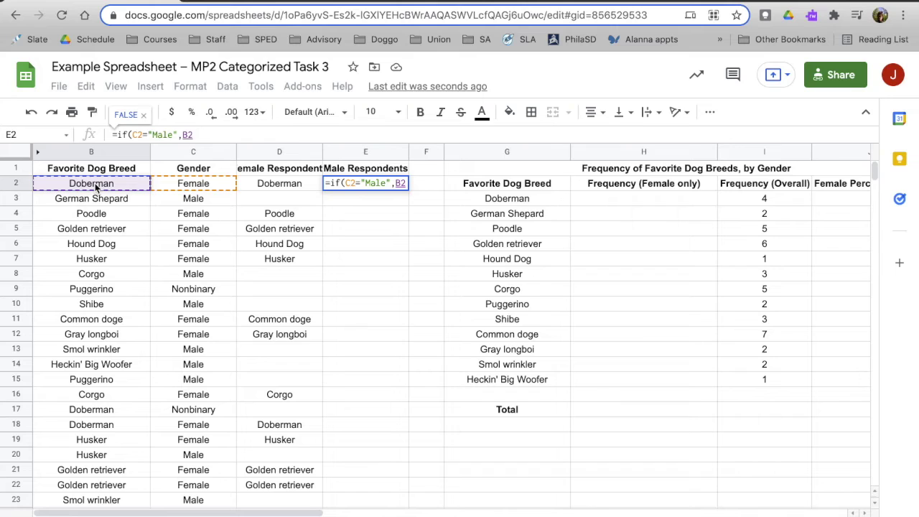
text(,)
key(Return)
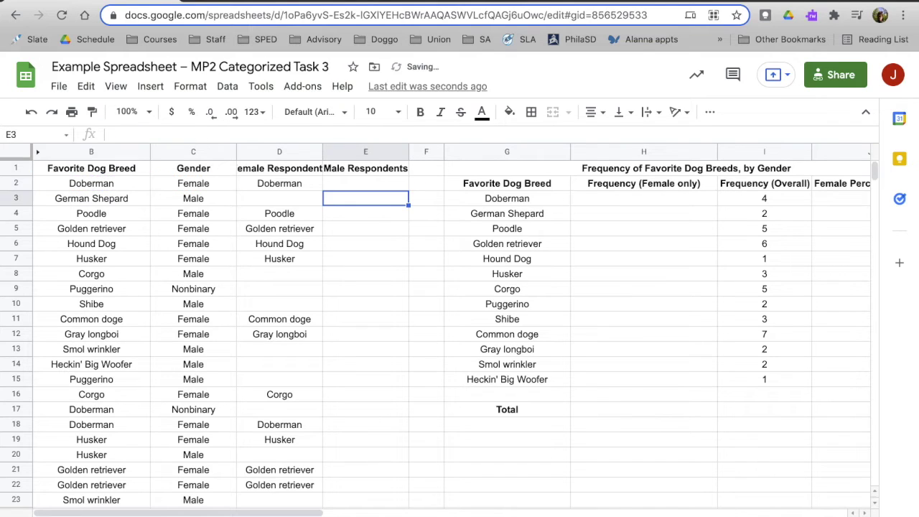
Fill the E2 formula down column E through row 45 and check the results in rows 8 and 9.
click(366, 183)
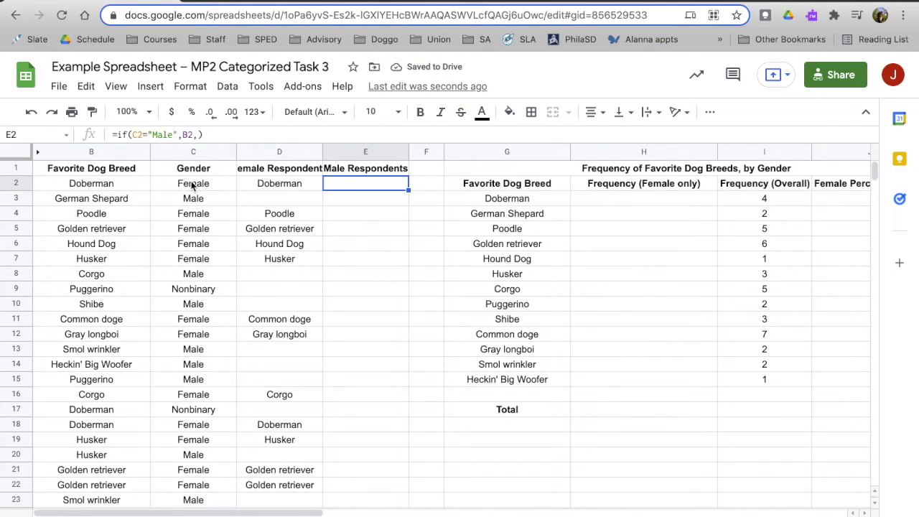
drag(408, 189, 385, 338)
scroll(444, 309, up, 10)
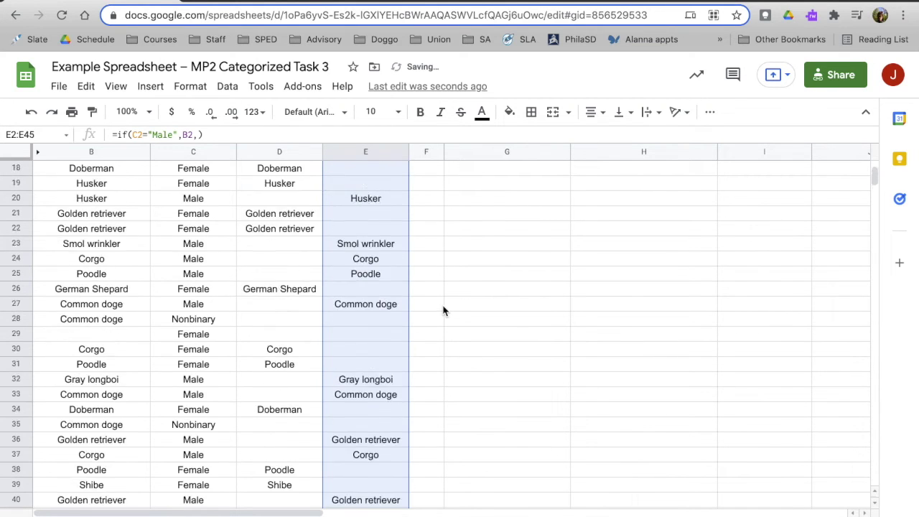
click(384, 280)
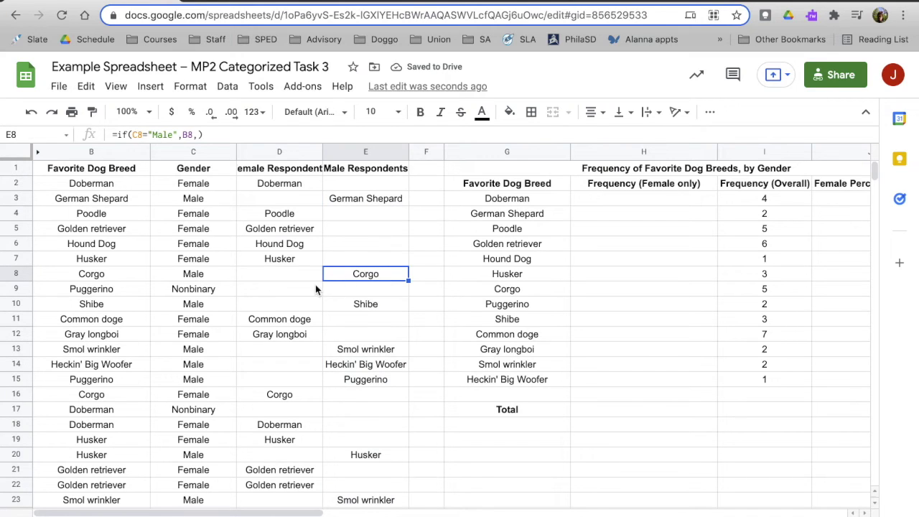
click(300, 291)
click(339, 293)
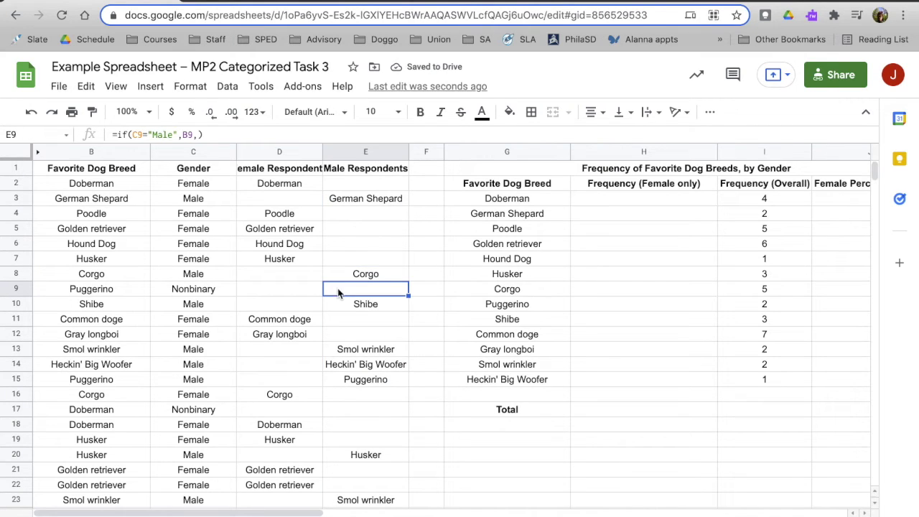
Insert one blank column to the right of the Male Respondents column and select its heading cell F1.
right_click(363, 153)
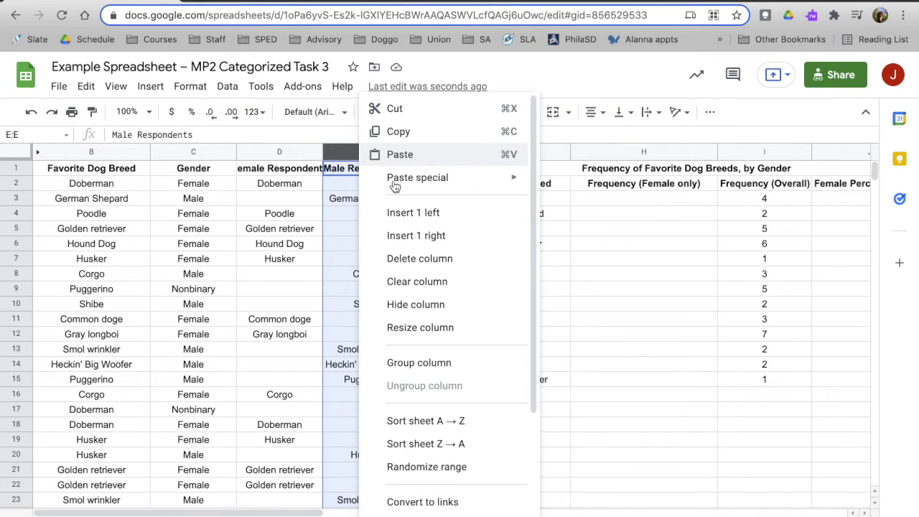
click(458, 238)
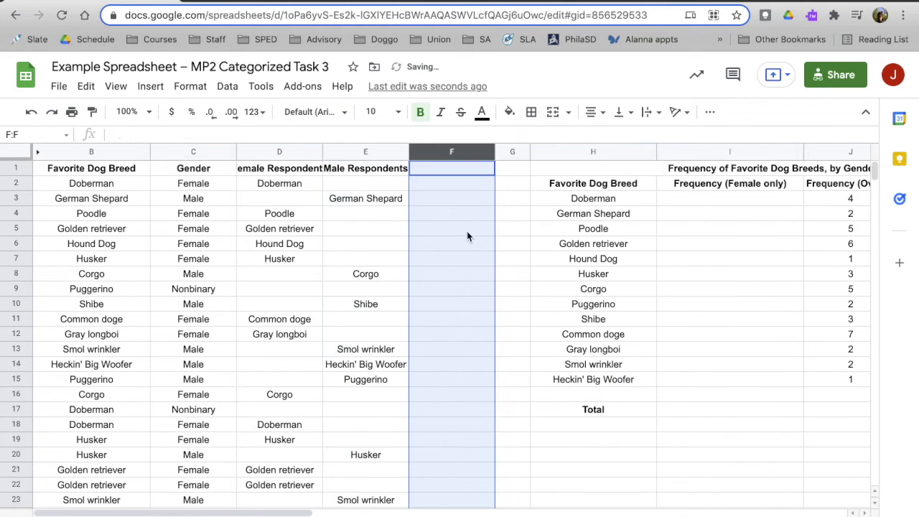
click(438, 170)
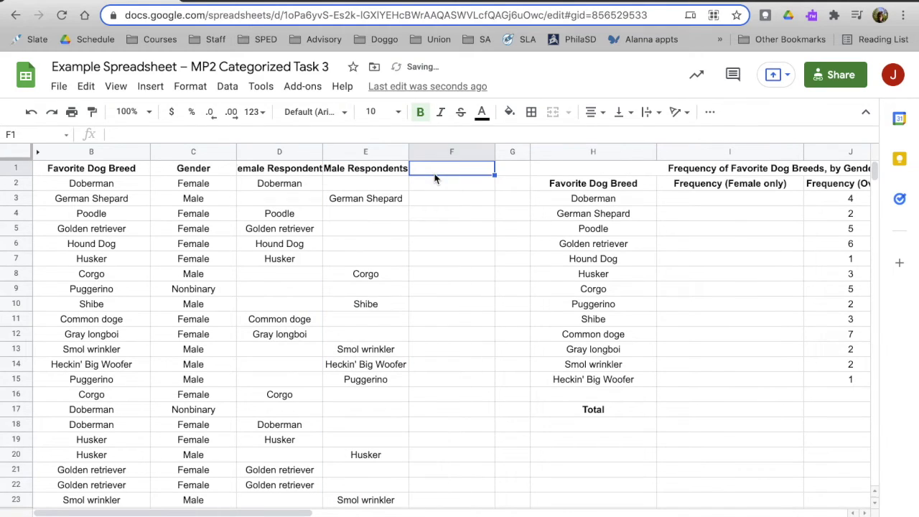
Enter the heading "Nonbinary Respondents" in F1.
text(Non)
text(binar)
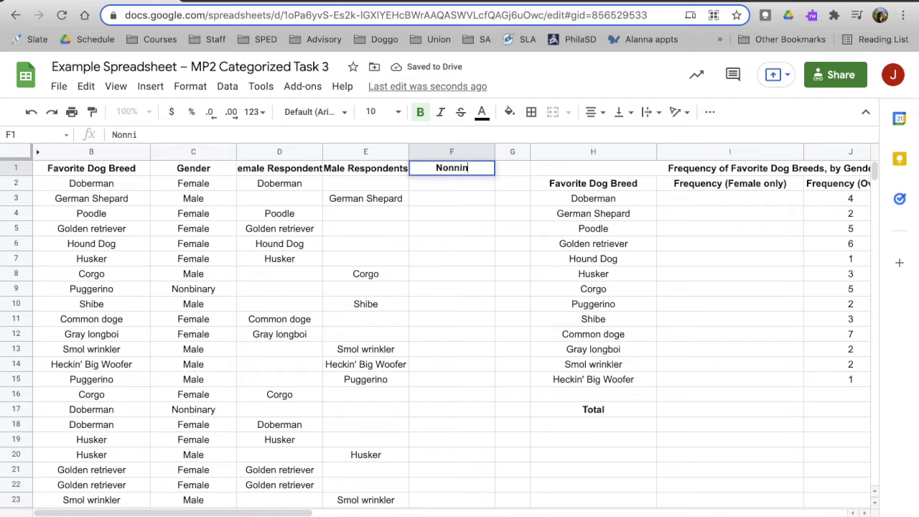
text(y Respondents)
key(Return)
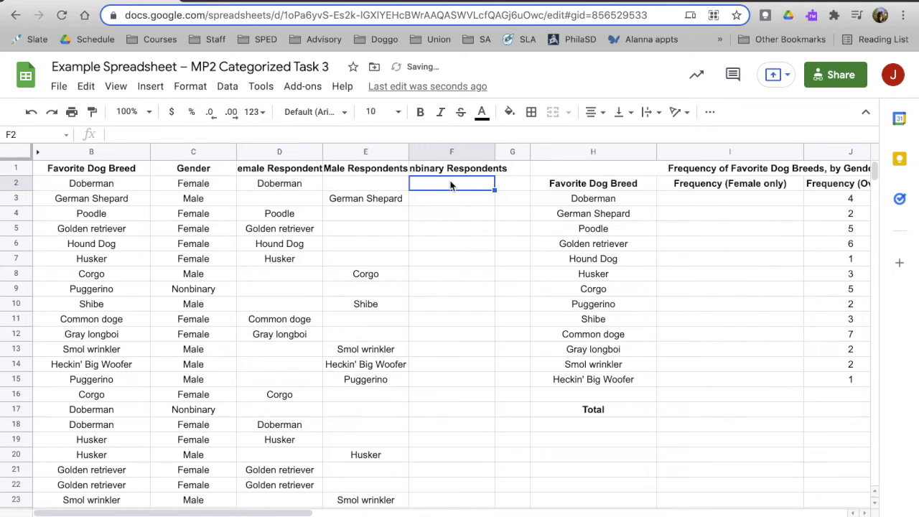
Enter the formula =if(C2="Nonbinary",B2,) in F2 to return the breed only for nonbinary respondents.
text(=if()
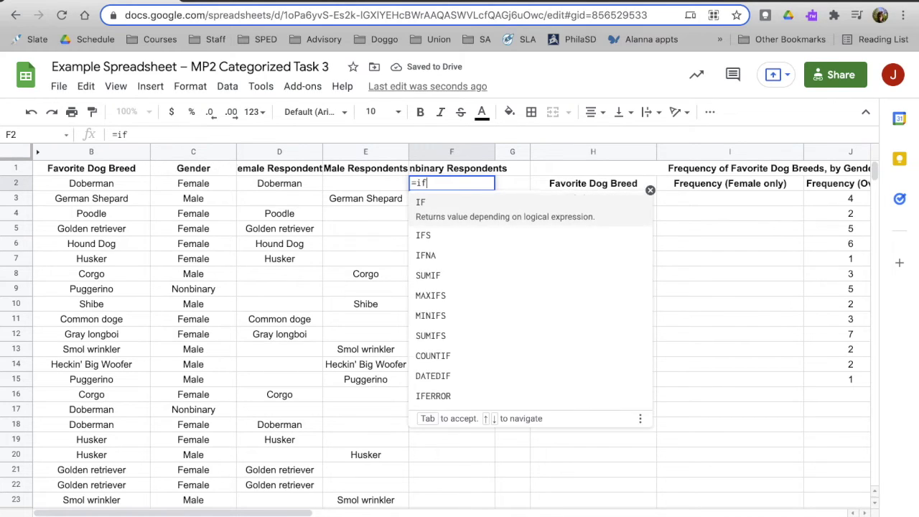
click(173, 183)
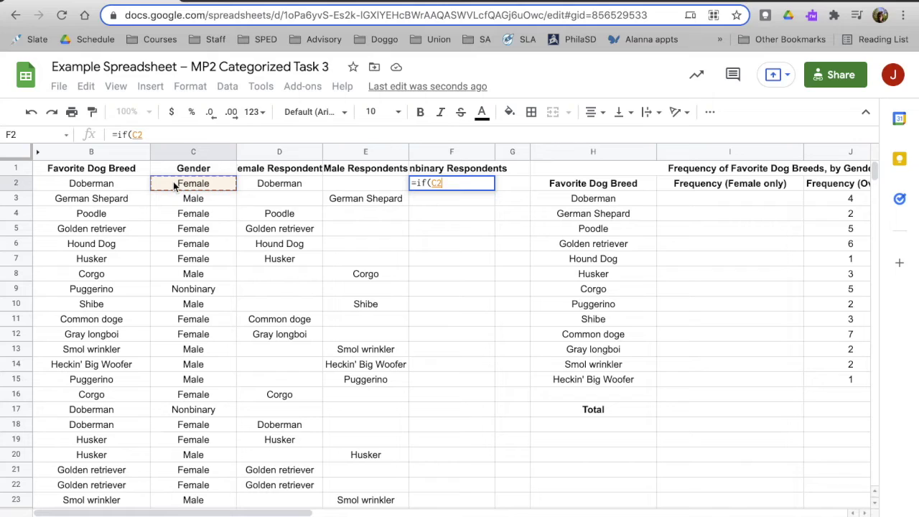
text(=")
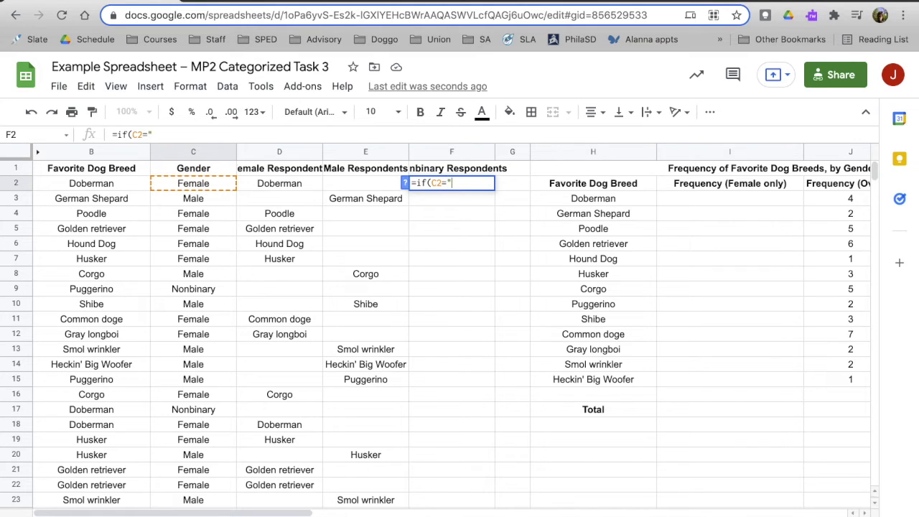
text(Nonbinary",)
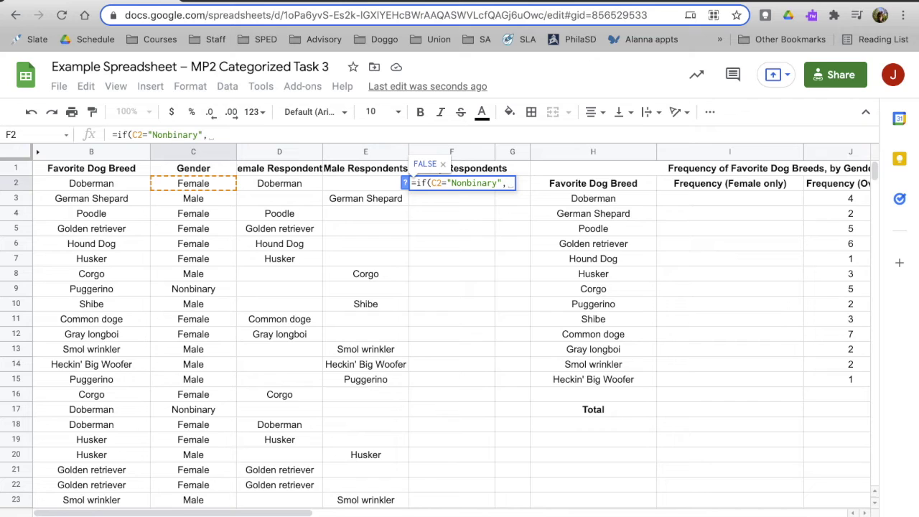
click(100, 184)
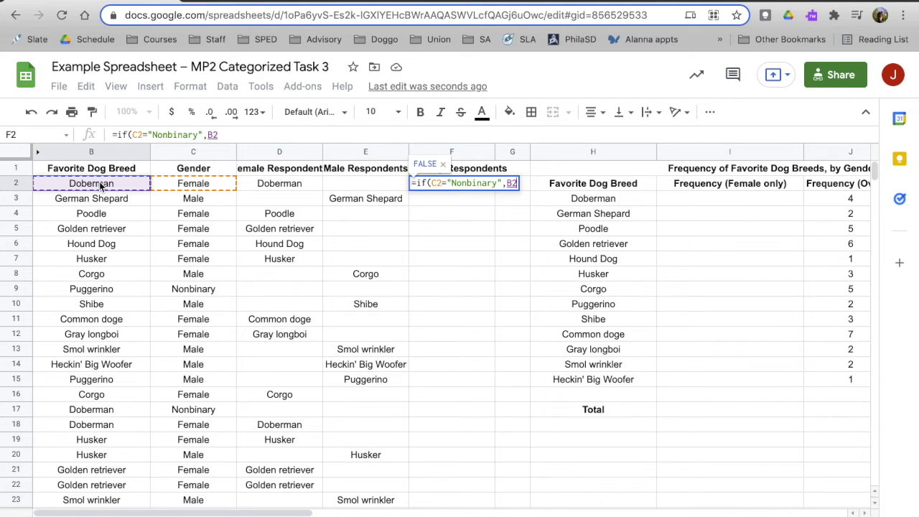
text(,)
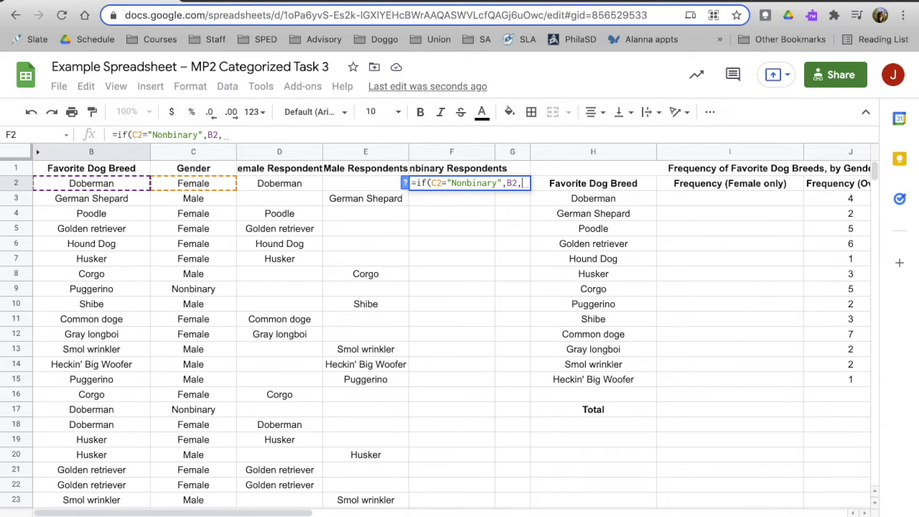
key(Return)
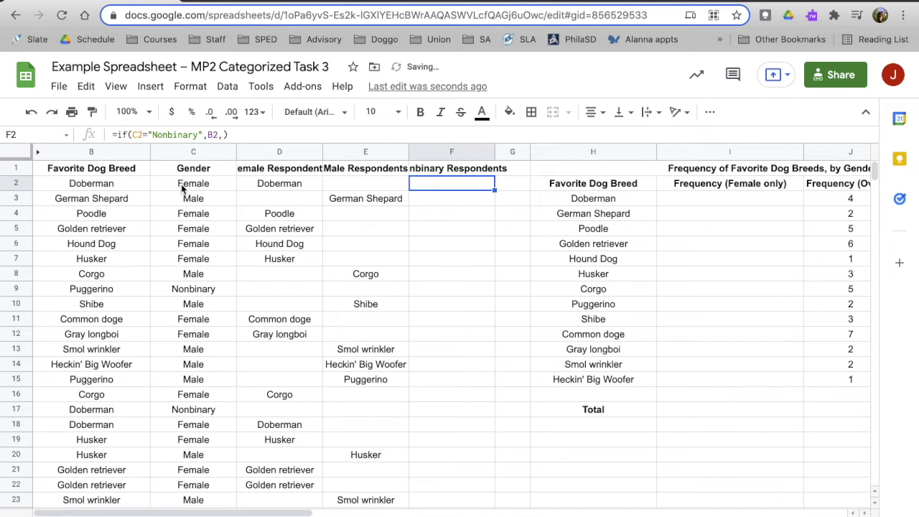
Fill the F2 formula down column F for the remaining respondents.
drag(495, 189, 463, 399)
click(488, 319)
scroll(488, 319, up, 6)
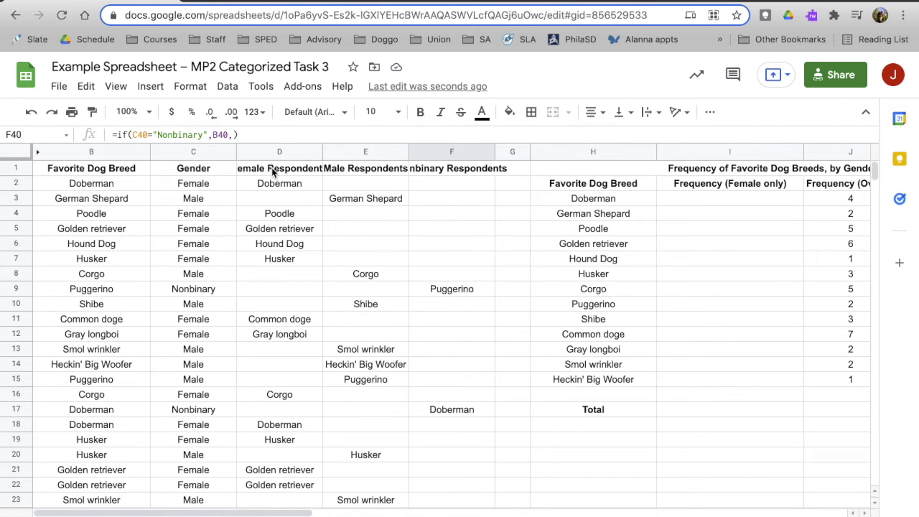
Review the Female and Male Respondents helper columns and the D2 and D3 formulas alongside the frequency table.
click(273, 171)
click(356, 171)
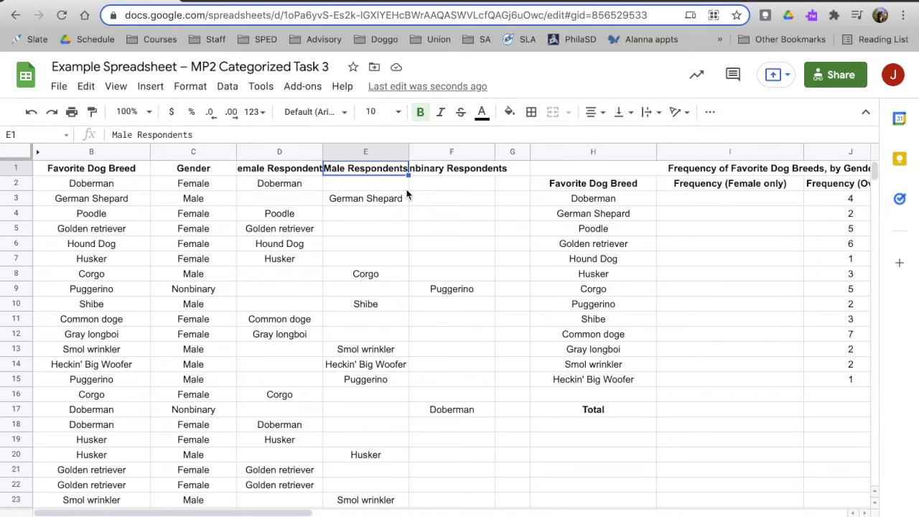
click(282, 184)
click(283, 172)
click(291, 185)
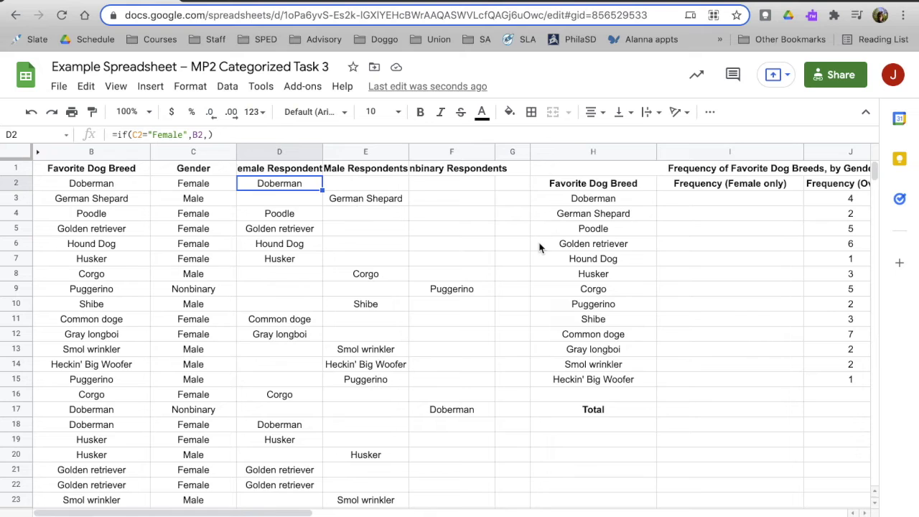
scroll(540, 248, right, 5)
scroll(540, 247, left, 5)
scroll(540, 248, right, 3)
scroll(540, 247, left, 3)
click(272, 153)
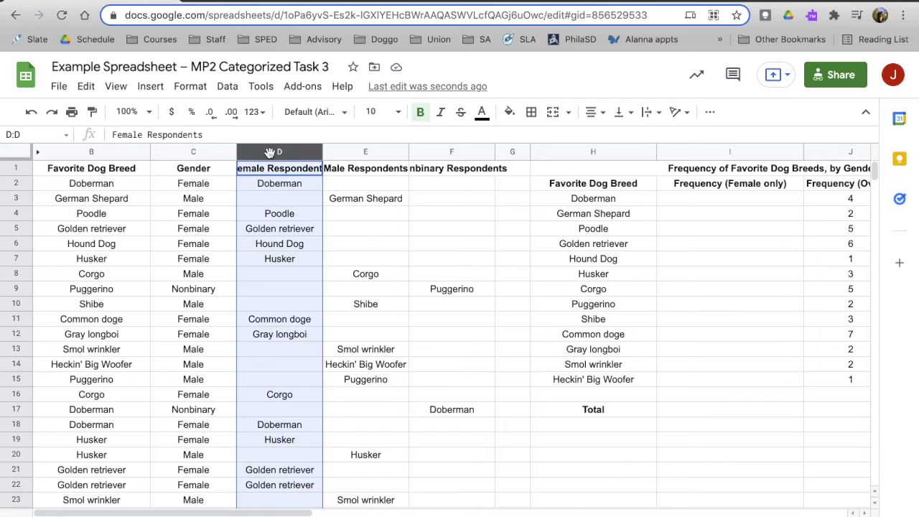
click(281, 201)
scroll(410, 245, right, 2)
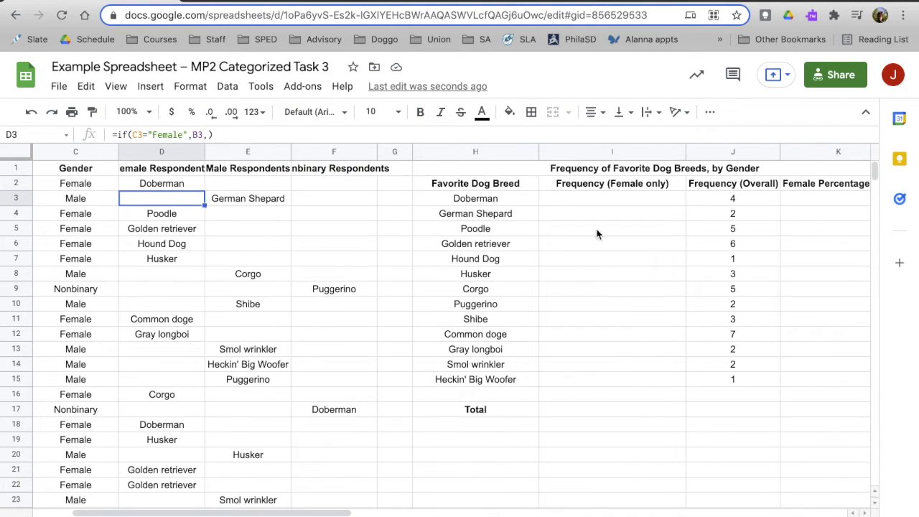
Check J3's overall count formula and start a COUNTIF in I3 over D2:D with H3 as the criterion.
click(585, 203)
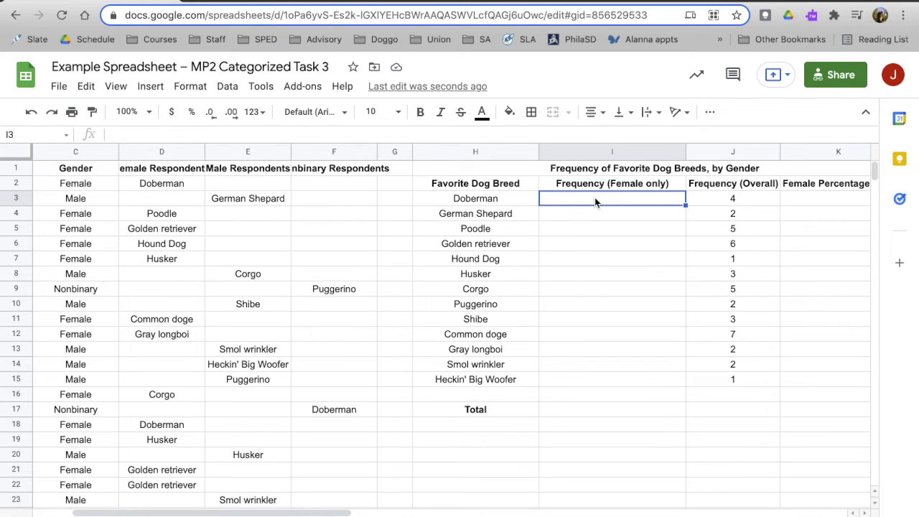
click(747, 200)
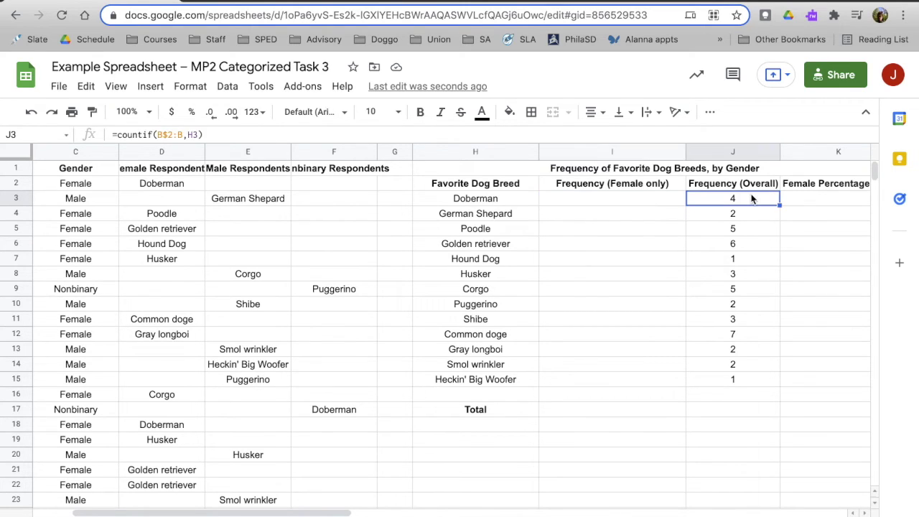
click(565, 205)
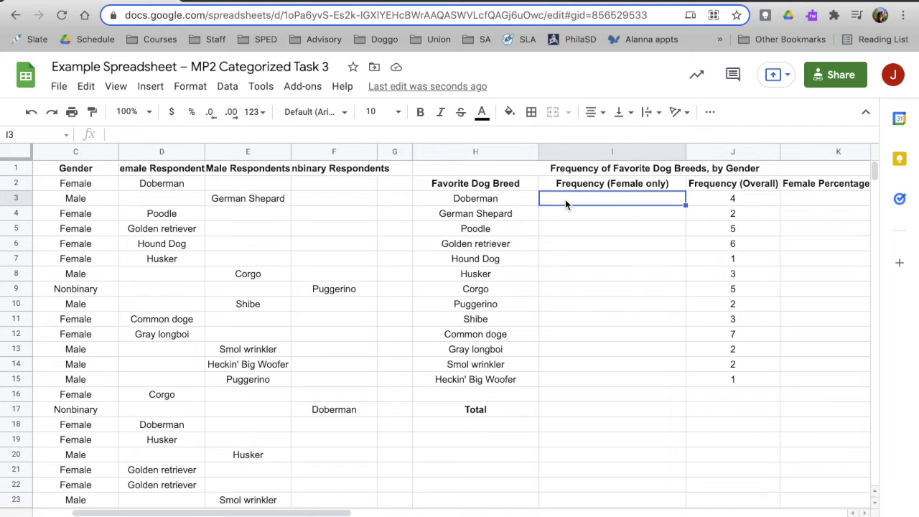
text(=countif()
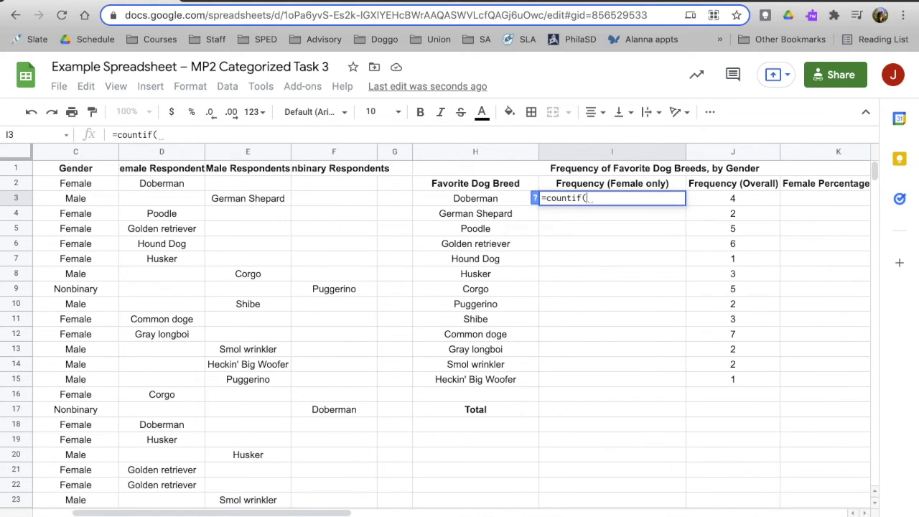
scroll(169, 276, left, 2)
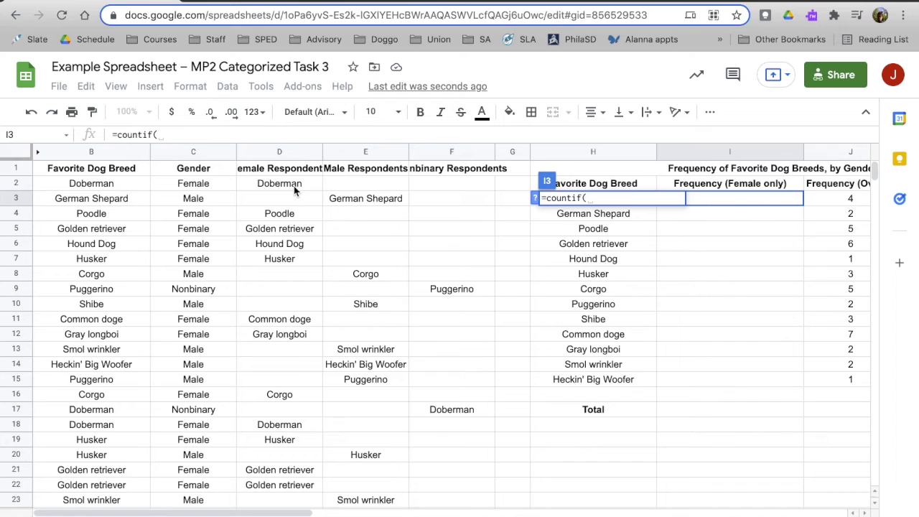
text(D2:D)
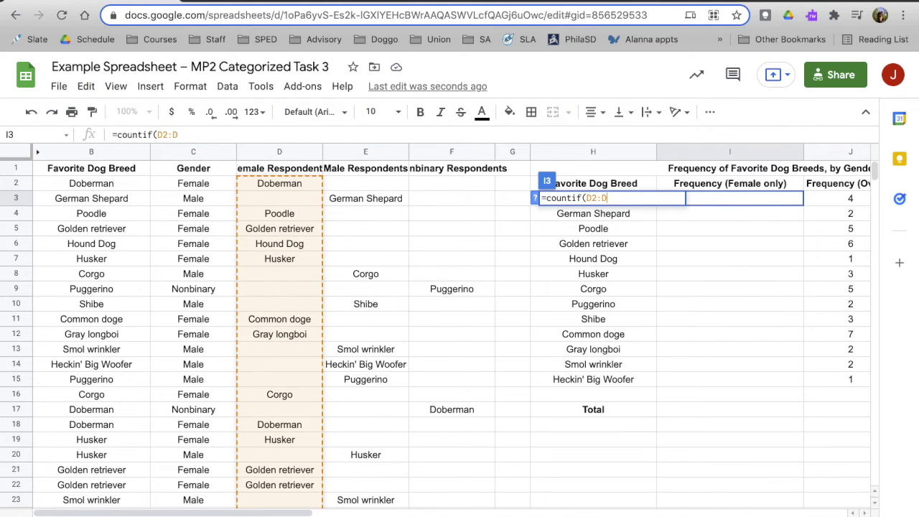
text(,)
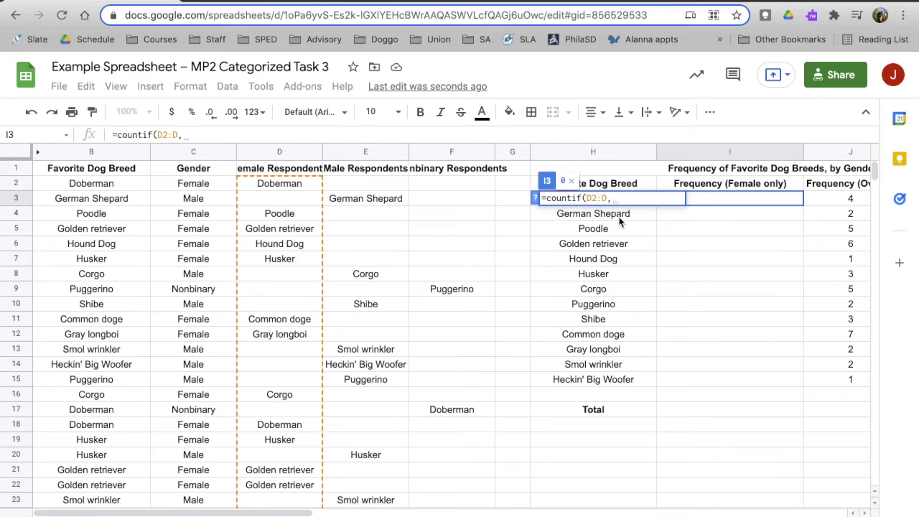
scroll(619, 222, right, 3)
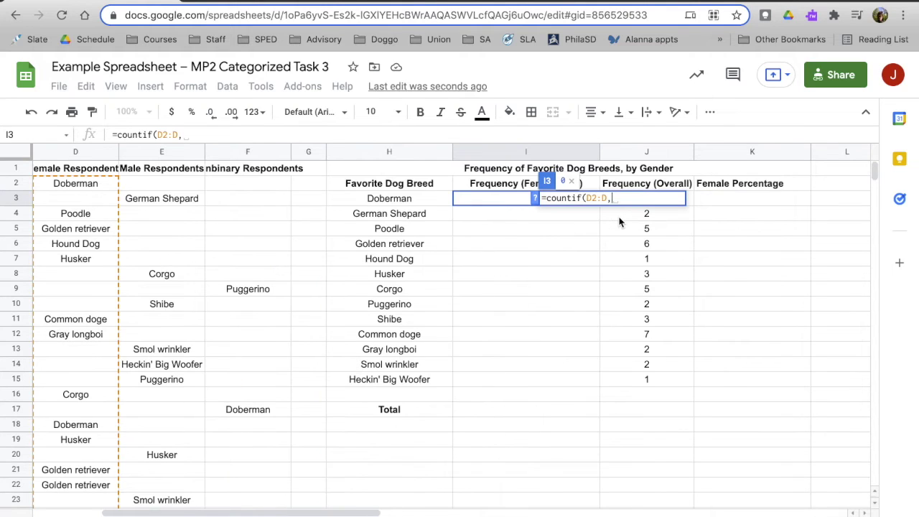
click(418, 202)
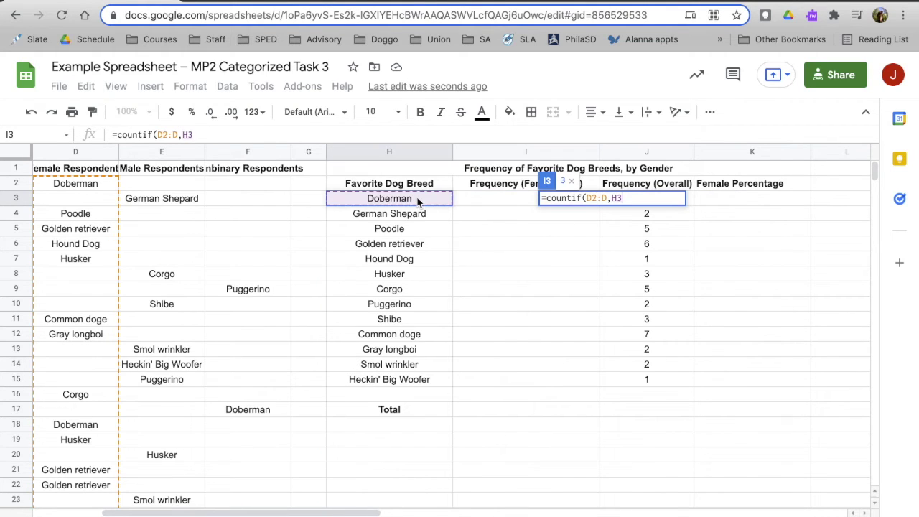
Lock the range's starting row so that I3's formula reads =countif(D$2:D,H3).
click(591, 199)
text($)
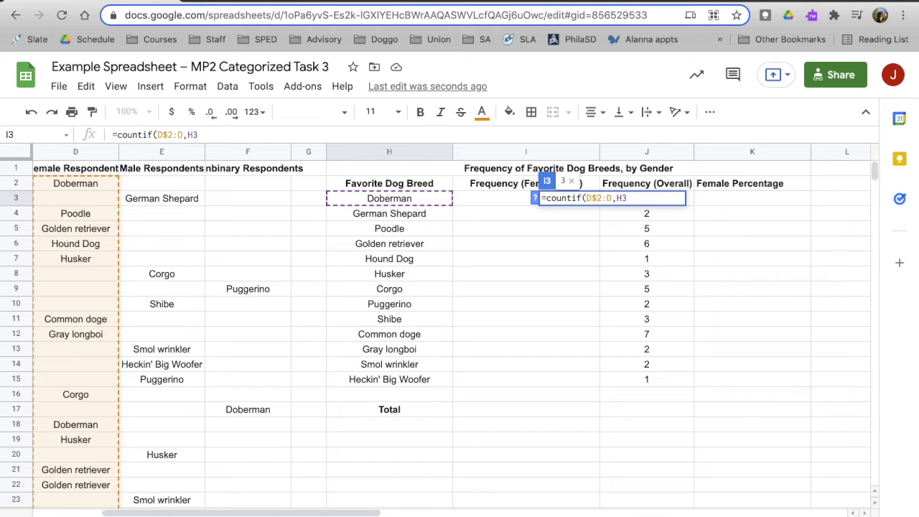
key(Return)
key(Escape)
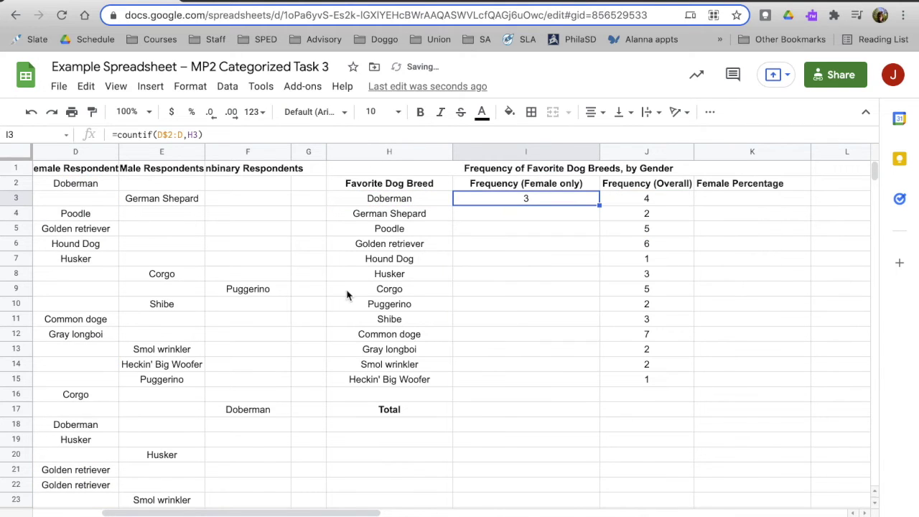
Locate each Doberman entry in the Female Respondents column to verify the count in I3.
scroll(349, 294, left, 3)
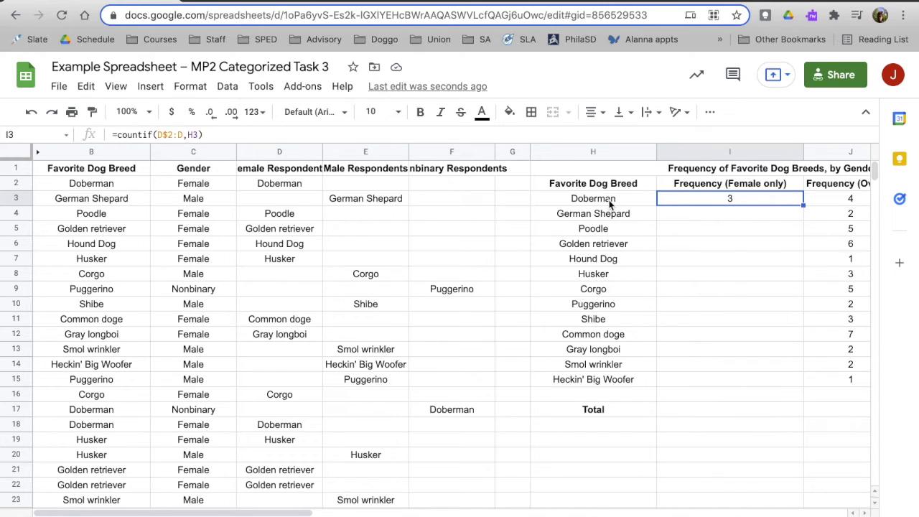
click(280, 184)
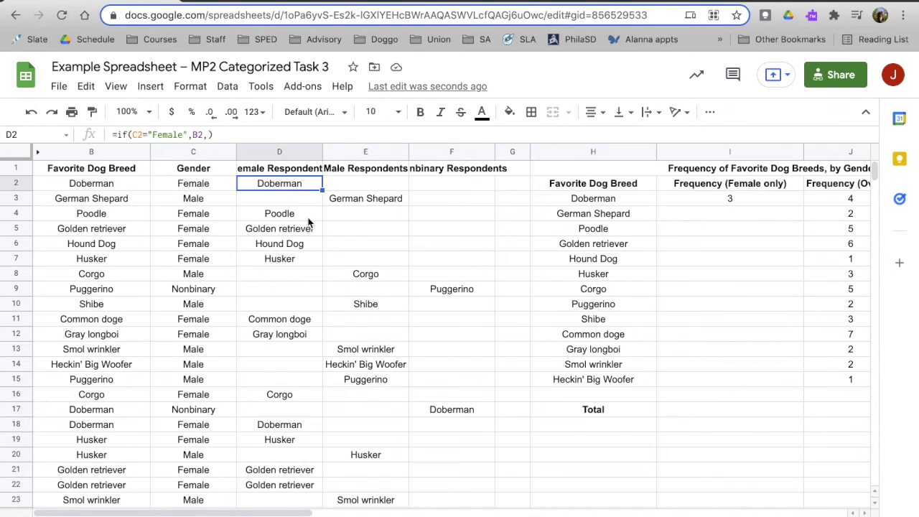
scroll(310, 346, down, 1)
click(281, 385)
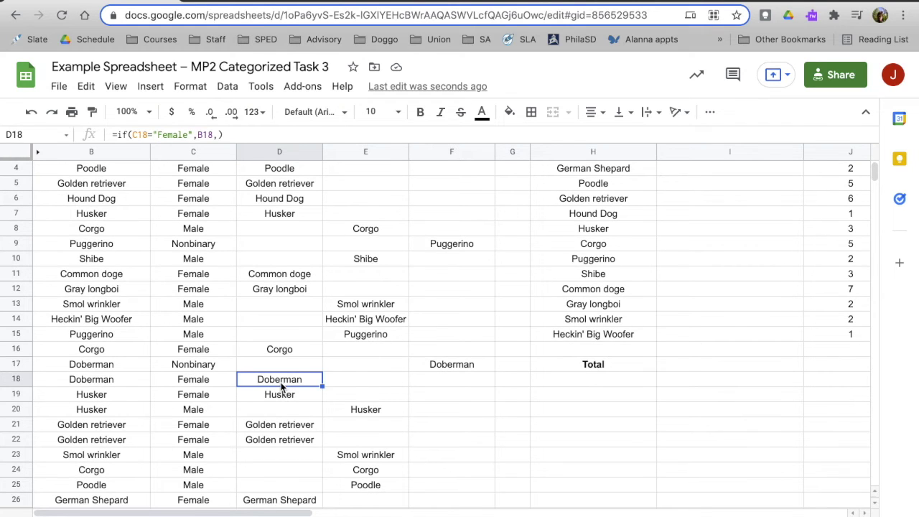
scroll(282, 381, down, 6)
click(276, 341)
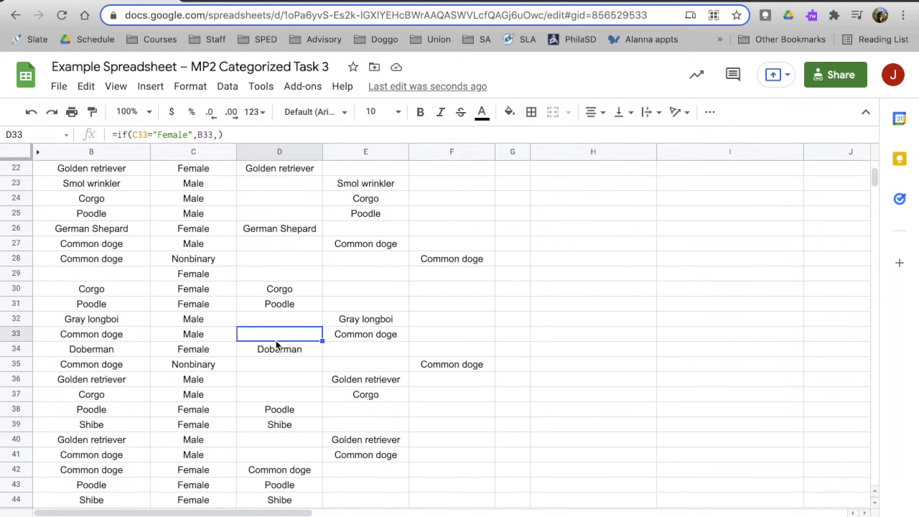
click(280, 350)
scroll(280, 352, down, 3)
scroll(280, 352, up, 10)
Fill the I3 formula down the Frequency (Female only) column through I15.
scroll(280, 351, right, 4)
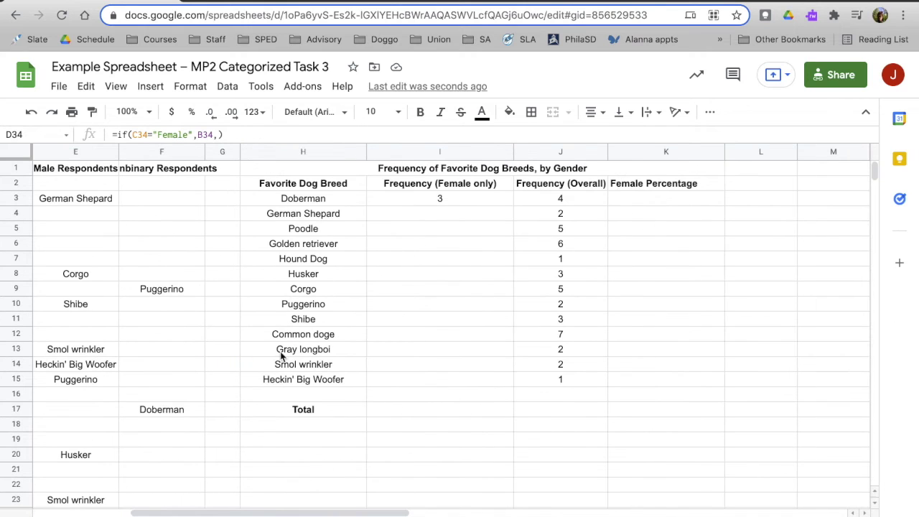
click(466, 206)
drag(513, 205, 506, 385)
click(486, 276)
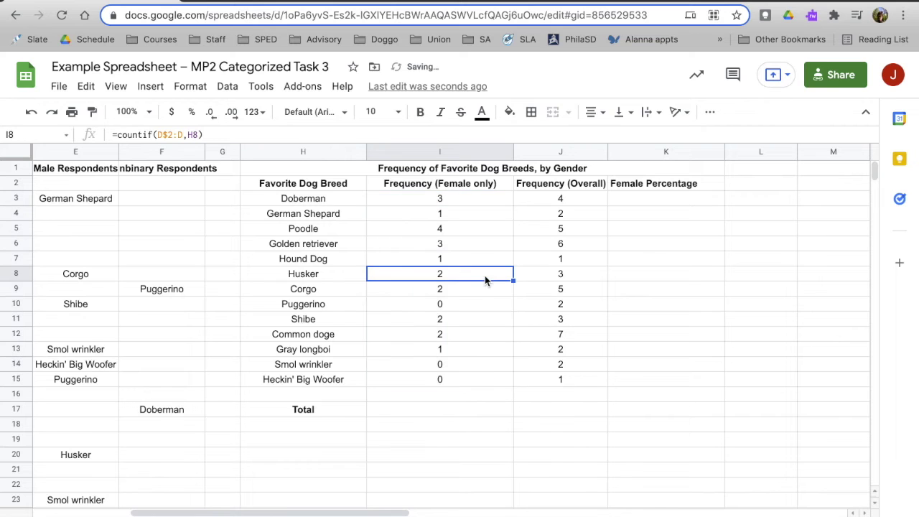
Compare the female-only frequencies with the overall frequencies in J3:J15 and the helper columns.
scroll(538, 263, left, 3)
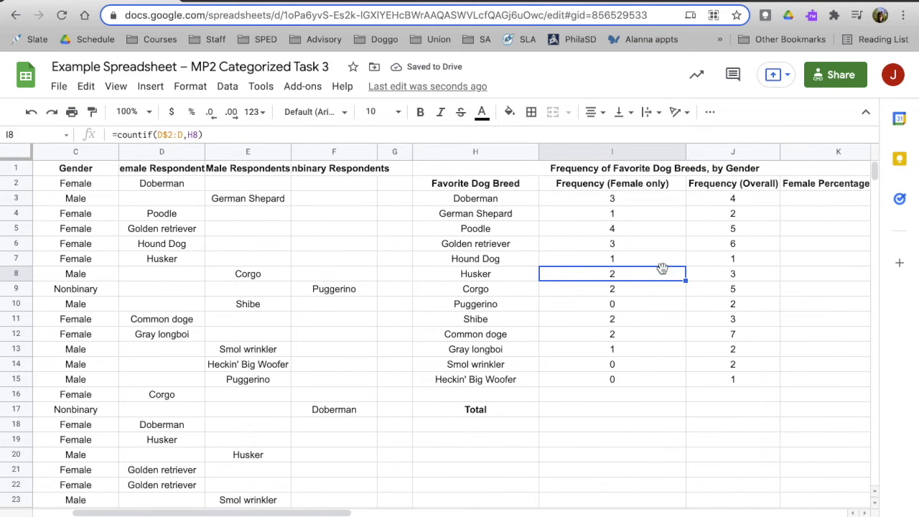
scroll(606, 263, right, 2)
scroll(603, 264, left, 4)
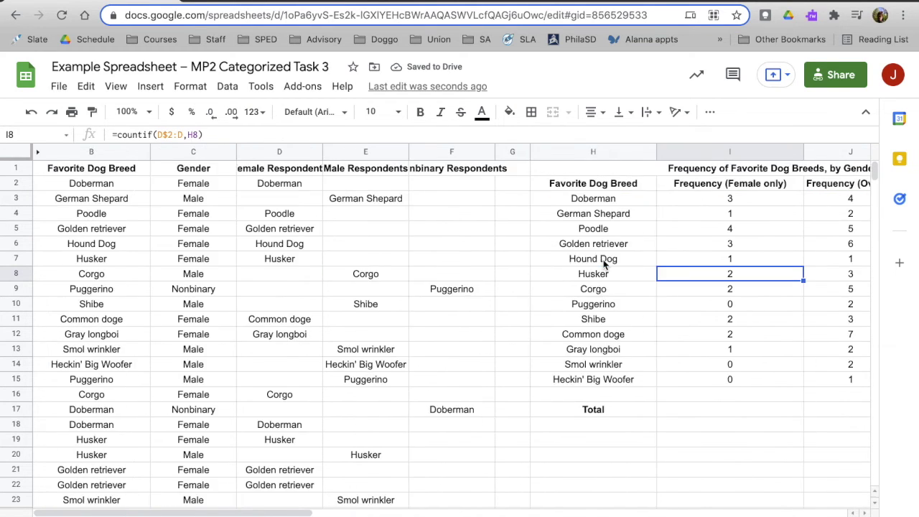
scroll(603, 265, right, 2)
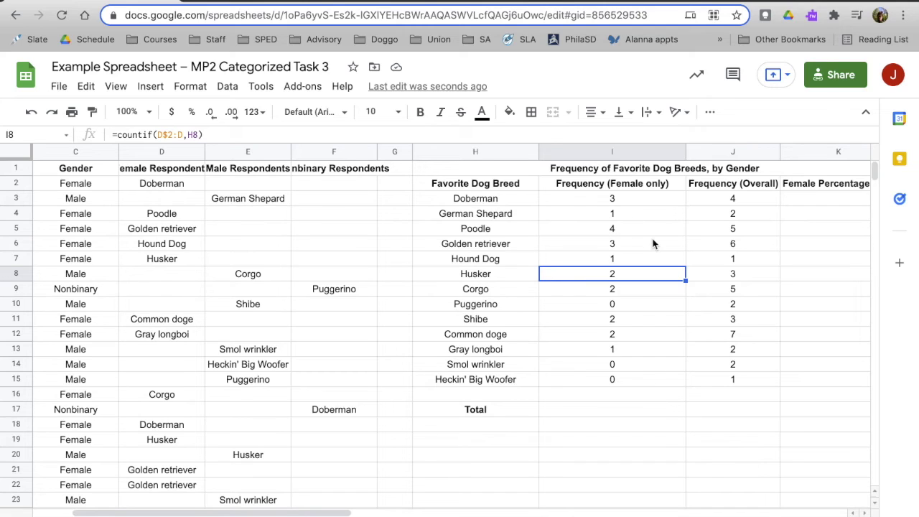
click(613, 204)
click(611, 277)
scroll(644, 355, down, 1)
scroll(644, 356, up, 1)
click(732, 188)
drag(732, 208, 742, 380)
click(743, 381)
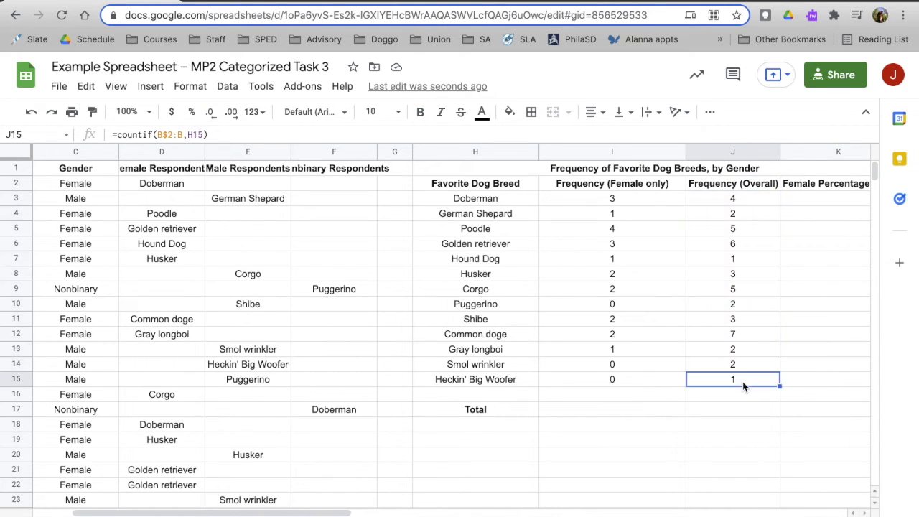
Total the Frequency (Female only) counts in I17 with the formula =sum(I3:I15).
click(626, 187)
drag(605, 203, 603, 381)
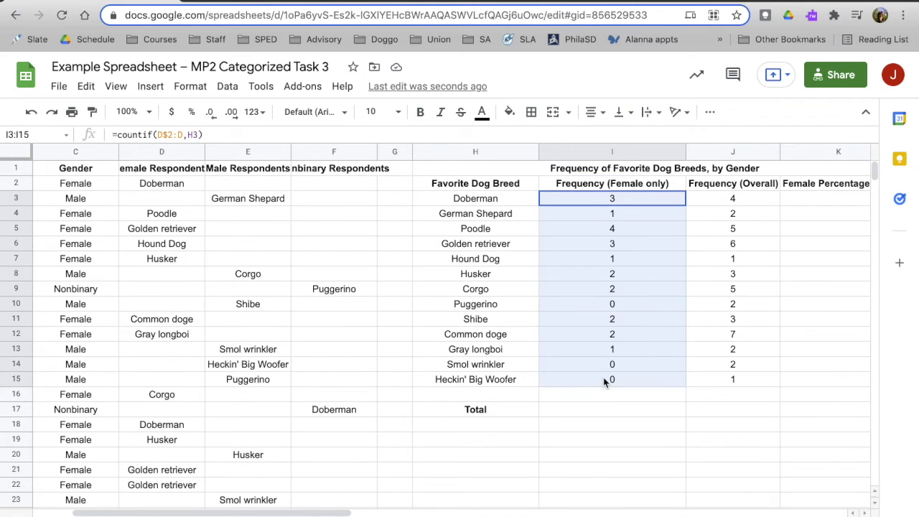
click(624, 332)
click(612, 261)
click(598, 215)
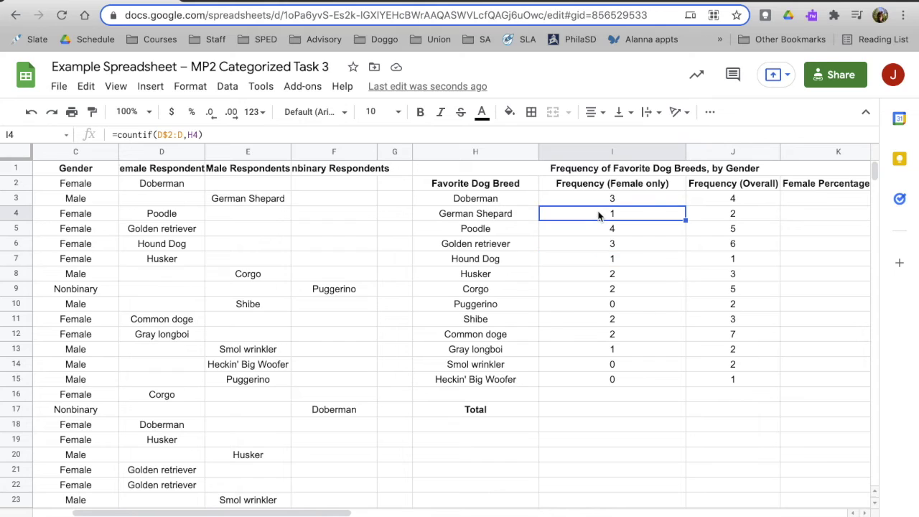
click(594, 415)
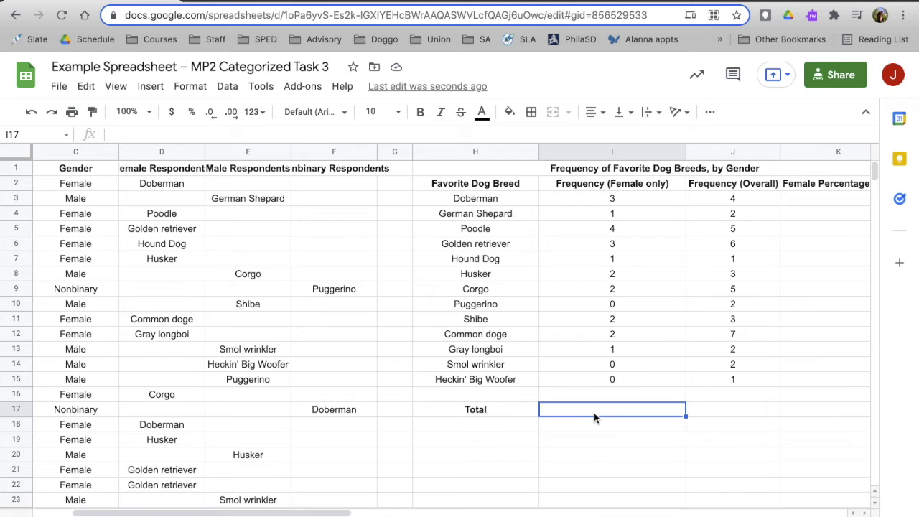
text(=)
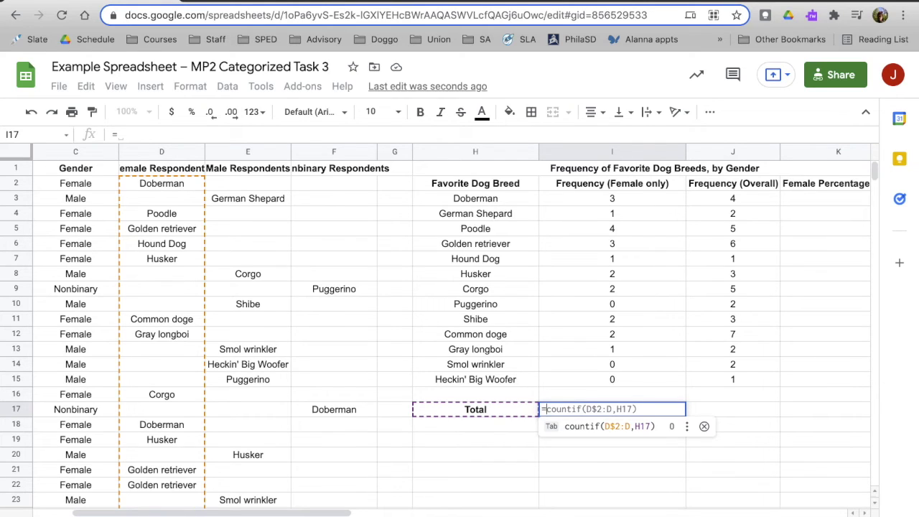
key(BackSpace)
text(=sum)
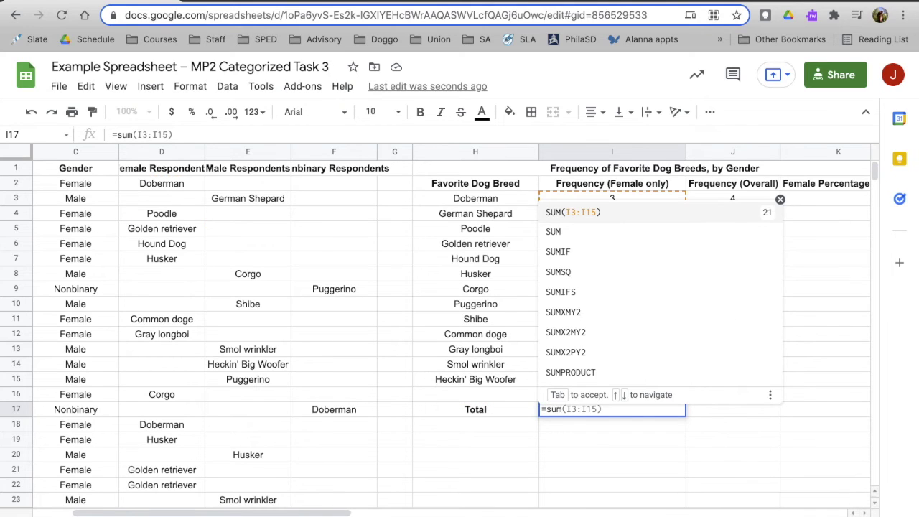
text(()
drag(600, 202, 612, 382)
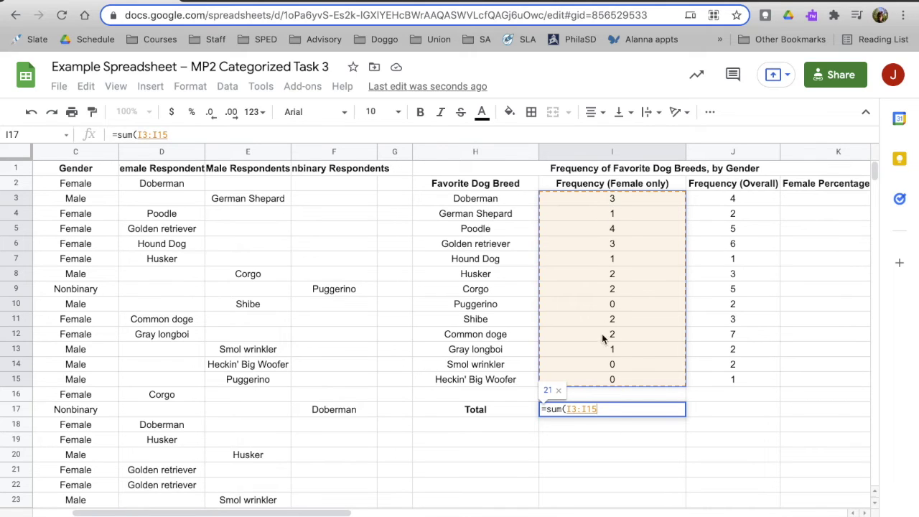
key(Return)
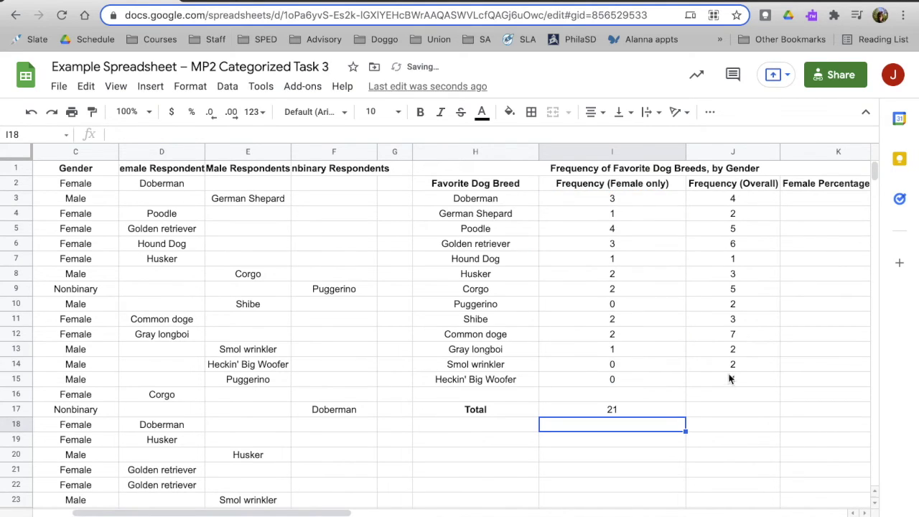
Total the Frequency (Overall) counts in J17 with =sum(J3:J15) and check the range it covers.
scroll(722, 378, right, 2)
click(628, 410)
text(=)
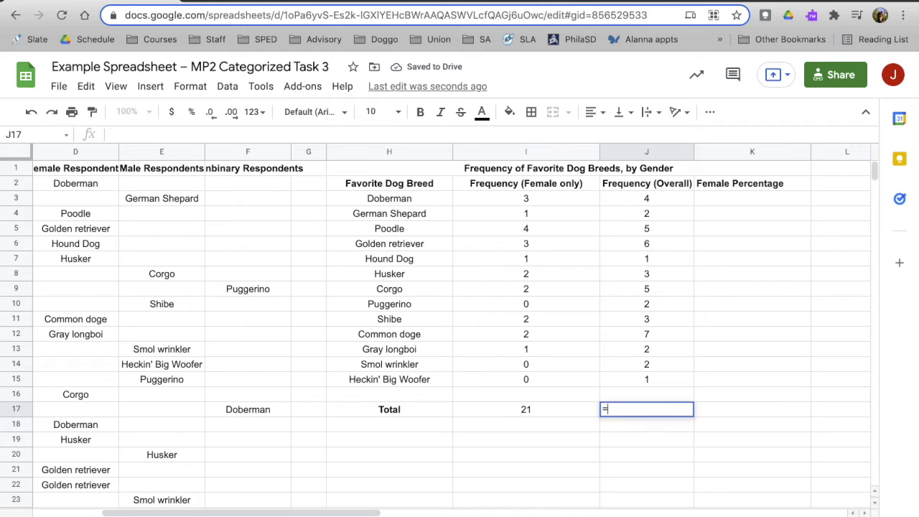
text(sum(J3:J15)
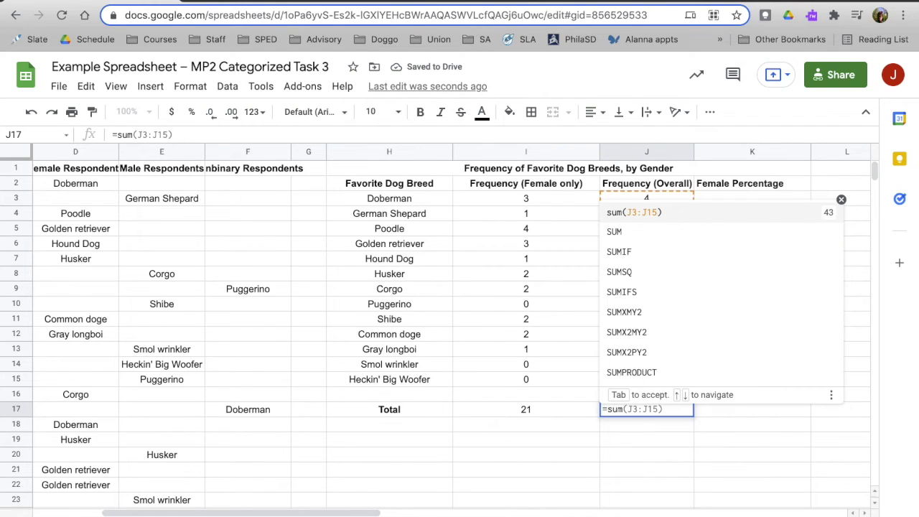
key(Tab)
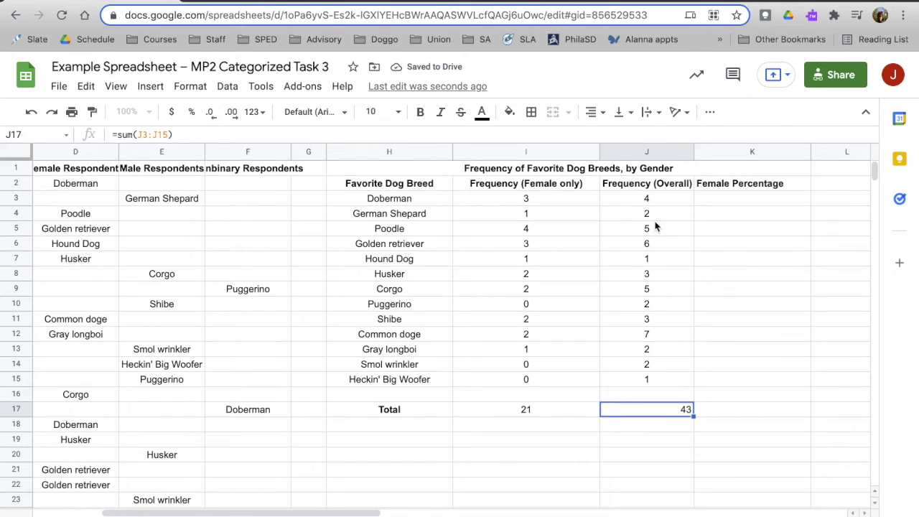
click(650, 200)
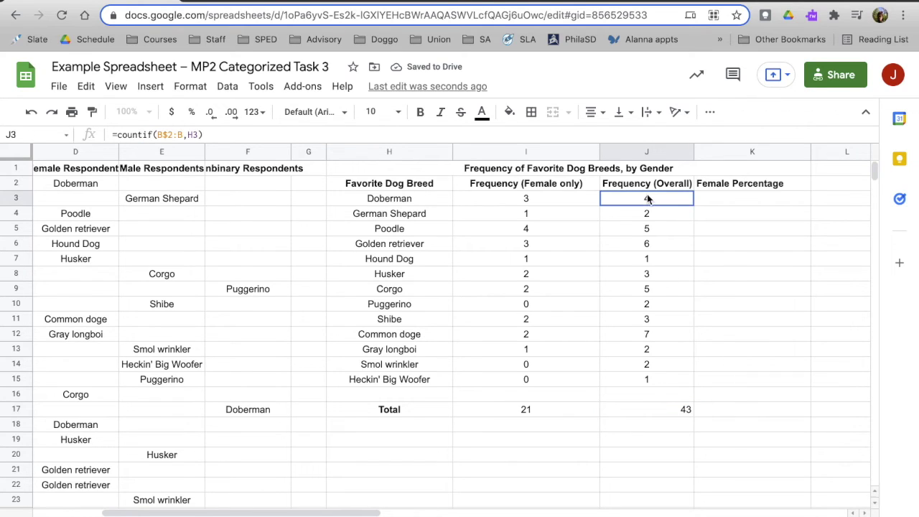
click(685, 416)
drag(656, 200, 662, 382)
click(663, 382)
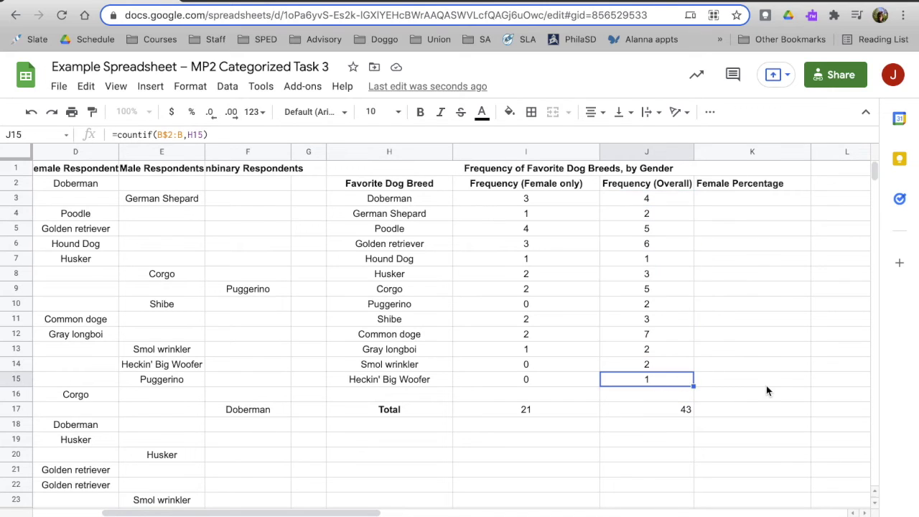
Calculate Doberman's female percentage in K3 by dividing its female-only frequency by its overall frequency, =I3/J3.
scroll(766, 390, right, 2)
click(636, 201)
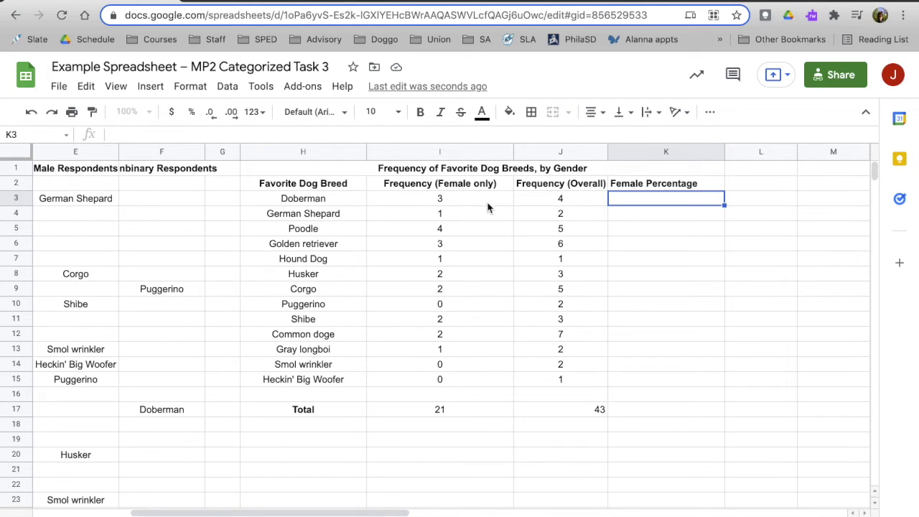
click(302, 202)
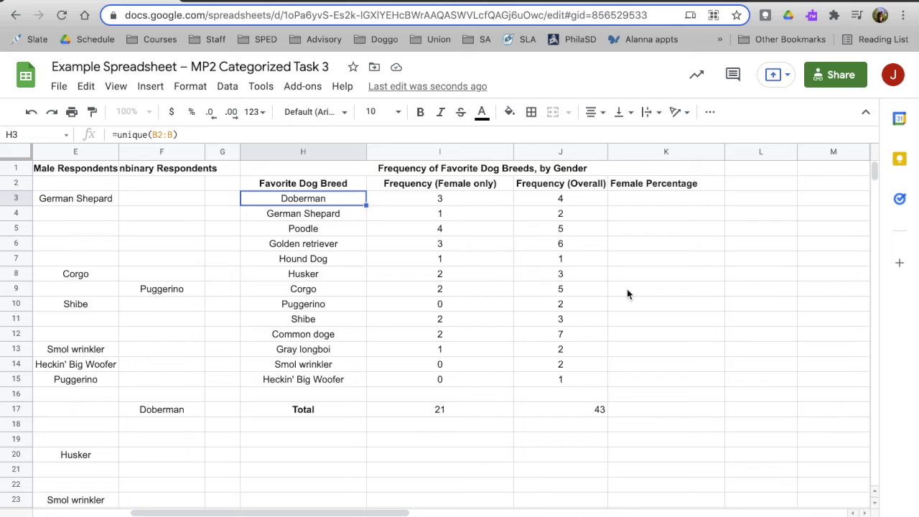
click(582, 203)
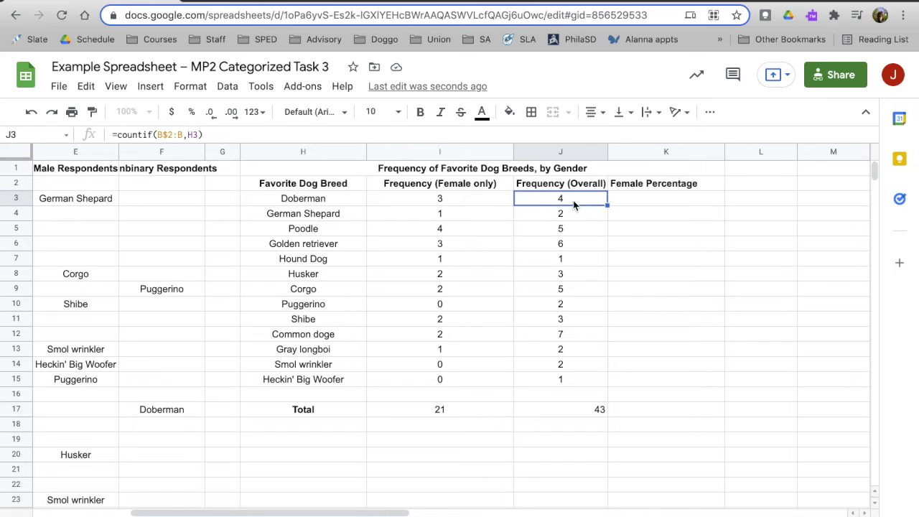
click(458, 199)
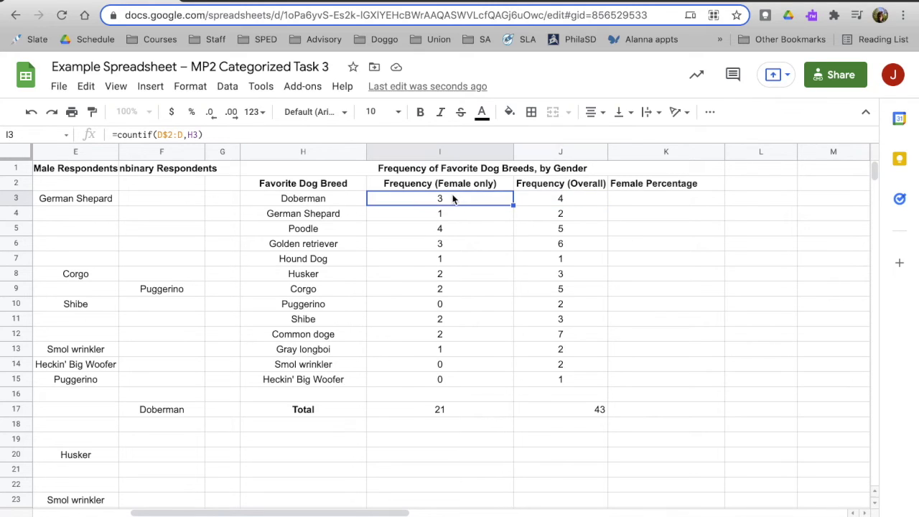
click(631, 202)
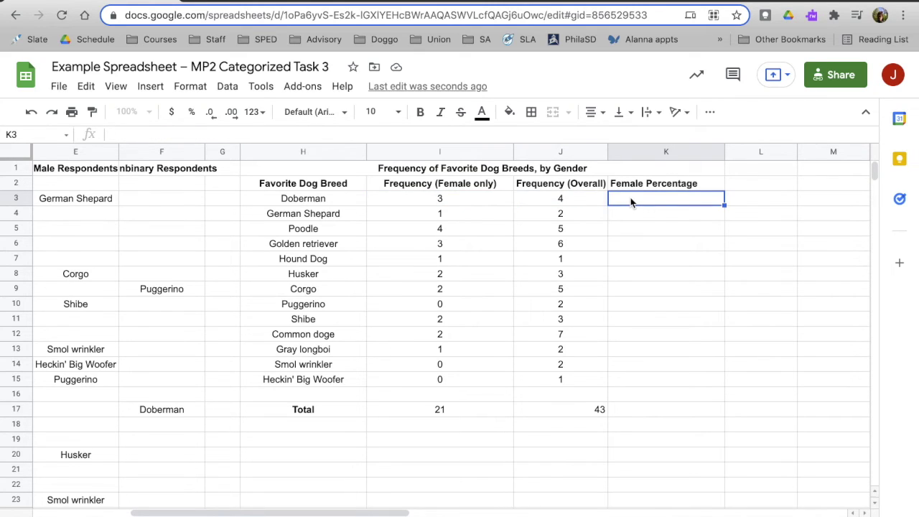
text(=)
click(435, 200)
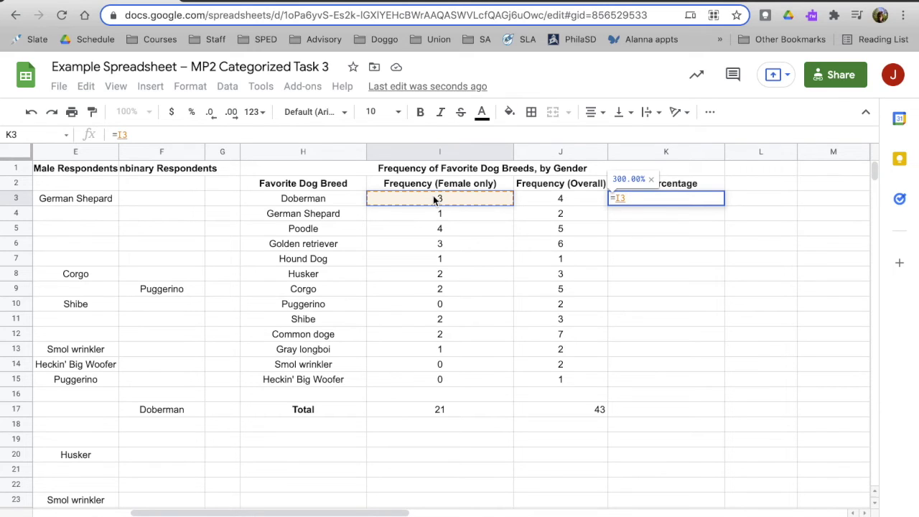
text(/)
click(563, 203)
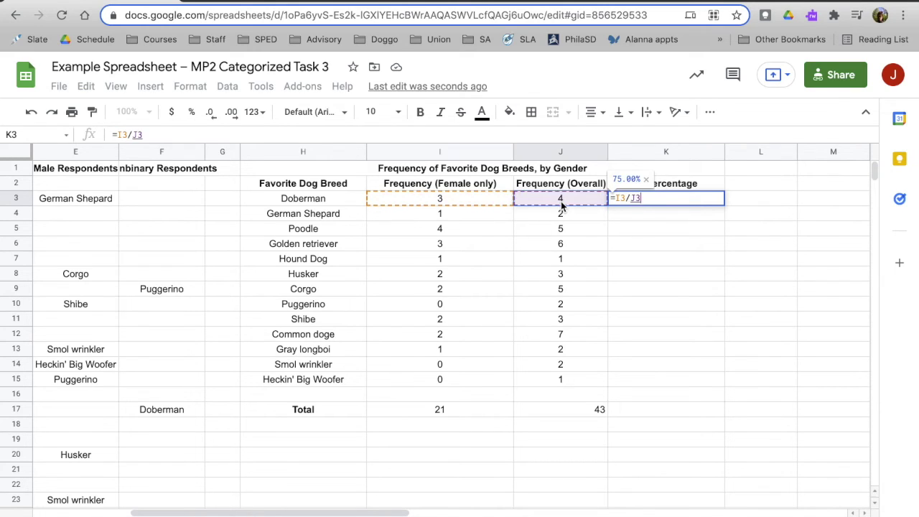
key(Return)
key(Up)
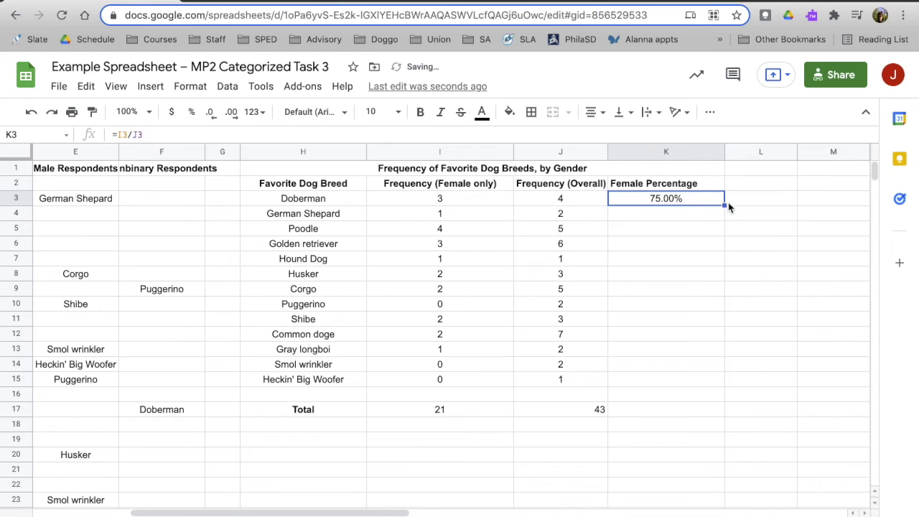
Fill the K3 formula down the Female Percentage column through K15.
drag(724, 205, 716, 385)
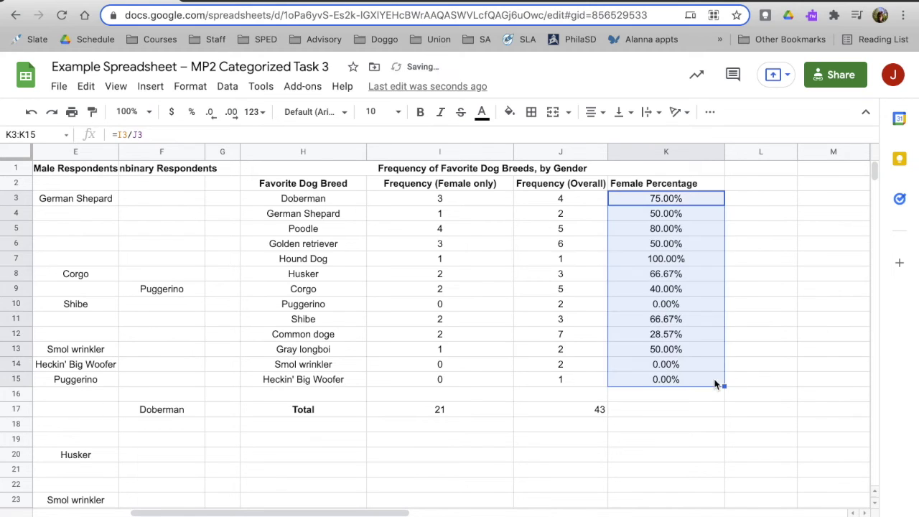
click(703, 397)
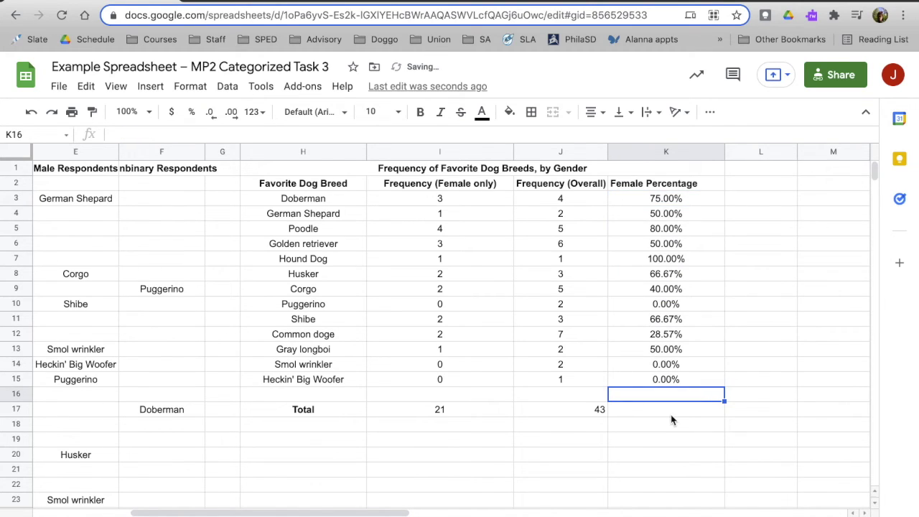
click(670, 415)
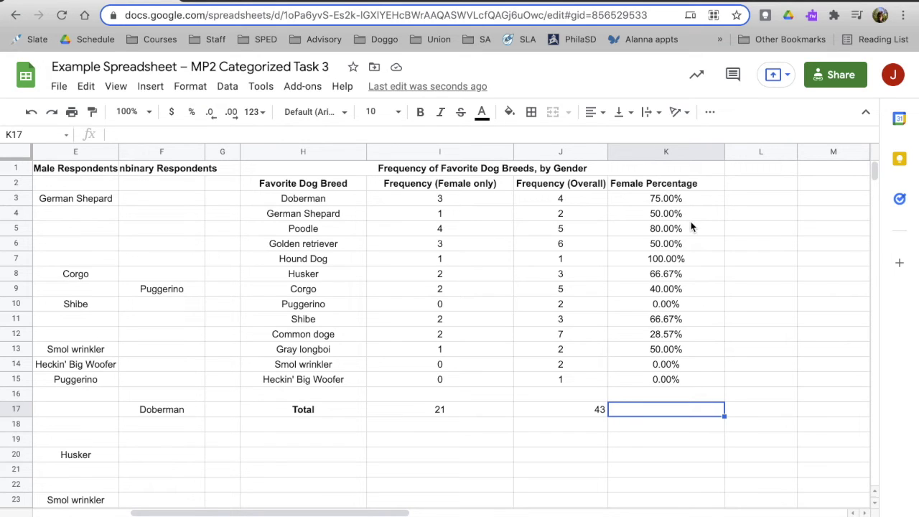
Examine the female percentages of Puggerino, Hound Dog, Poodle and Doberman alongside their frequencies to identify the extremes.
click(675, 305)
drag(680, 306, 328, 318)
click(381, 306)
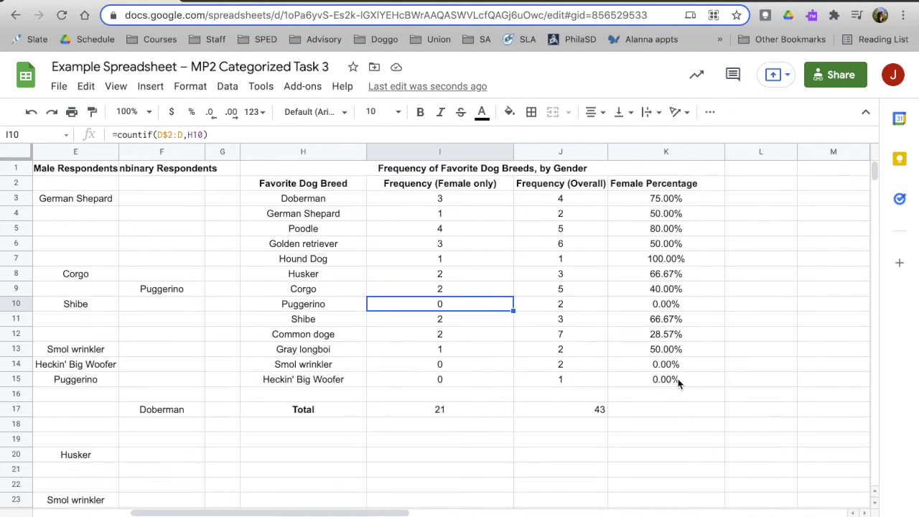
drag(678, 366, 361, 304)
click(361, 304)
scroll(629, 270, left, 3)
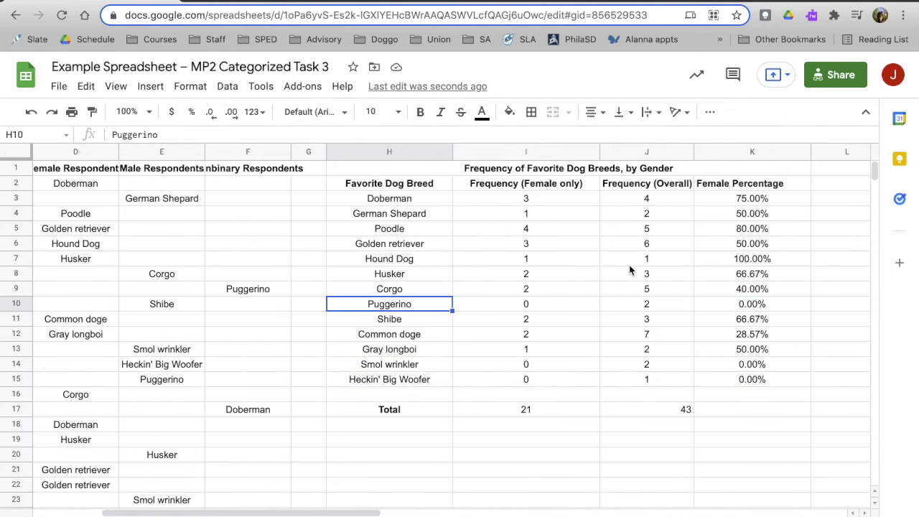
click(757, 264)
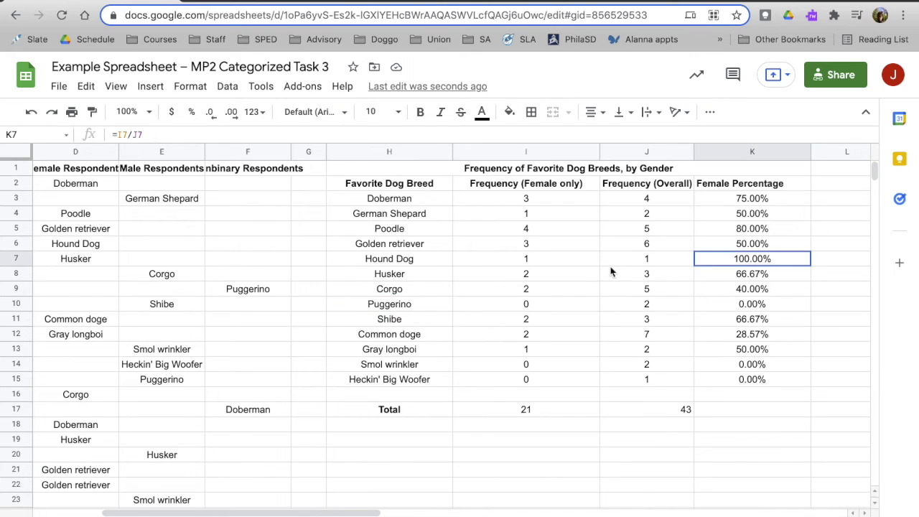
shift+click(381, 260)
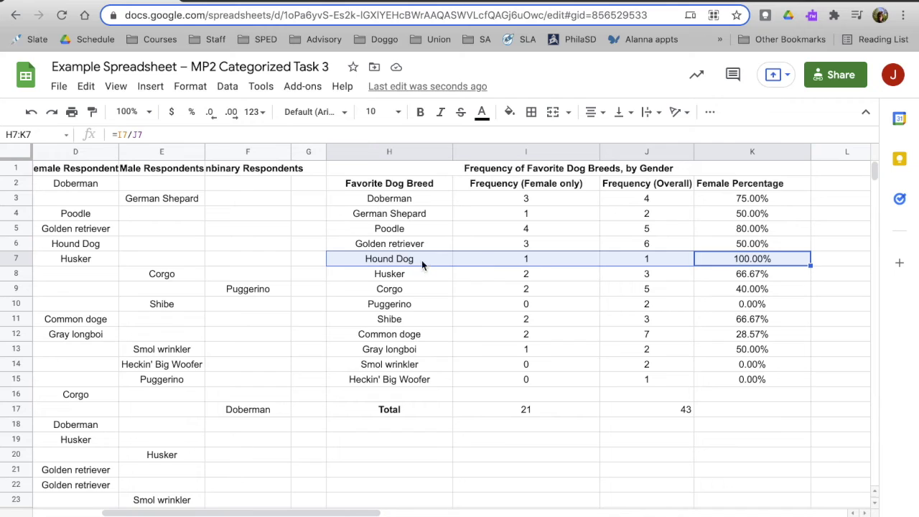
click(398, 262)
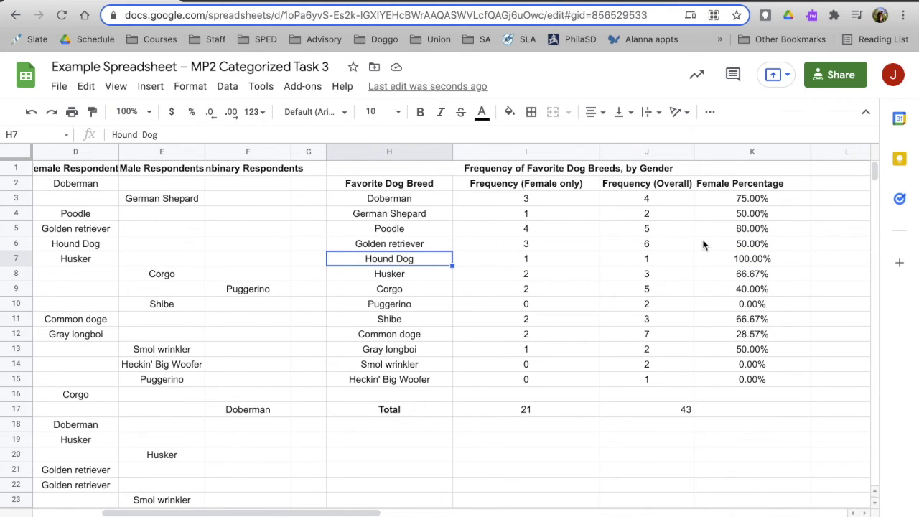
click(396, 231)
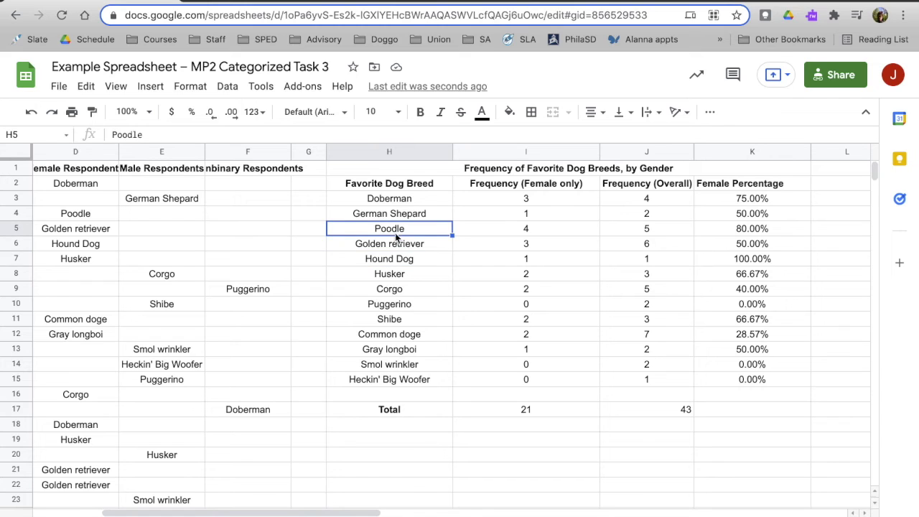
click(403, 198)
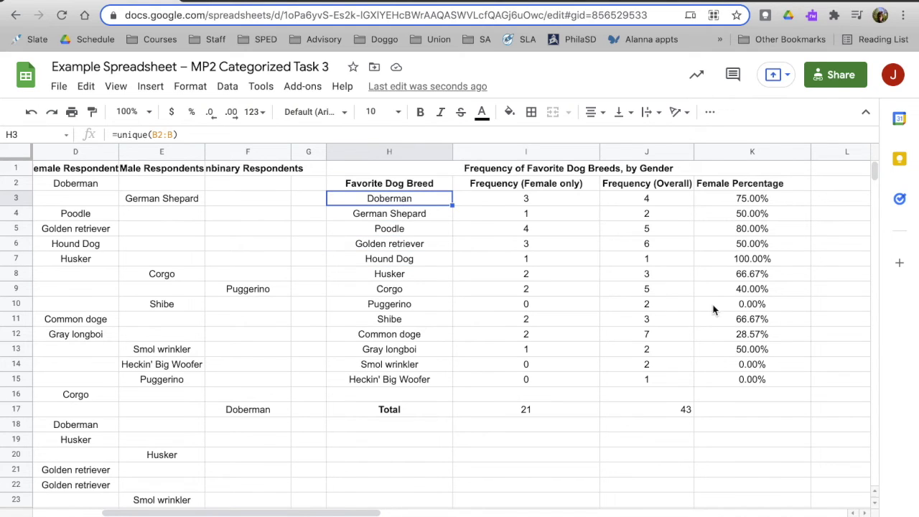
Review the percentages in K3:K15 against the original breed and gender responses.
scroll(715, 310, down, 1)
scroll(716, 311, up, 1)
scroll(716, 311, right, 4)
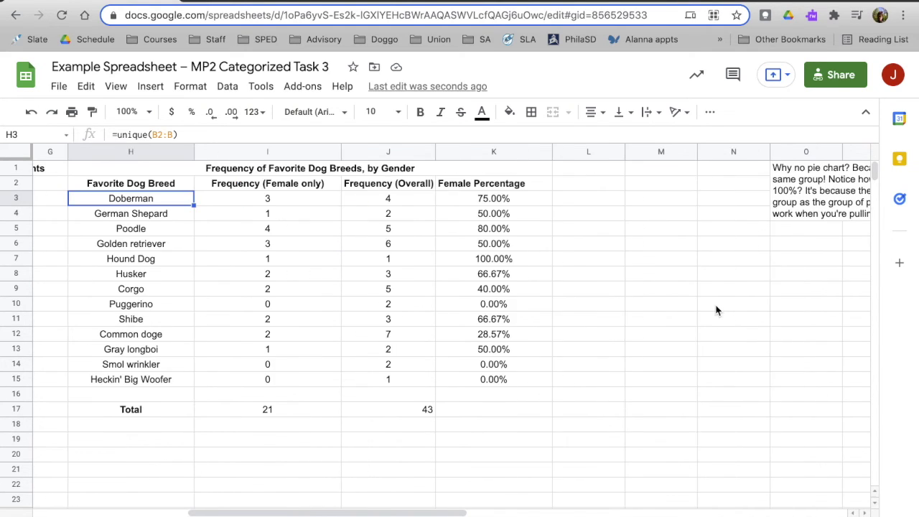
click(505, 202)
shift+click(502, 380)
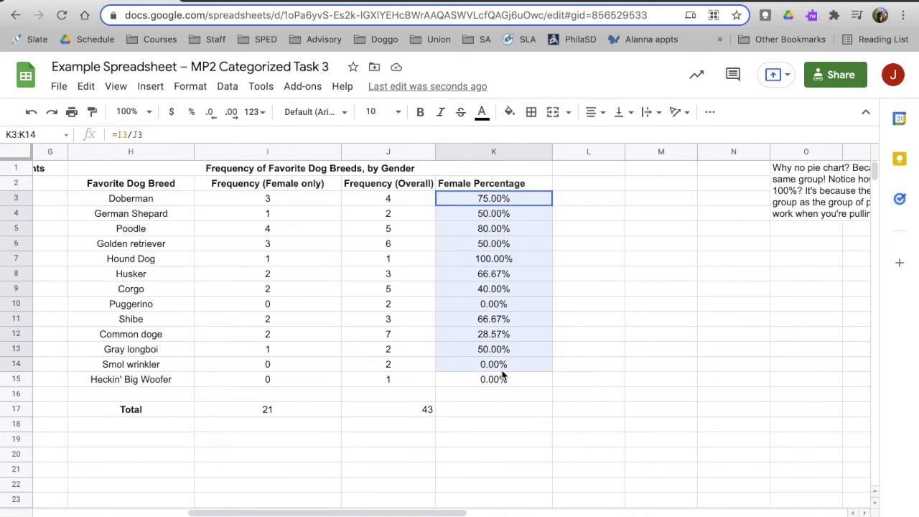
click(503, 384)
click(513, 273)
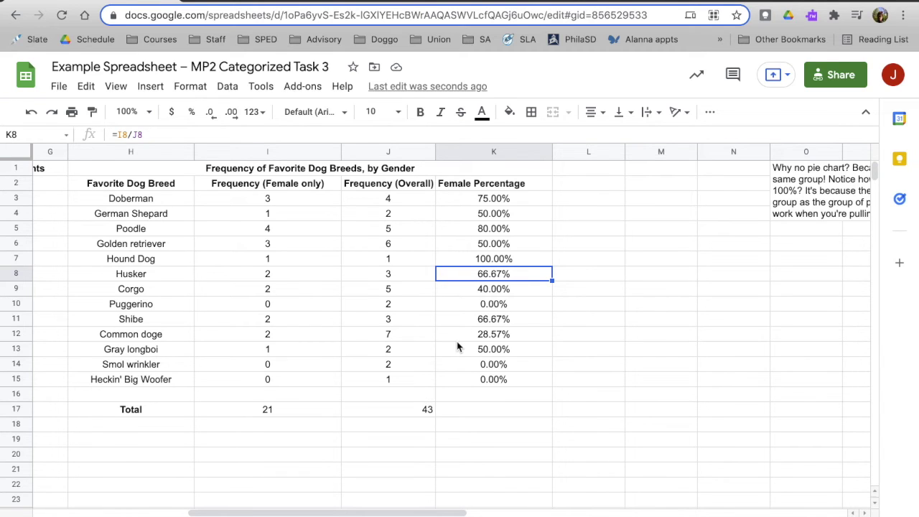
scroll(457, 344, left, 5)
scroll(458, 347, left, 2)
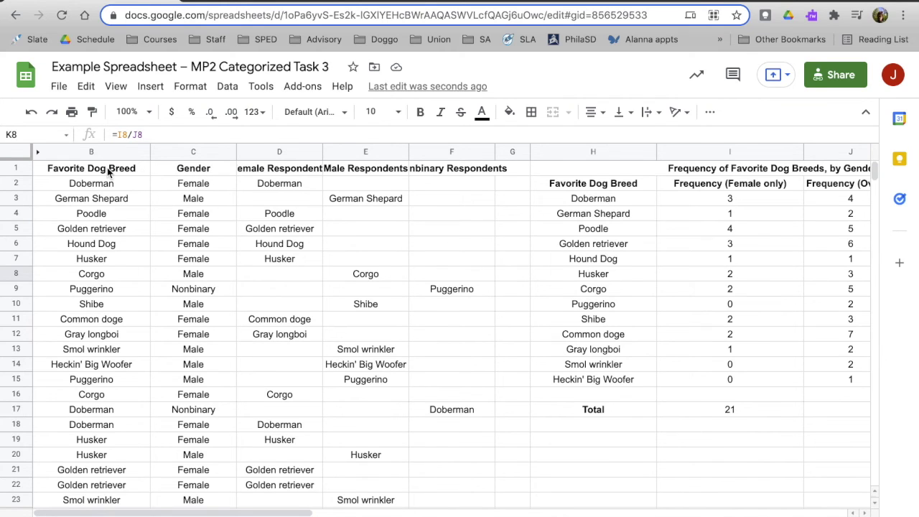
scroll(588, 359, right, 4)
drag(666, 201, 687, 304)
click(687, 304)
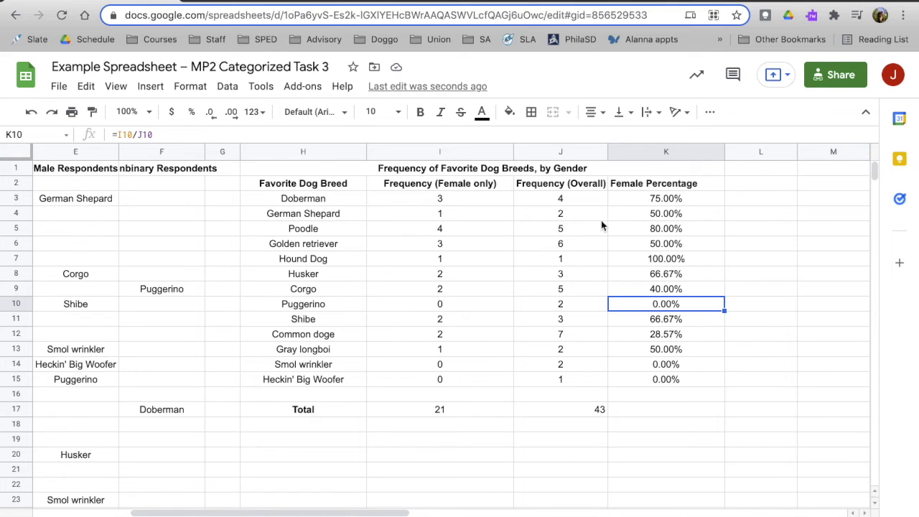
Examine the overall frequencies in J3:J15 across the breeds, including Doberman, Golden retriever, Gray longboi, Smol wrinkler and Heckin' Big Woofer.
mouse_move(551, 204)
mouse_down()
mouse_move(567, 379)
mouse_move(557, 201)
mouse_up()
click(567, 379)
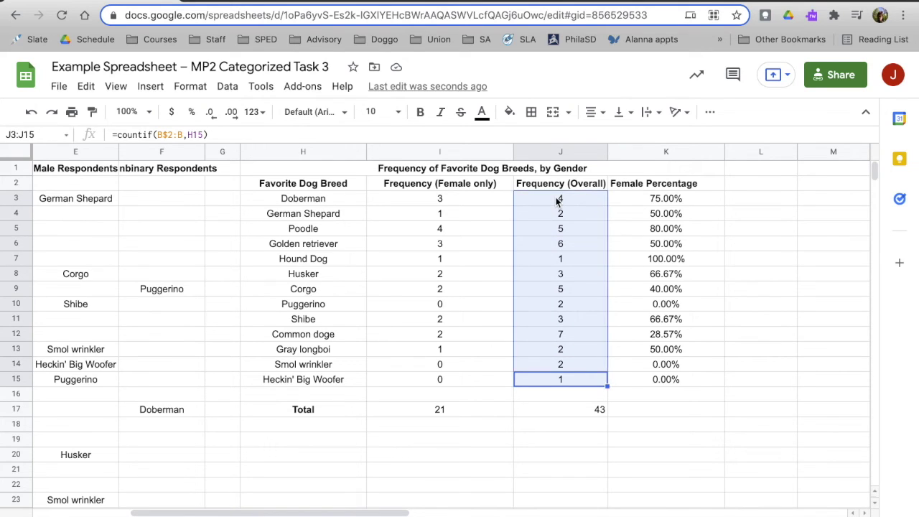
click(558, 201)
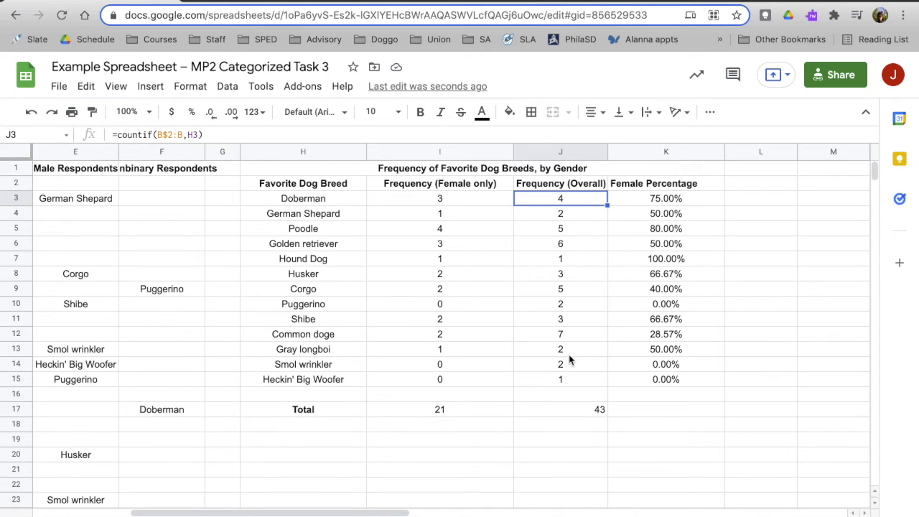
click(571, 381)
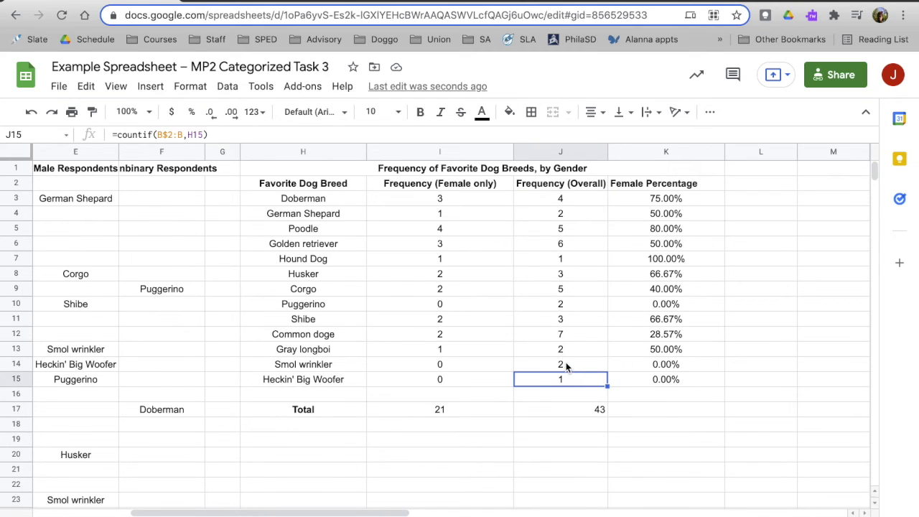
click(566, 367)
click(565, 350)
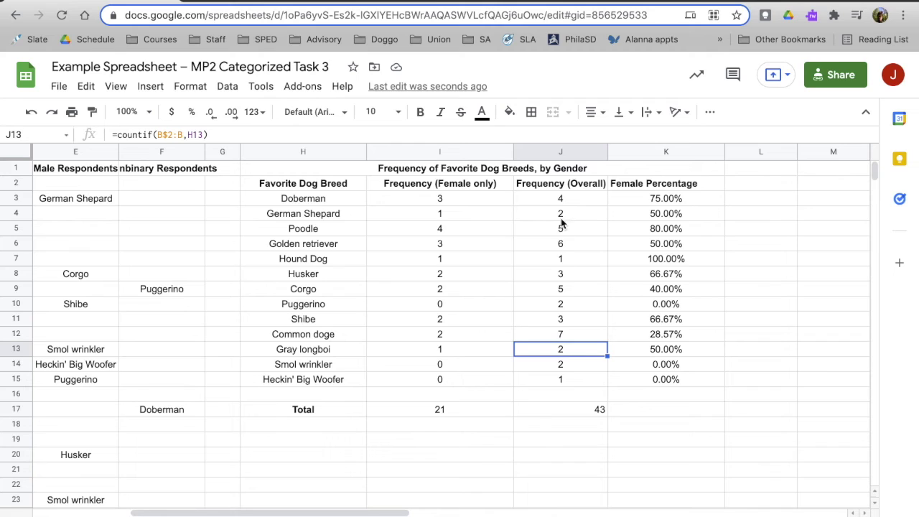
drag(553, 205, 580, 378)
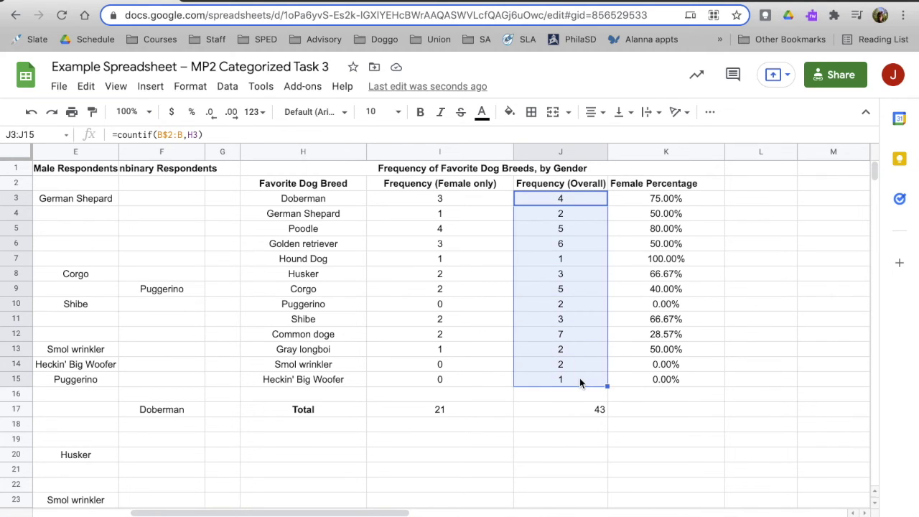
click(579, 378)
click(592, 368)
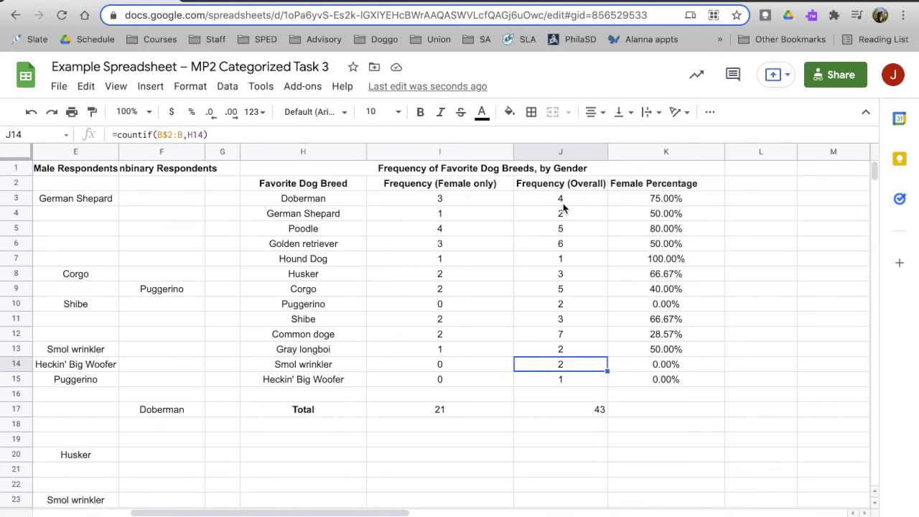
drag(564, 206, 566, 247)
click(567, 246)
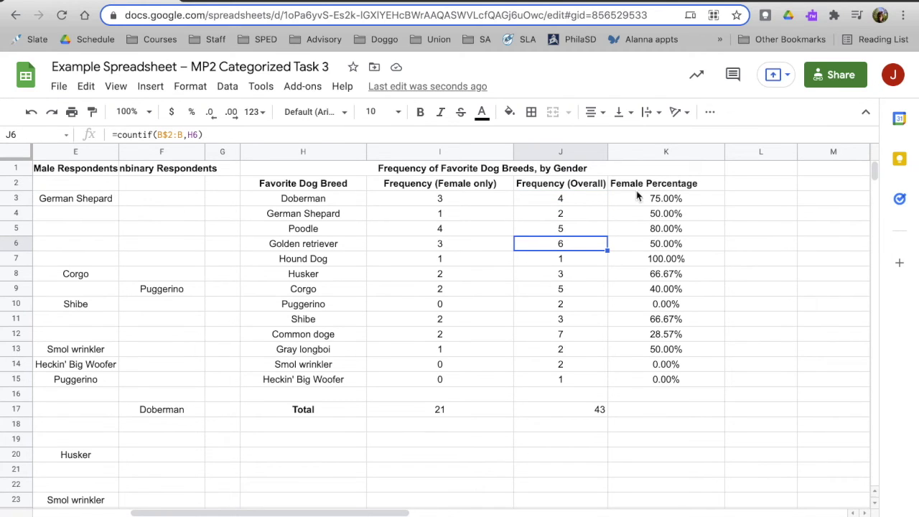
Examine the female percentages in K3:K15, comparing Heckin' Big Woofer, Gray longboi, Corgo, Hound Dog, Doberman, Poodle and Golden retriever.
drag(579, 201, 663, 383)
click(663, 382)
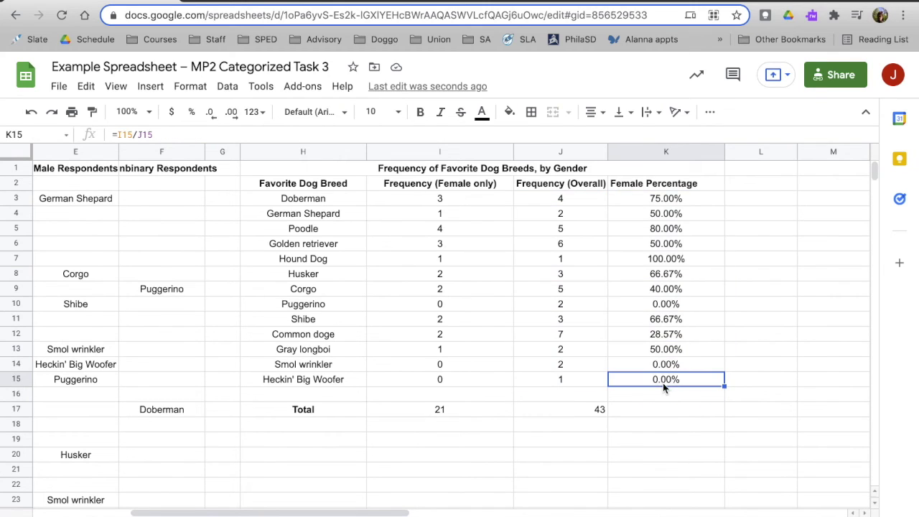
click(672, 351)
click(667, 290)
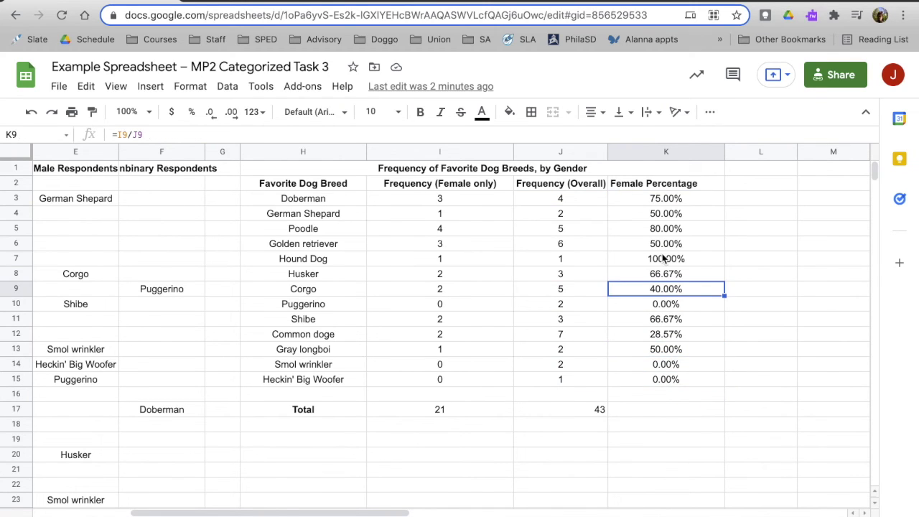
click(665, 259)
click(662, 204)
click(660, 227)
click(666, 244)
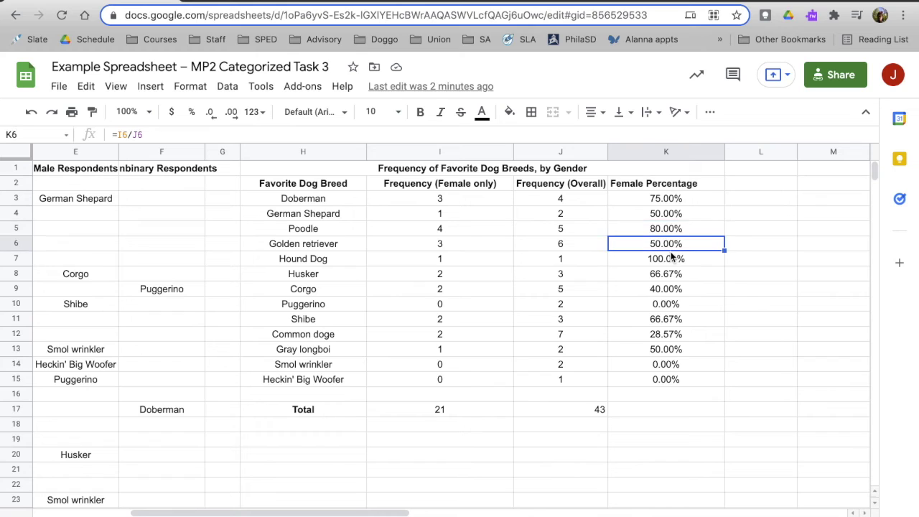
click(650, 414)
text(=)
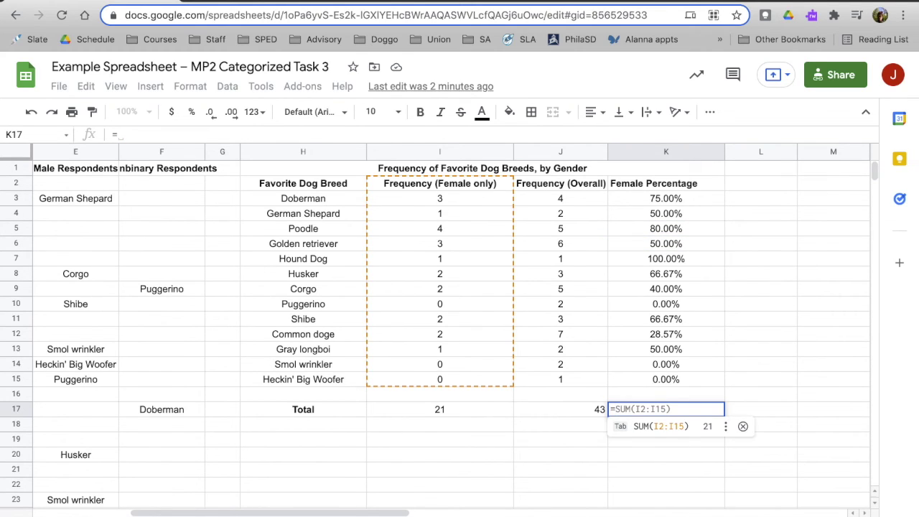
text(sum(I2:I15)
key(Tab)
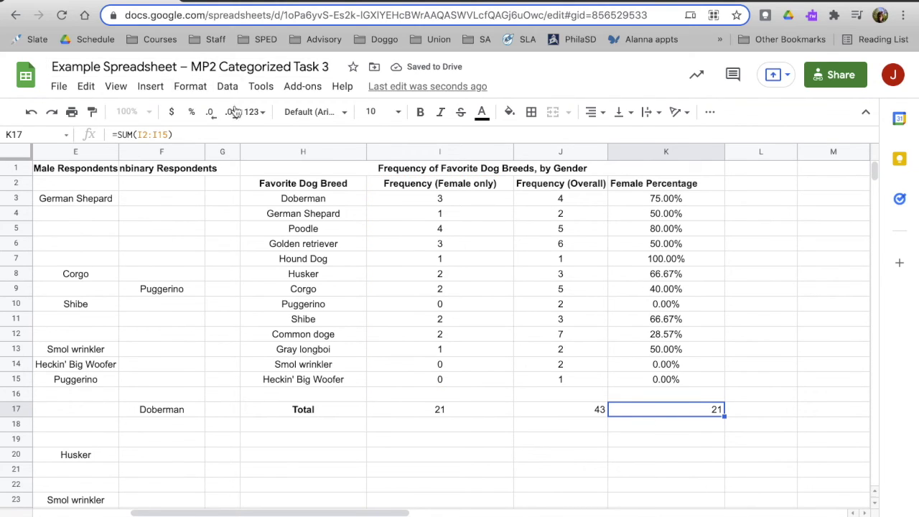
click(191, 111)
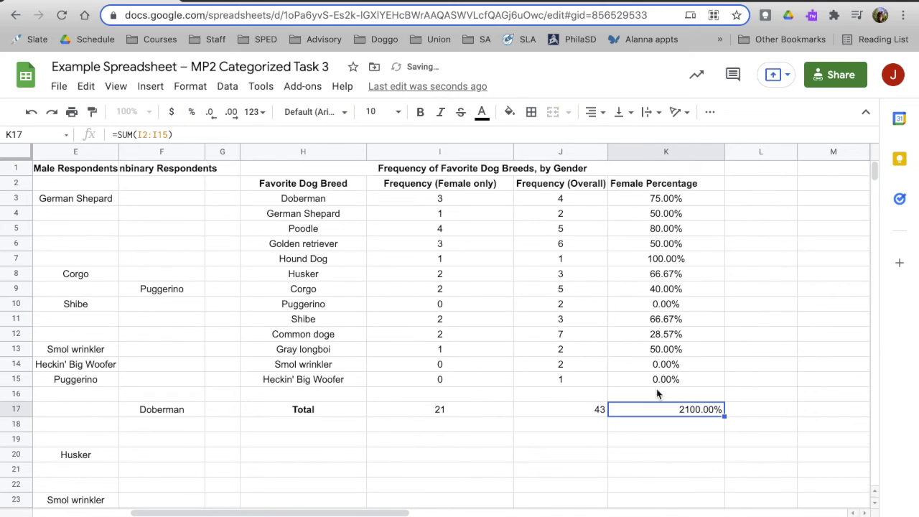
key(Delete)
Total the Female Percentage column in K17 with =sum(K3:K15) and inspect the result.
text(sum()
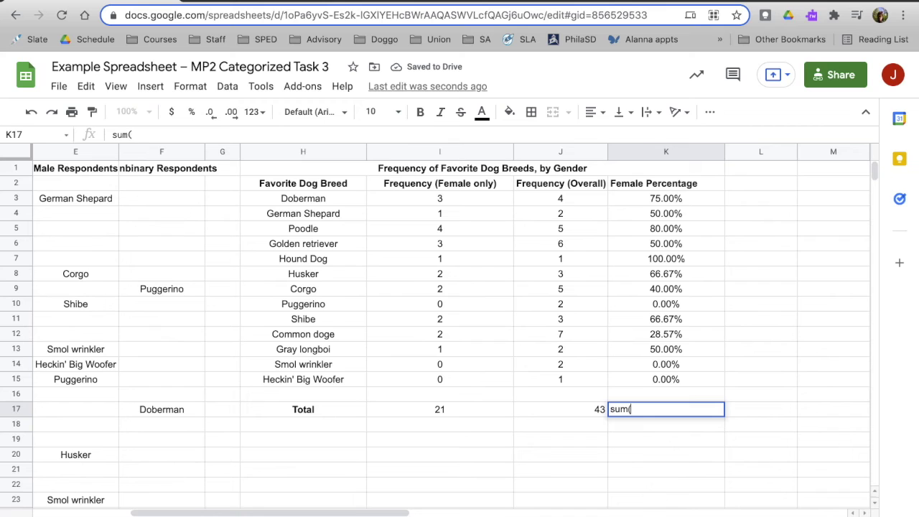
text(=sum()
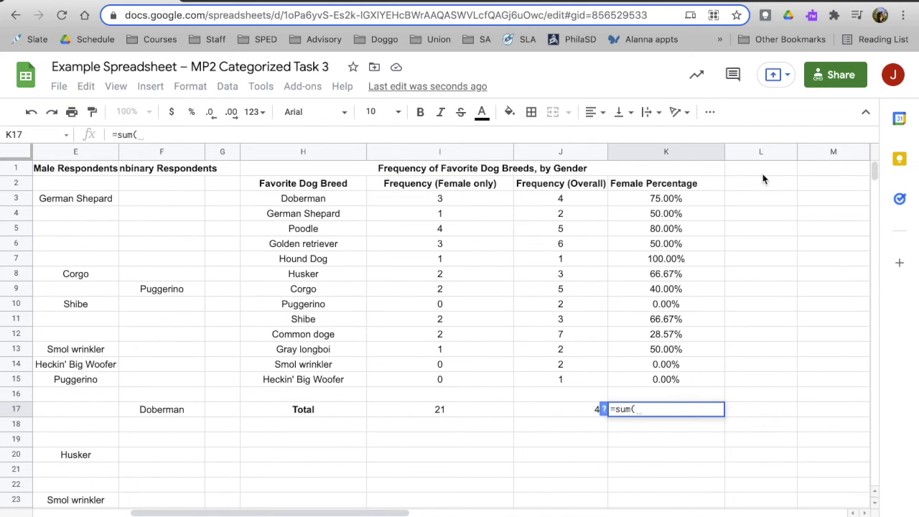
drag(666, 199, 668, 389)
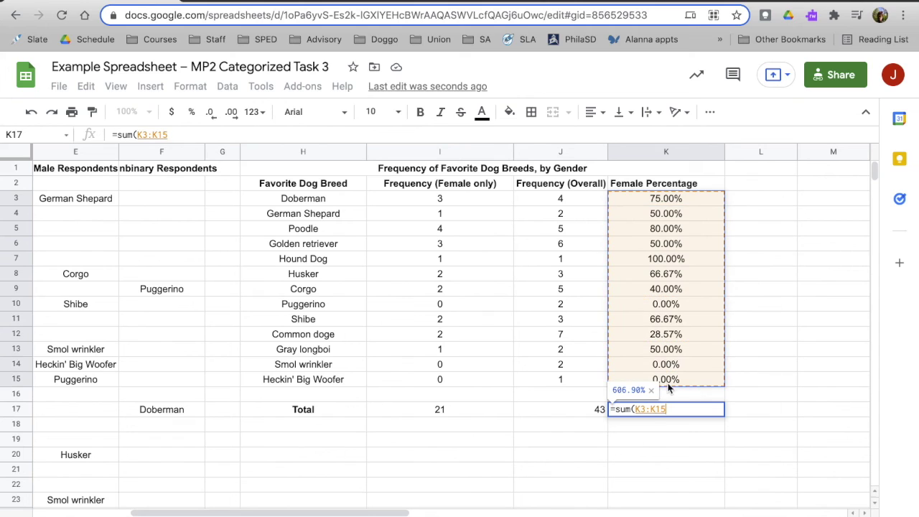
key(Return)
click(666, 409)
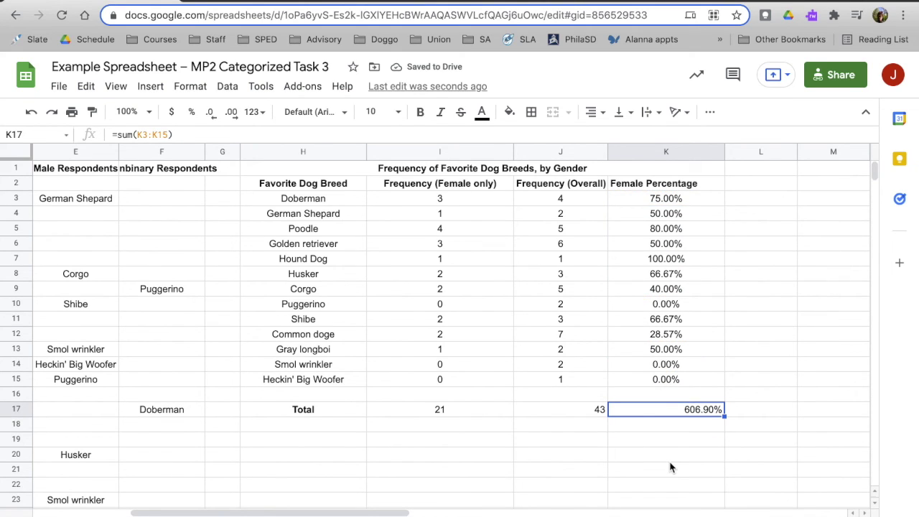
Compare Doberman's female percentage with its overall frequency and review the breeds in H3:H15 as separate groups.
click(647, 202)
click(563, 203)
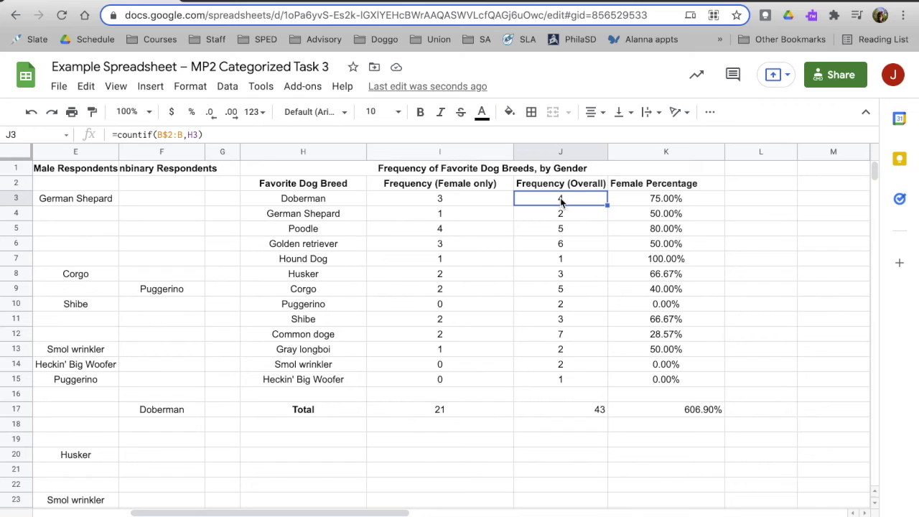
click(672, 202)
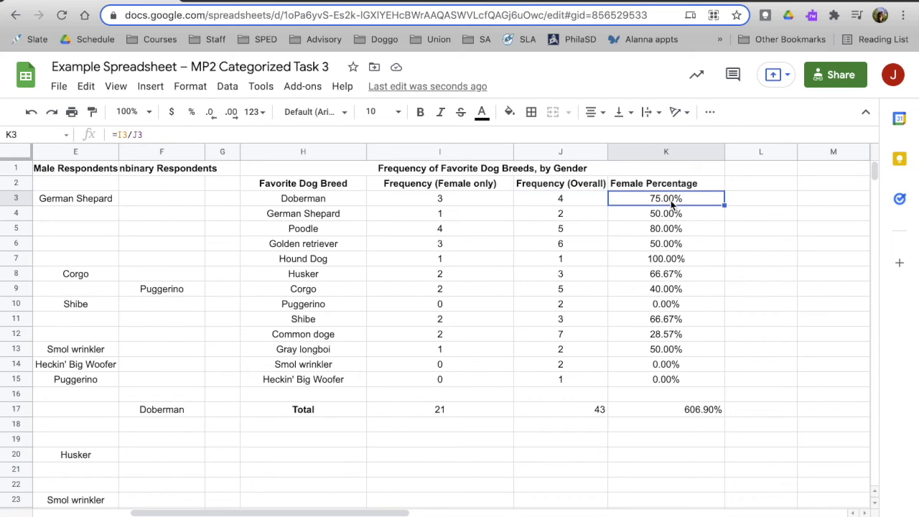
click(332, 200)
click(318, 217)
click(315, 234)
click(321, 273)
click(332, 317)
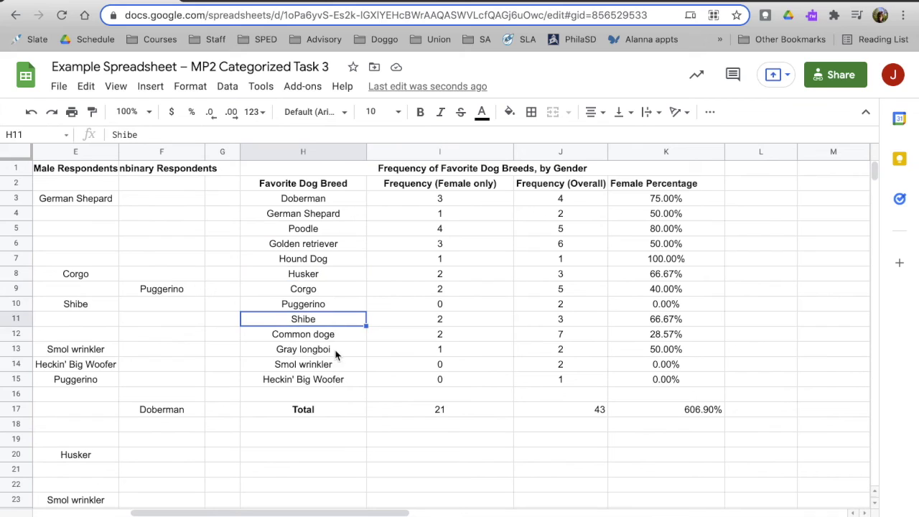
click(336, 352)
click(331, 376)
click(327, 365)
click(329, 319)
click(314, 235)
click(316, 217)
click(312, 199)
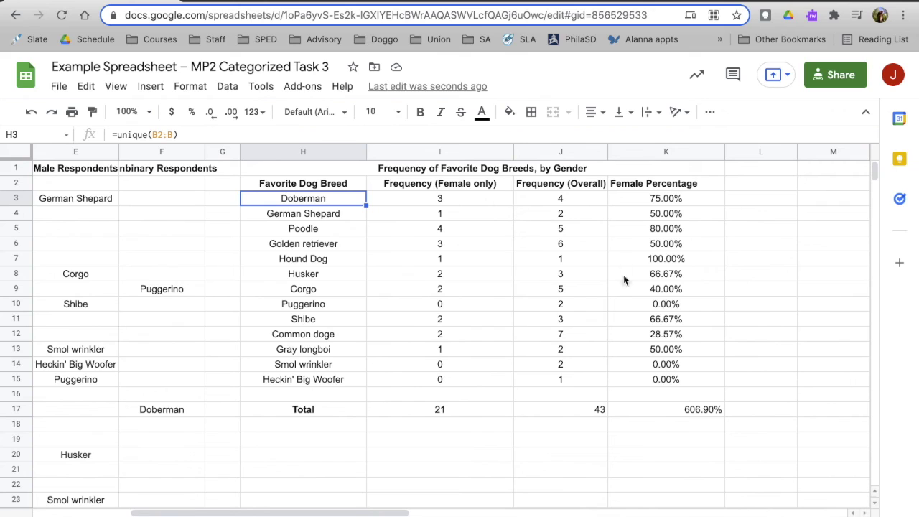
Examine which group each female percentage refers to by checking the overall frequencies, breed names and female-only counts row by row.
click(663, 201)
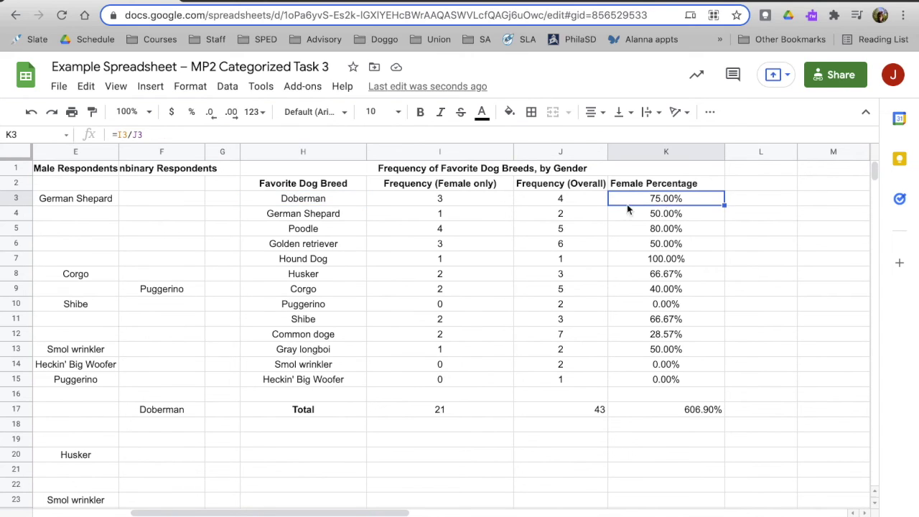
click(564, 188)
click(564, 201)
click(563, 219)
click(563, 233)
click(562, 257)
click(563, 290)
click(568, 336)
click(567, 381)
click(313, 364)
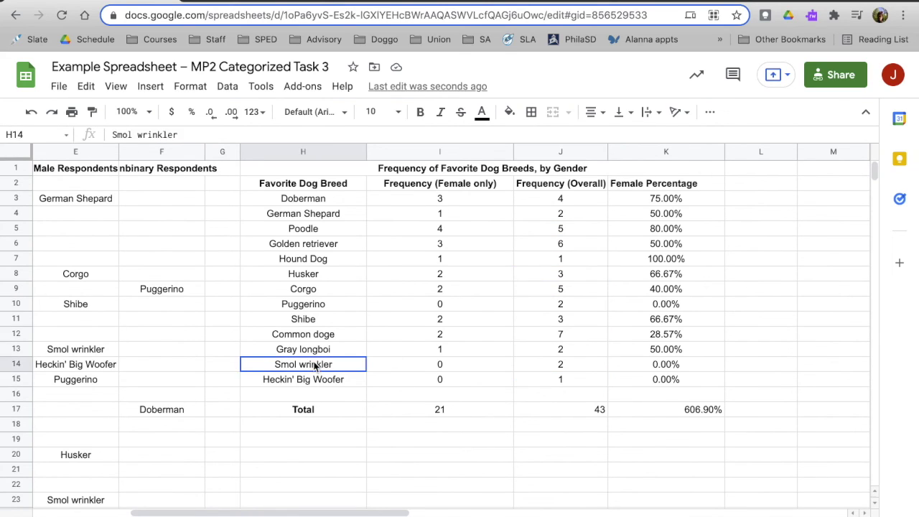
click(314, 321)
click(307, 273)
click(324, 261)
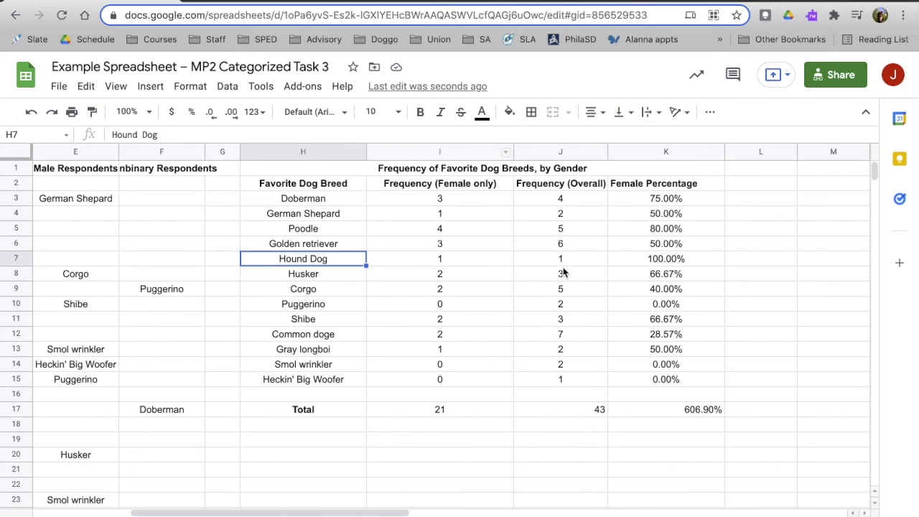
drag(561, 381, 558, 207)
click(476, 198)
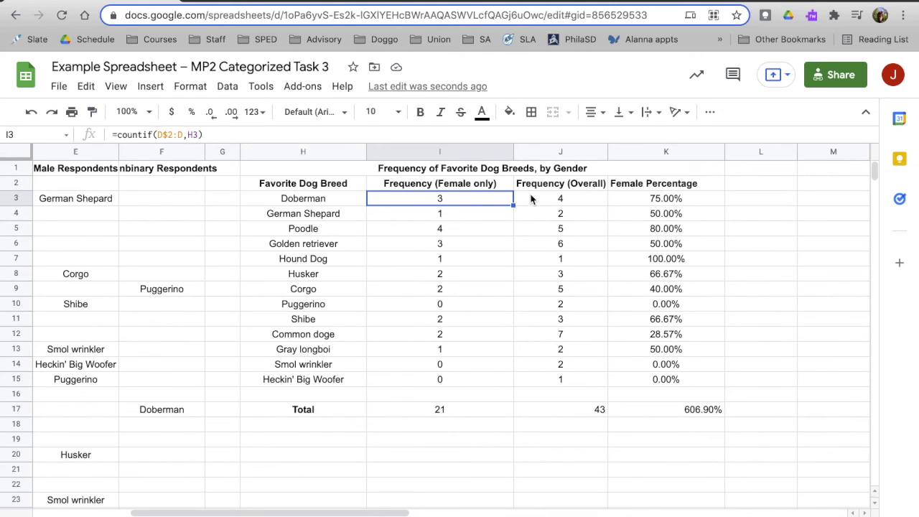
click(450, 218)
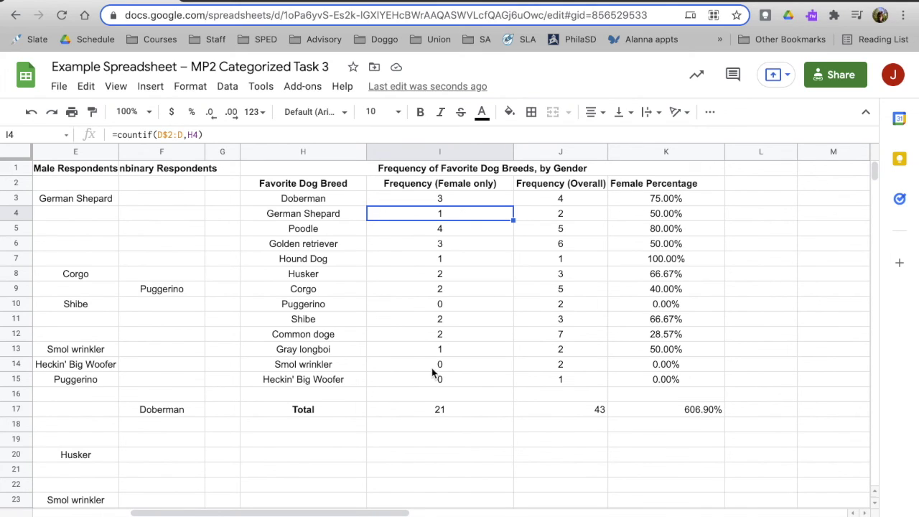
On the sheet with the completed table and charts, insert a chart from the breed and female-only frequency range F1:G16, including the Total row.
key(alt+Down)
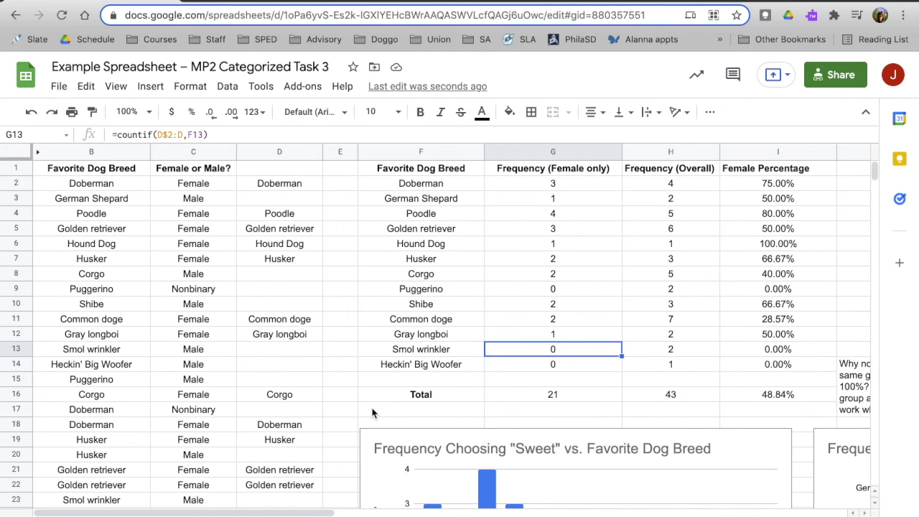
scroll(372, 412, right, 2)
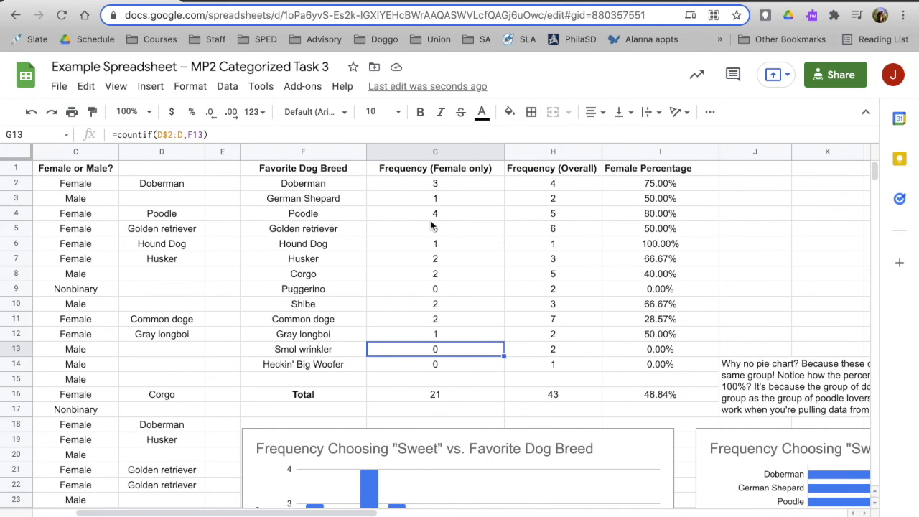
drag(303, 170, 461, 399)
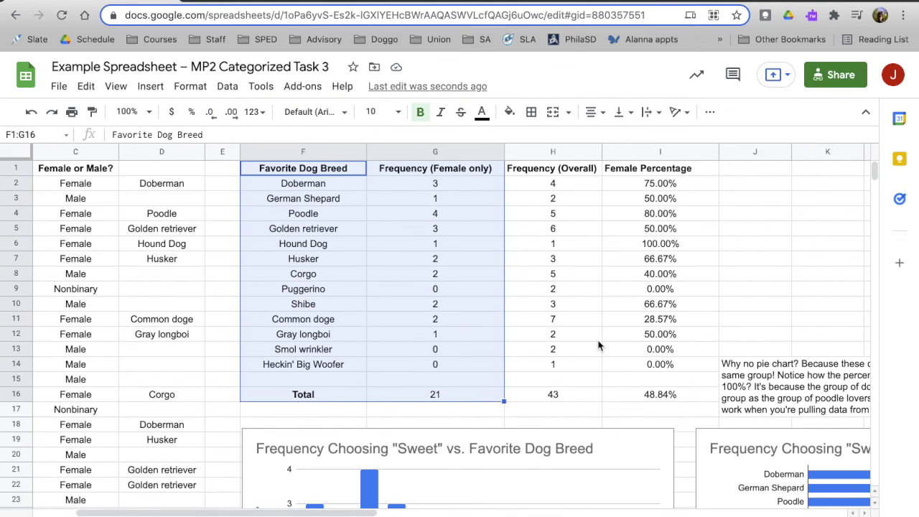
scroll(602, 347, down, 3)
scroll(599, 346, up, 2)
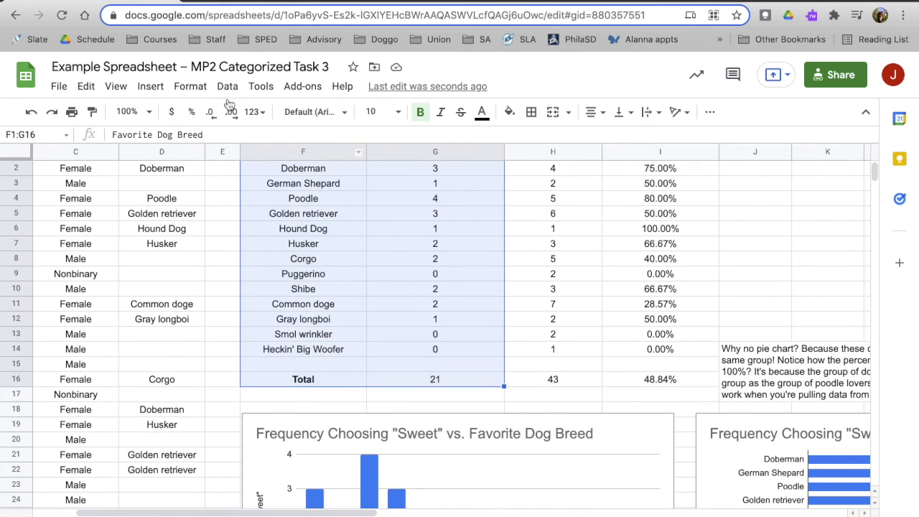
click(150, 86)
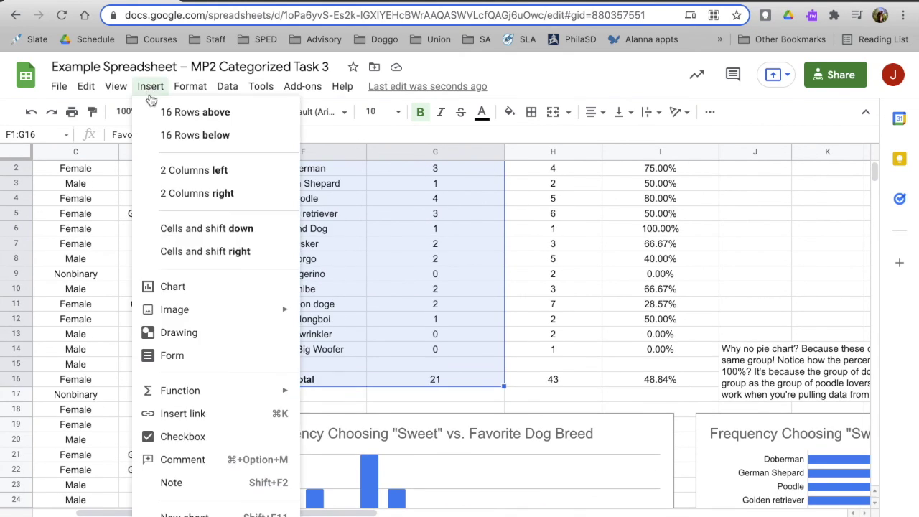
click(188, 286)
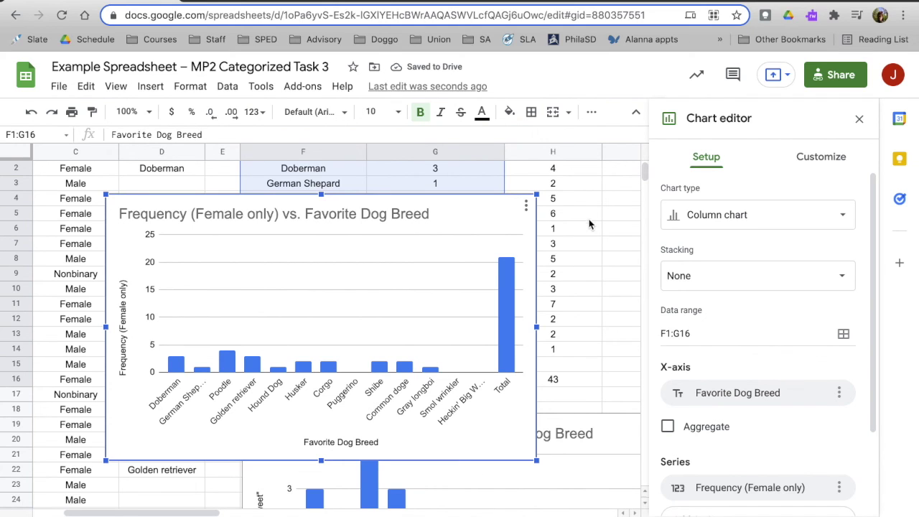
Inspect the Total bar in the new Frequency (Female only) column chart and delete that chart from the sheet.
scroll(586, 228, down, 1)
scroll(585, 228, up, 1)
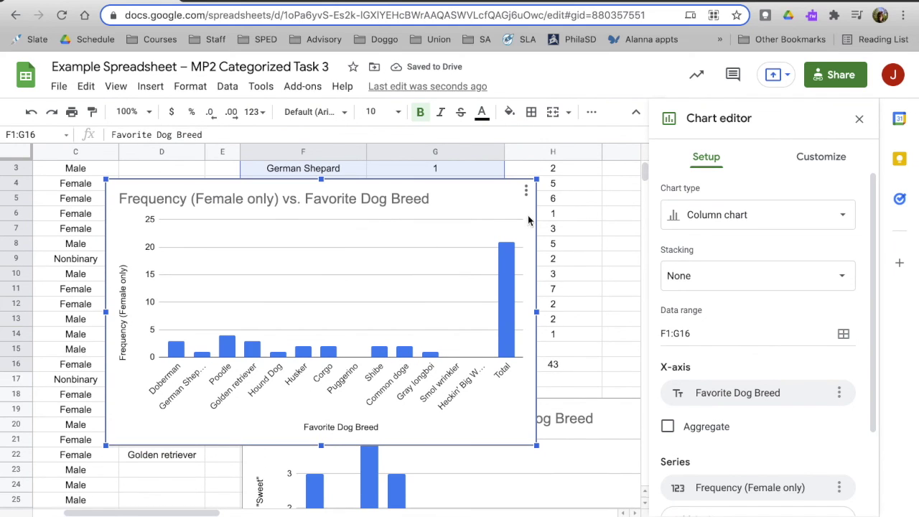
click(507, 261)
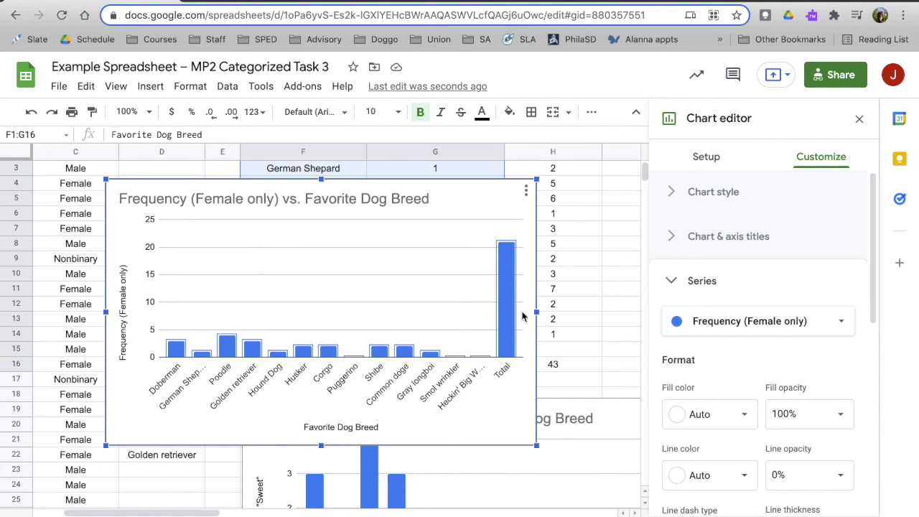
click(526, 190)
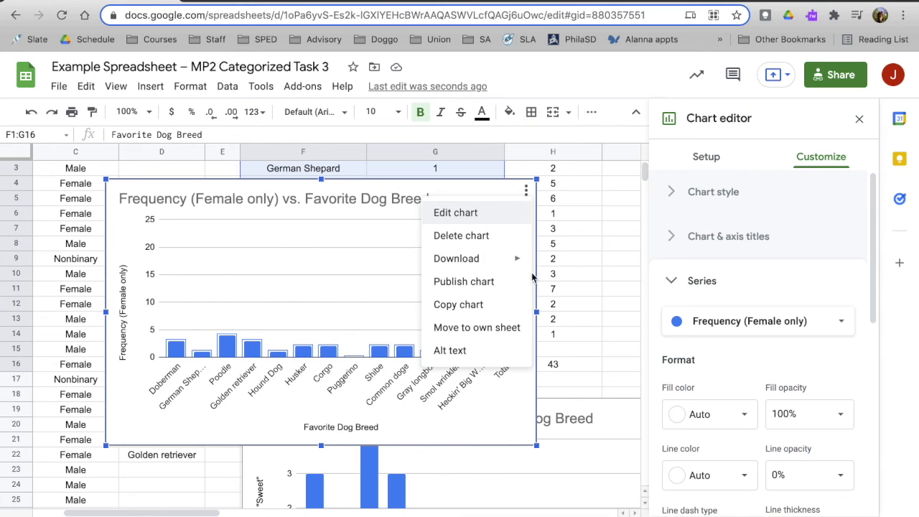
click(476, 237)
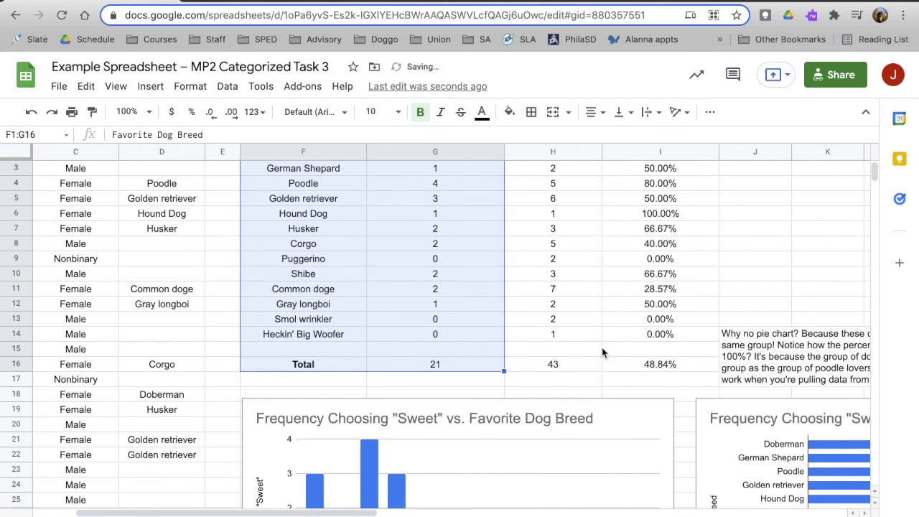
Examine the existing column chart of favorite dog breeds, checking its bar heights and the readability of the breed labels on the horizontal axis.
scroll(602, 353, down, 5)
scroll(601, 353, down, 2)
click(574, 266)
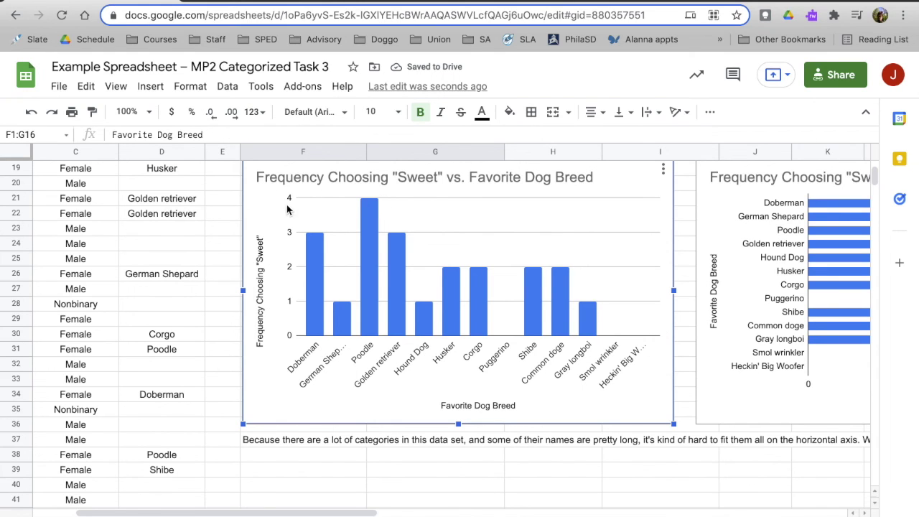
mouse_move(373, 245)
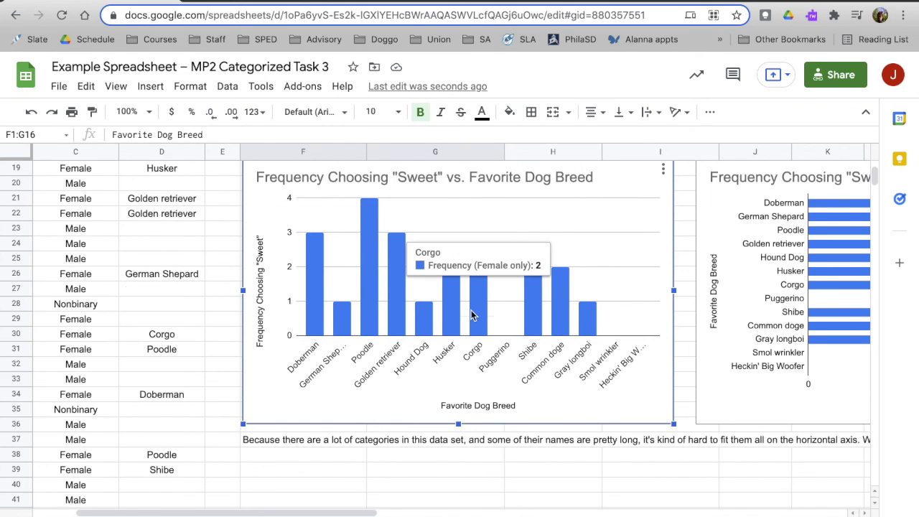
scroll(471, 312, up, 1)
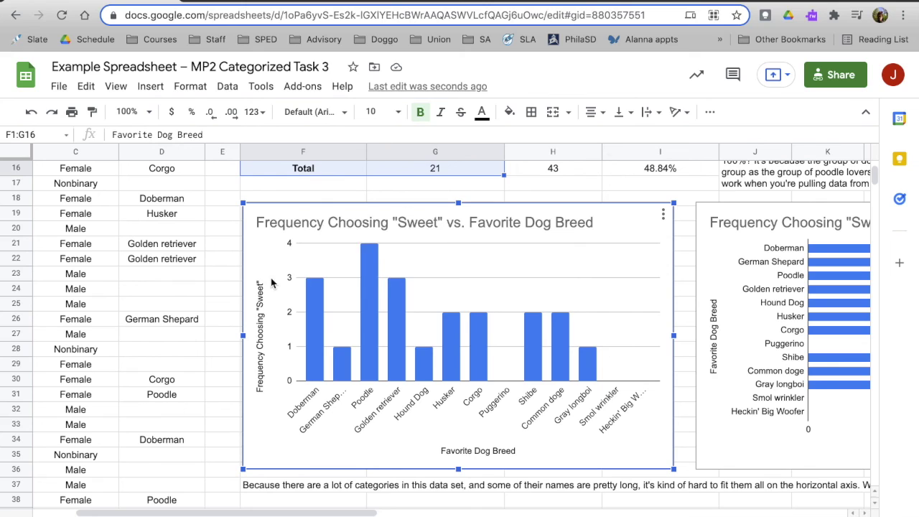
mouse_move(376, 282)
mouse_move(461, 369)
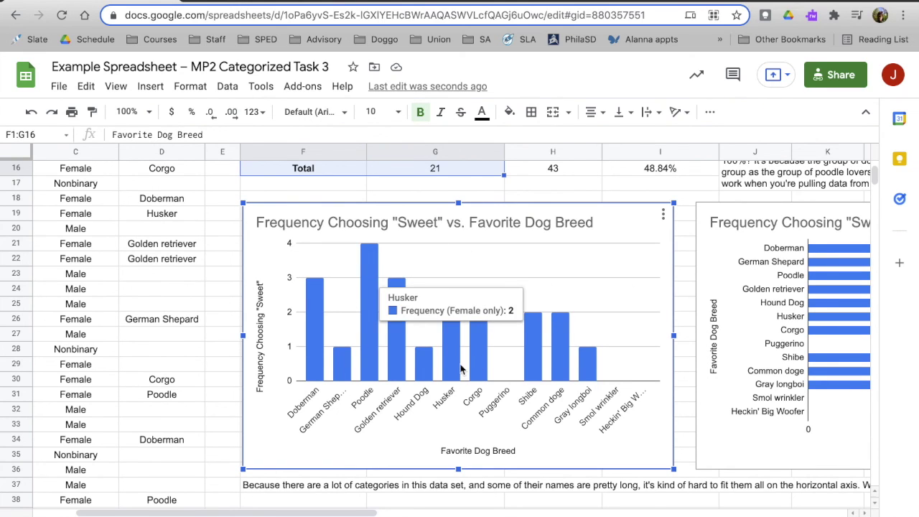
double_click(334, 407)
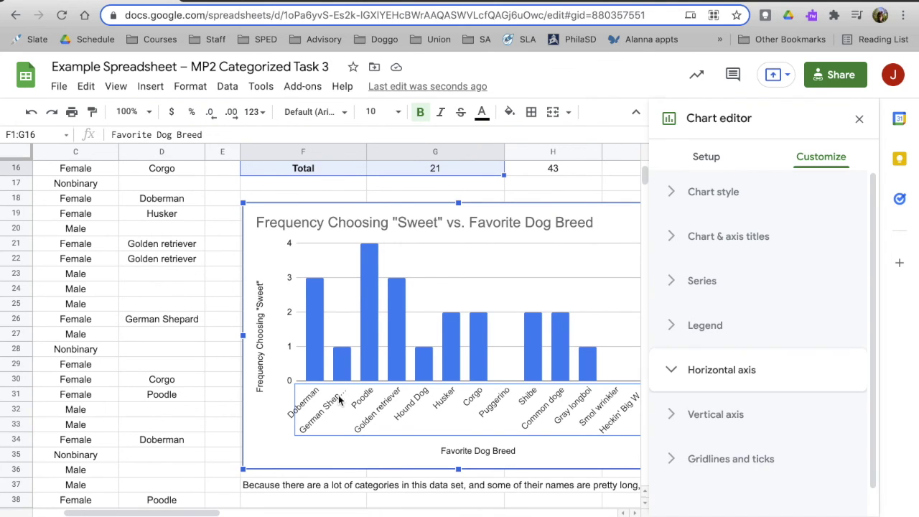
click(593, 191)
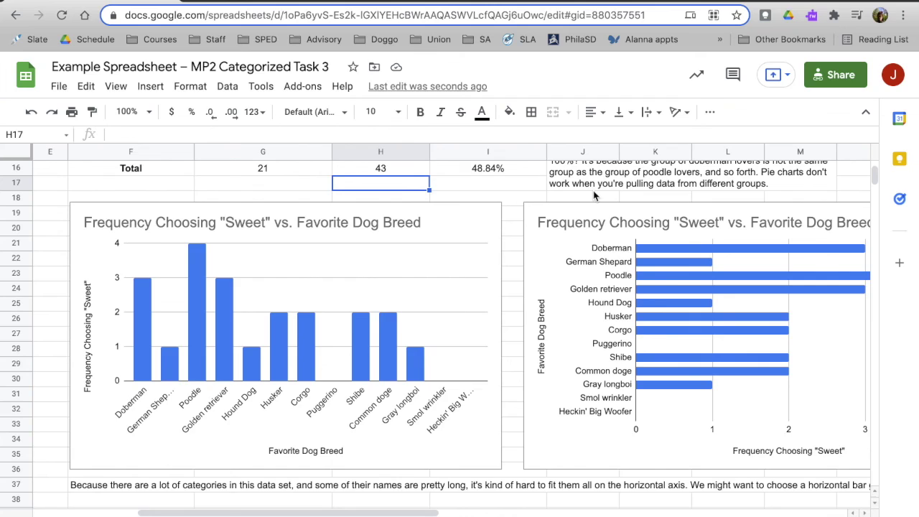
Apply the suggested horizontal bar chart for range F1:G14 to the second breed chart and check its breed labels and bars.
scroll(593, 190, right, 5)
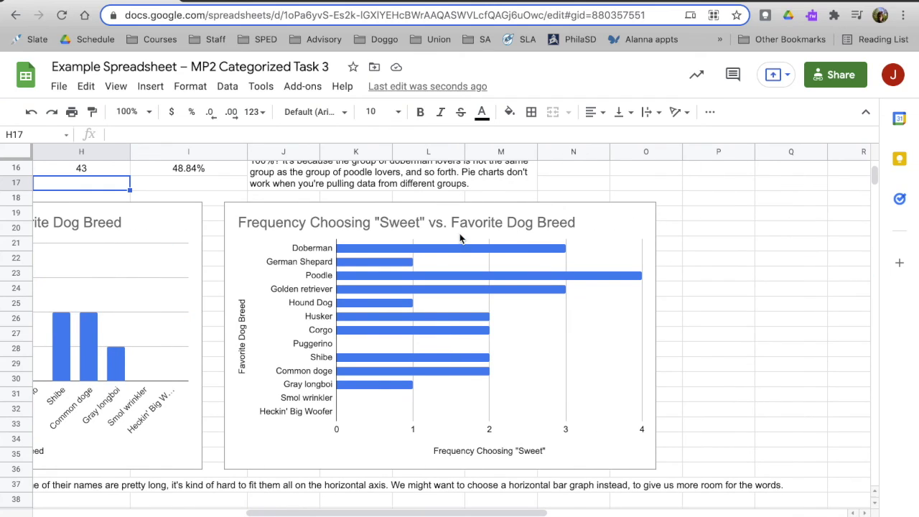
click(461, 239)
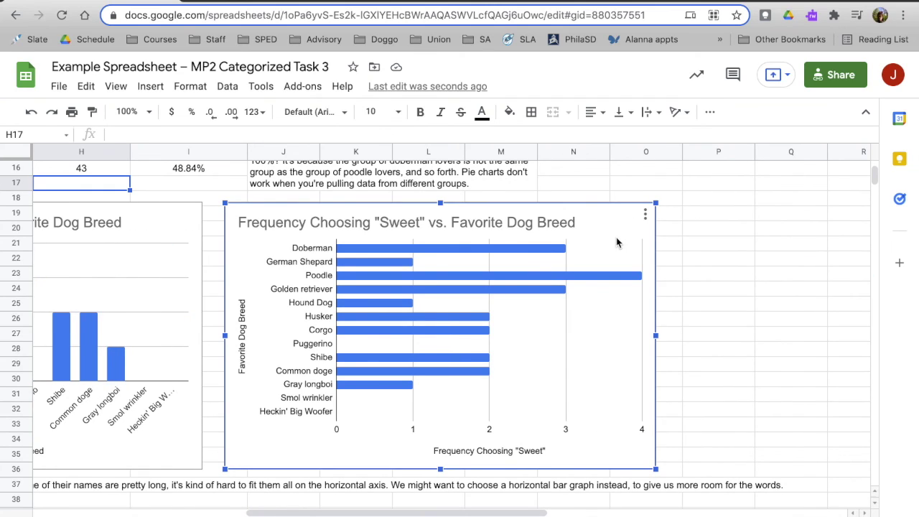
scroll(605, 242, right, 2)
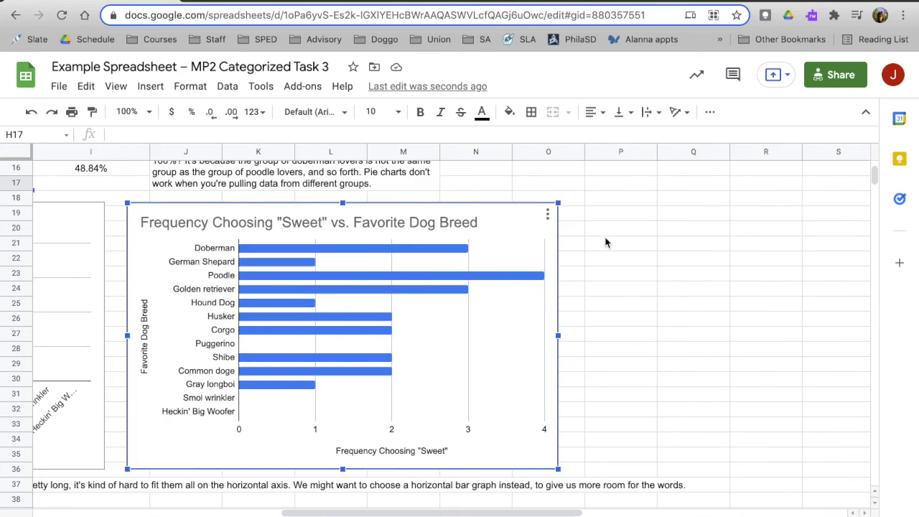
double_click(500, 240)
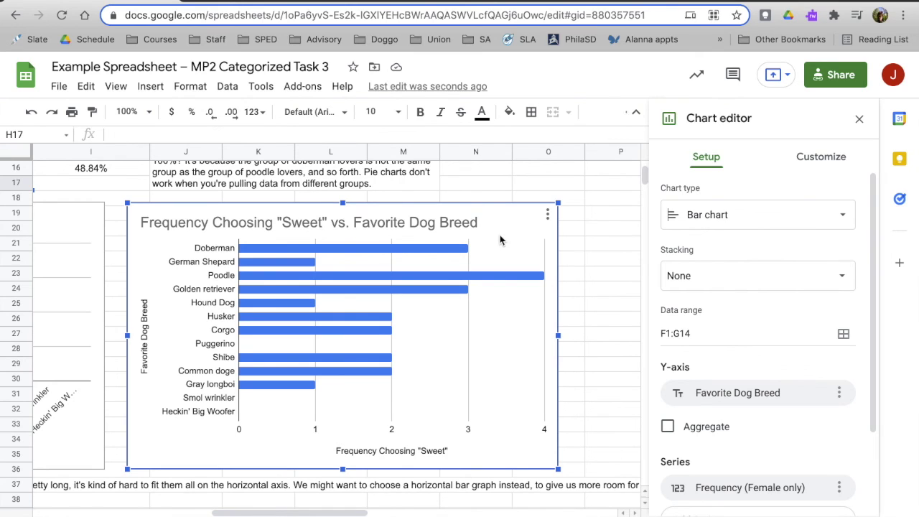
click(700, 225)
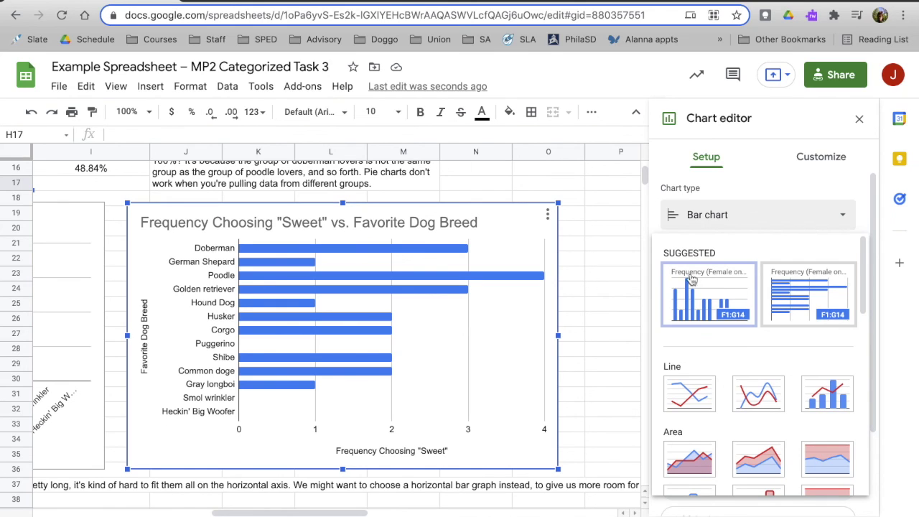
click(811, 299)
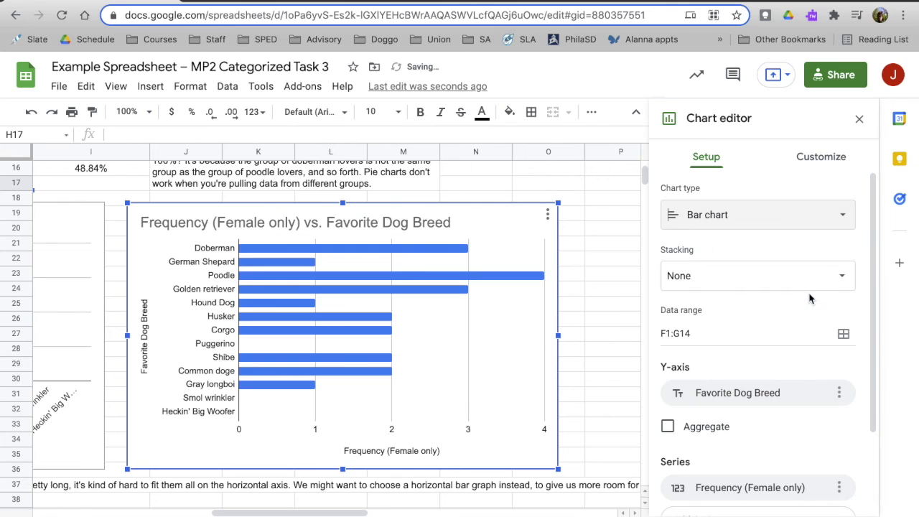
click(605, 253)
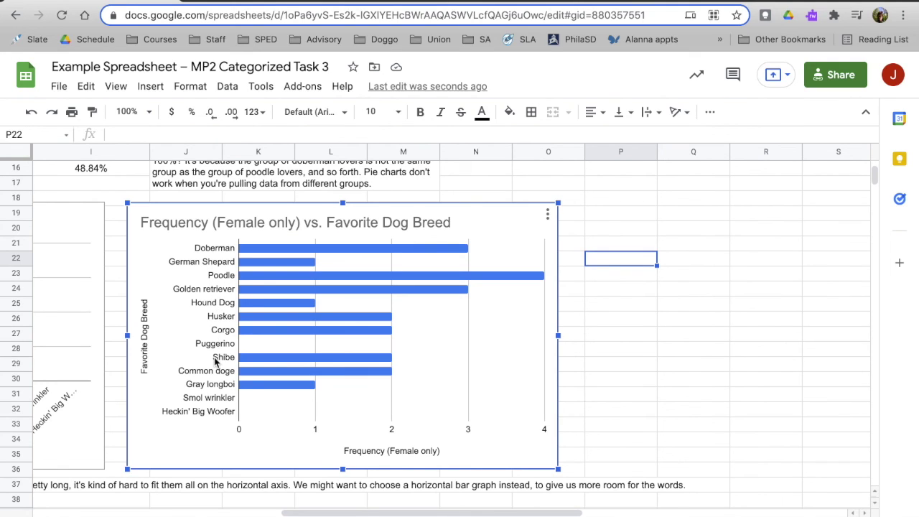
mouse_move(307, 359)
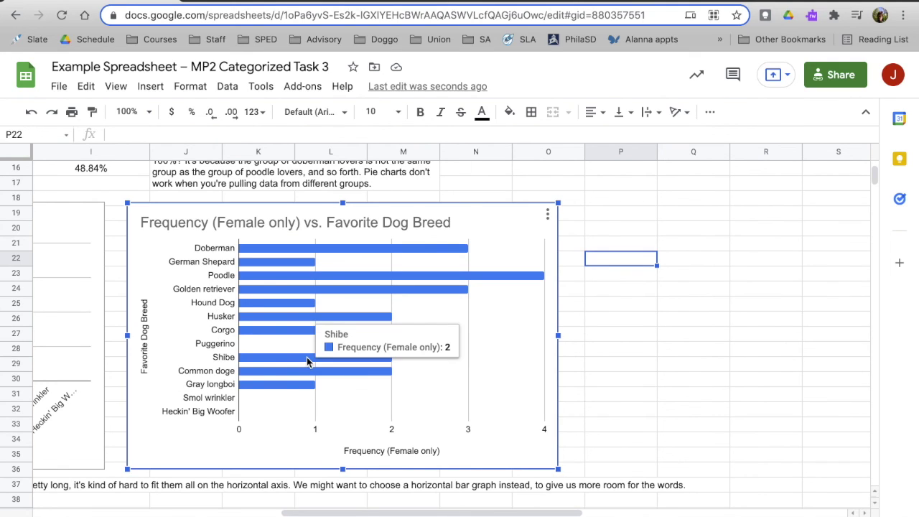